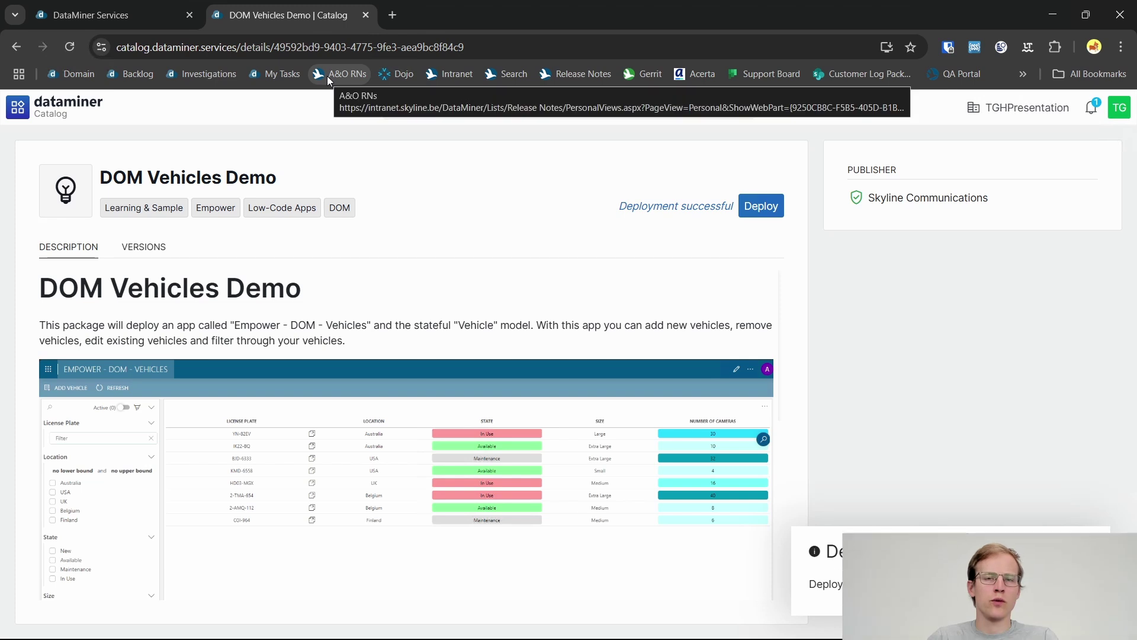
Step: Create a new low-code app from the Presentation system's DataMiner Home page and name it Vehicle Manager
click(124, 19)
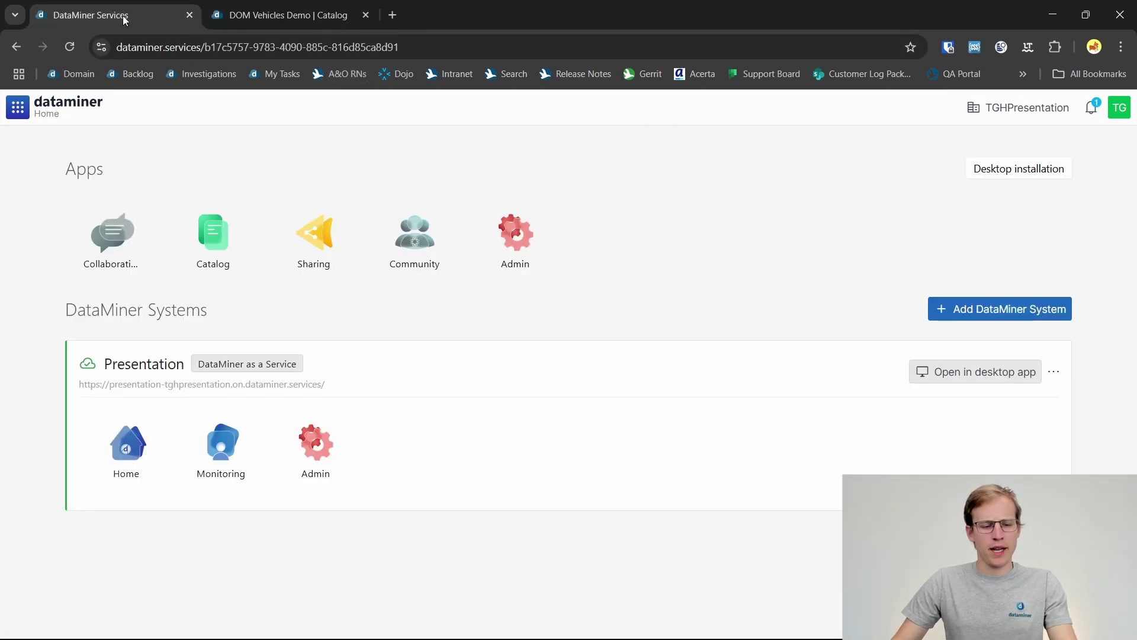
click(133, 438)
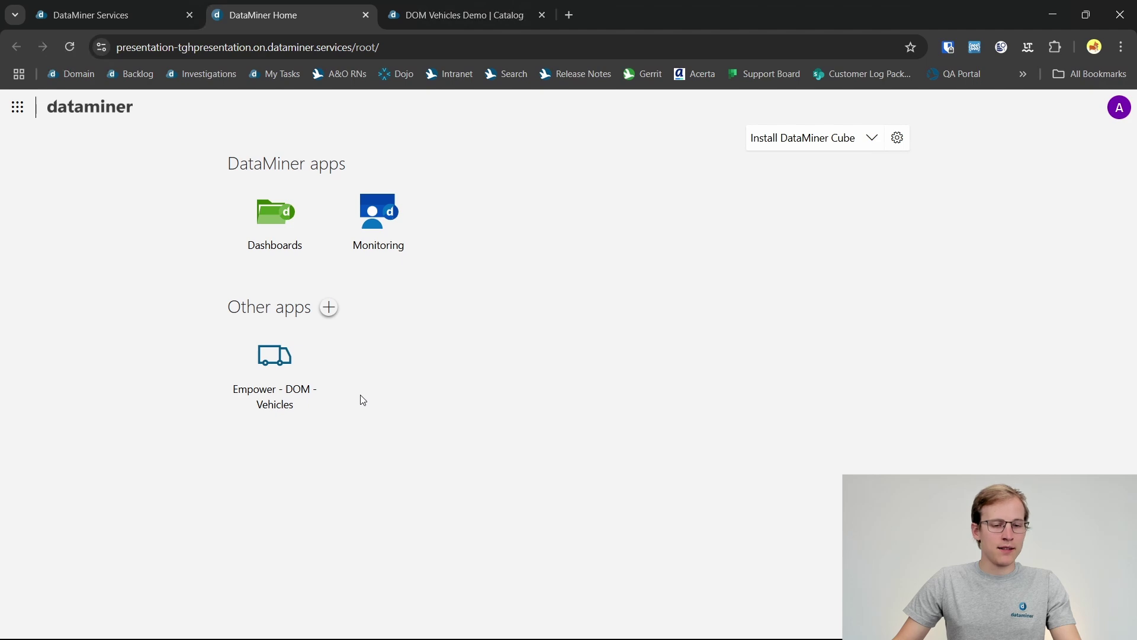
click(330, 310)
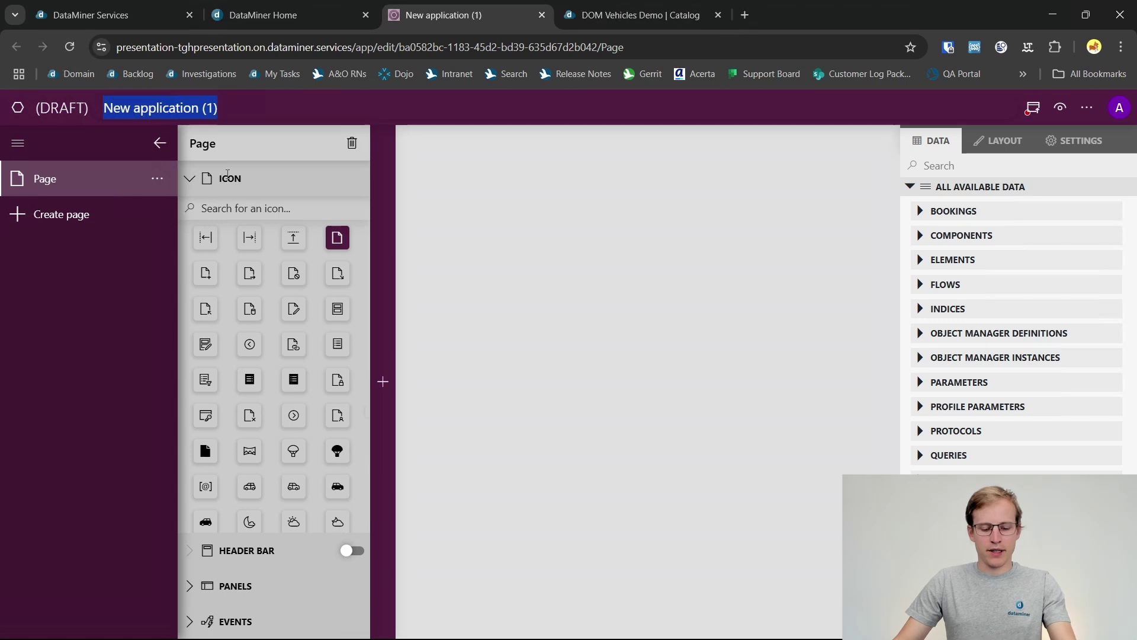
text(Ve)
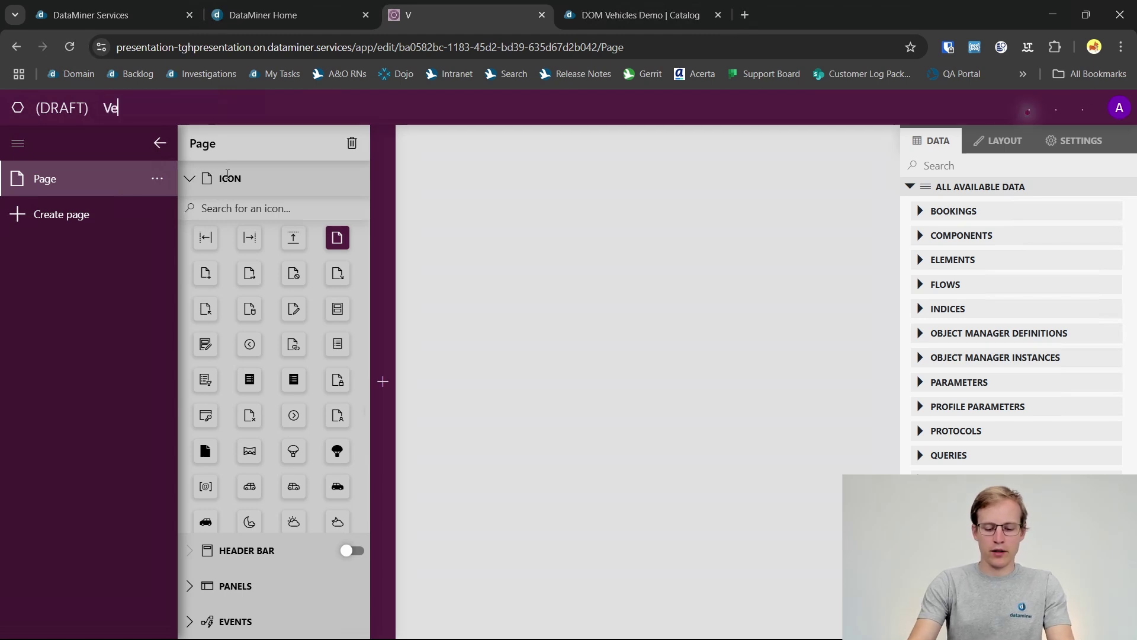
text(hicle )
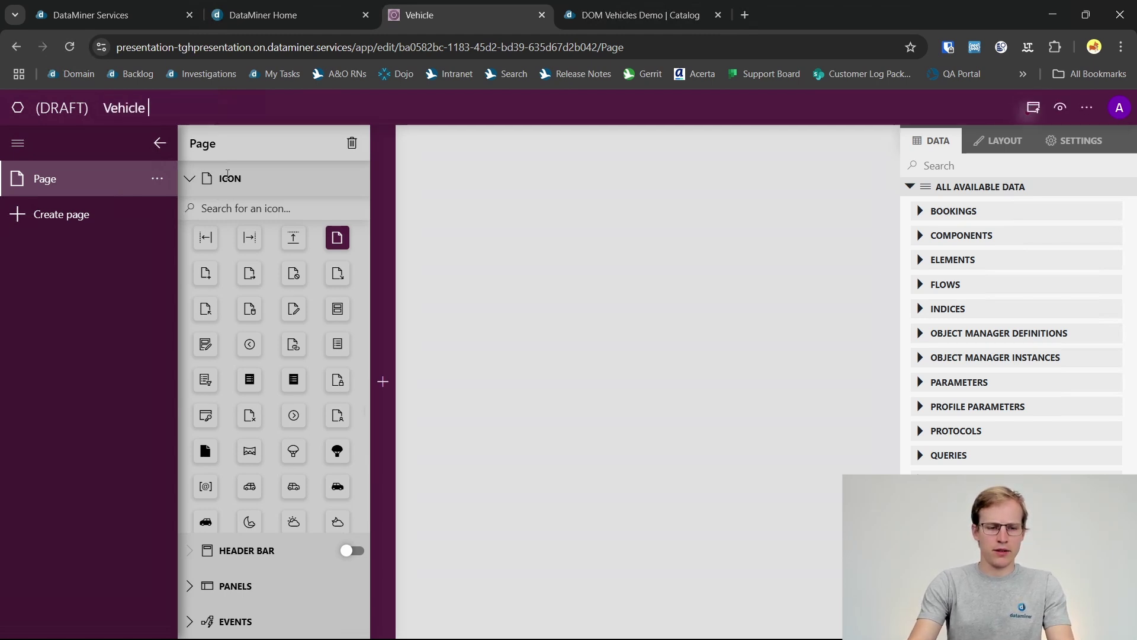
text(Manager)
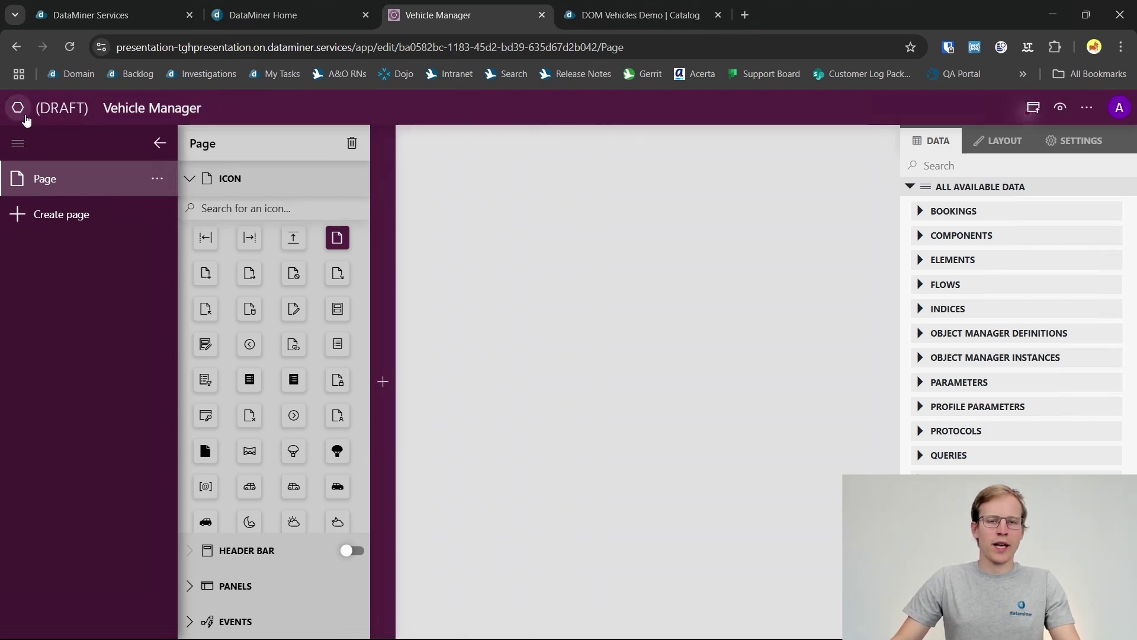
Step: Change the app's theme color to dark red #6f0303 in the theme editor
click(26, 118)
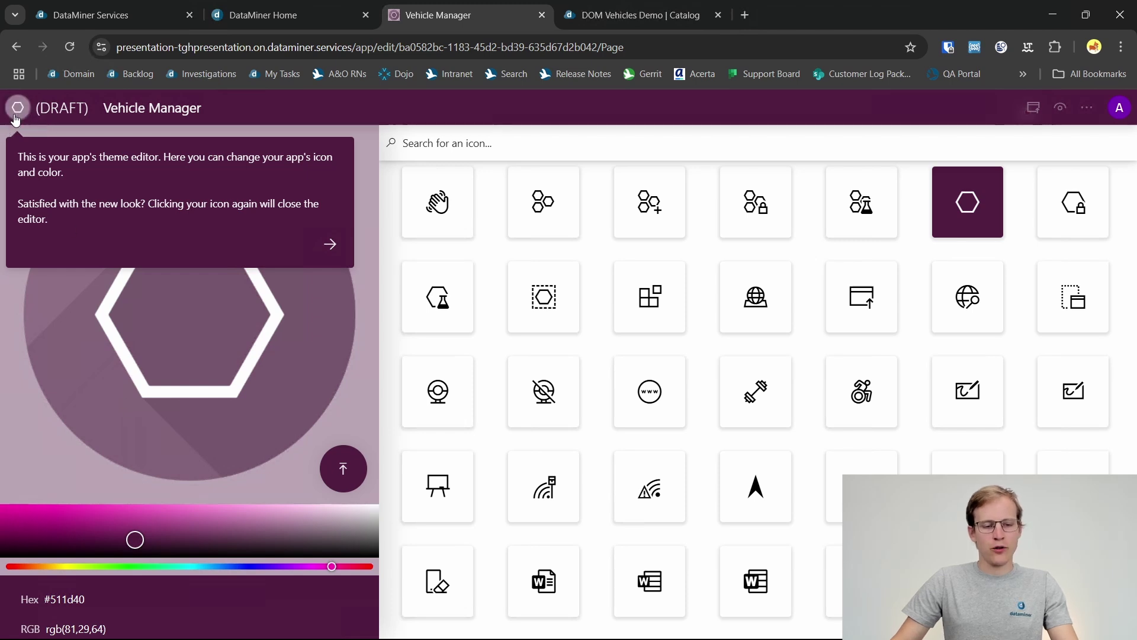
click(330, 243)
click(137, 536)
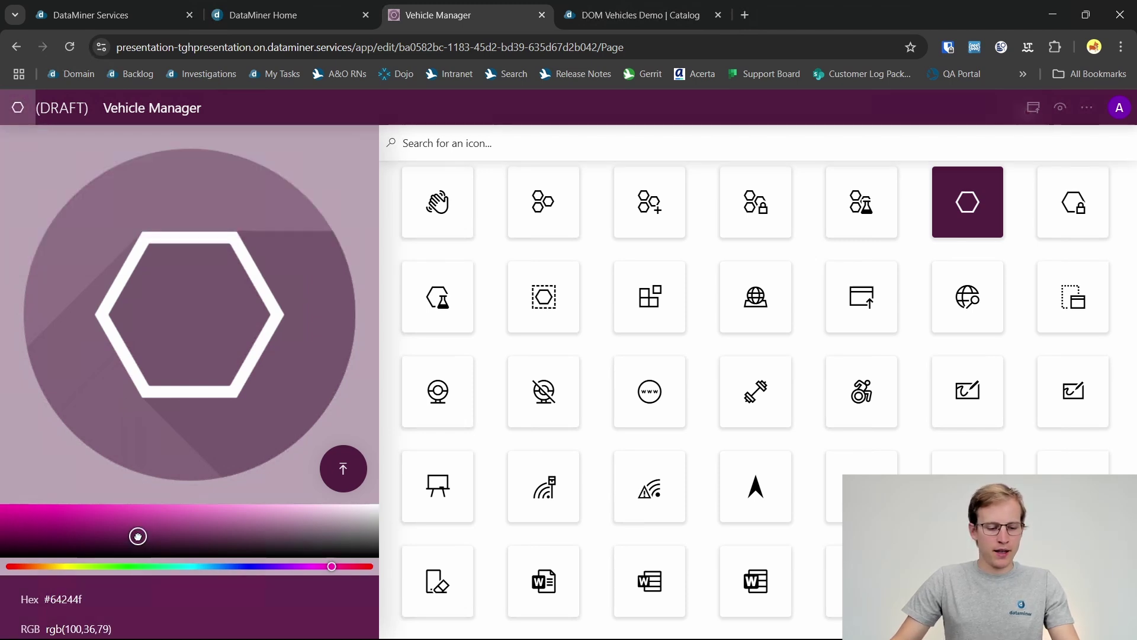
mouse_move(53, 567)
mouse_down()
mouse_move(6, 566)
mouse_move(15, 534)
mouse_up()
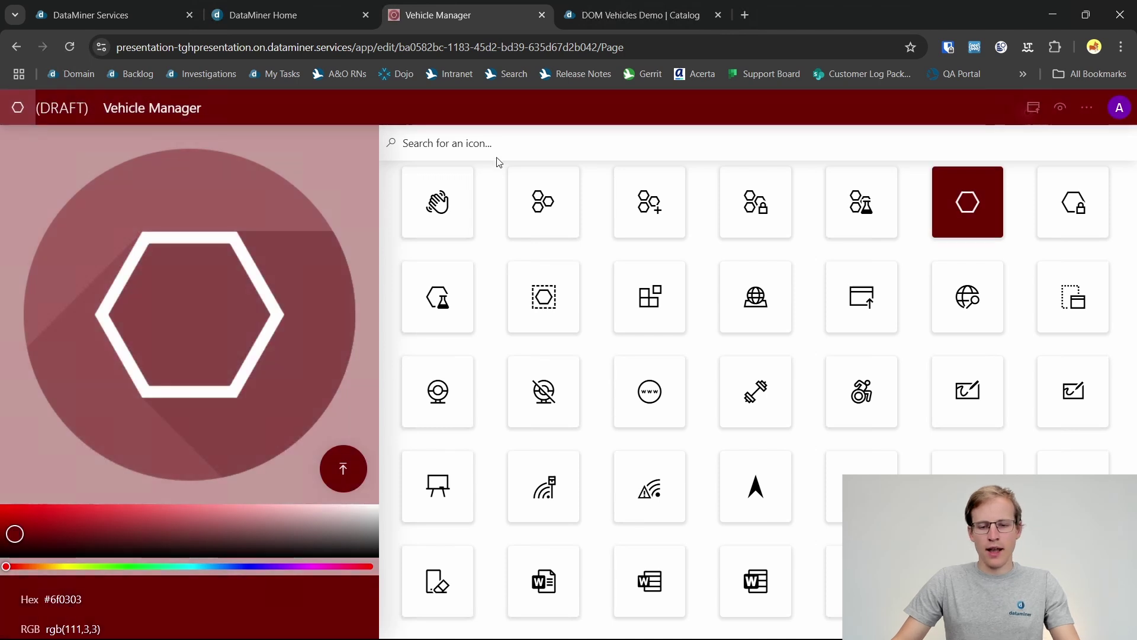
Step: Find the truck icon, set it as the app's icon and close the theme editor
click(502, 140)
text(Truck)
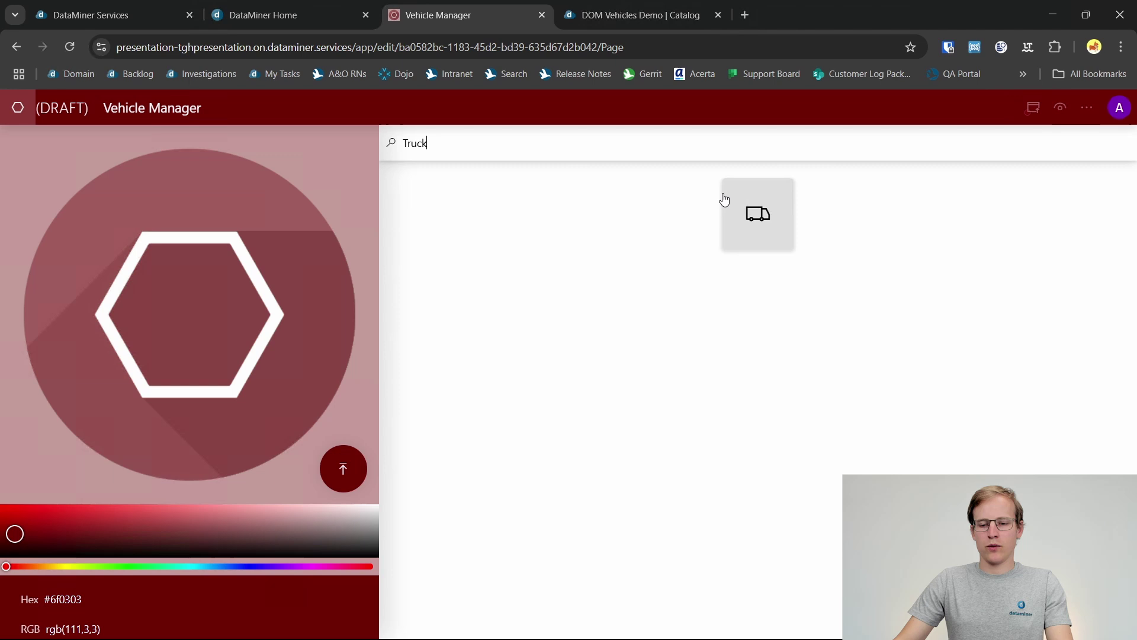
click(734, 205)
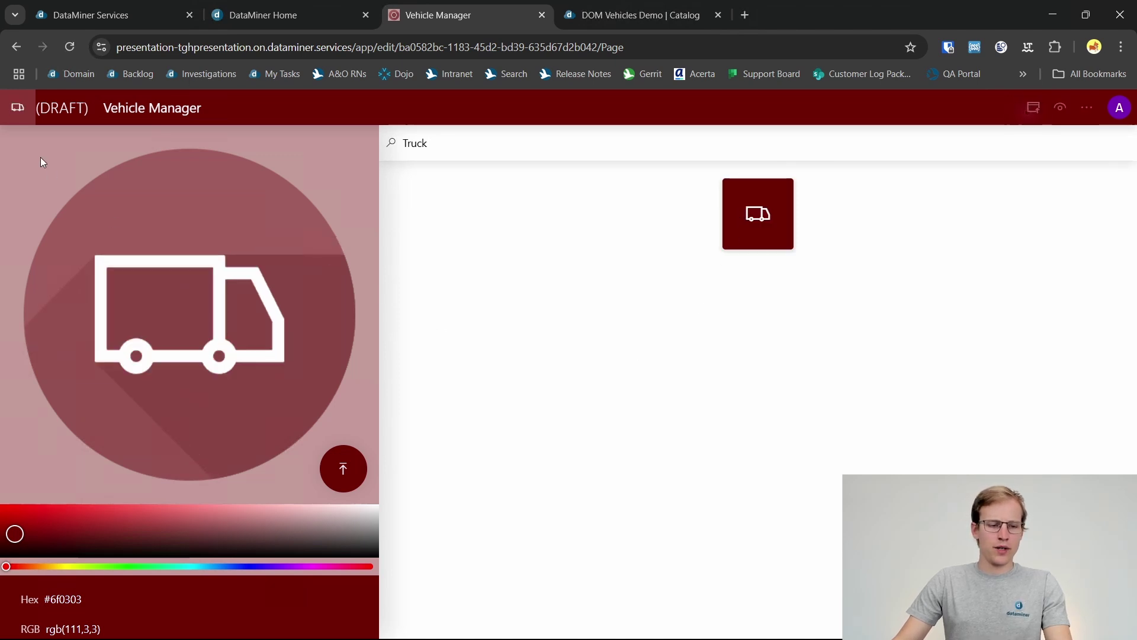
click(17, 108)
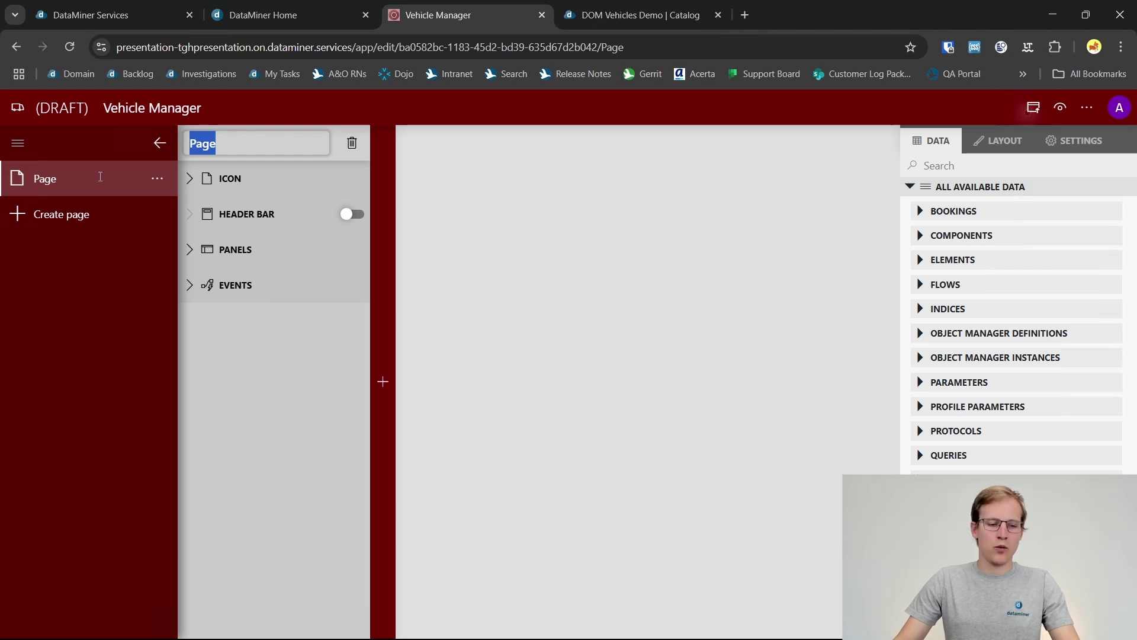
Step: Rename the app's first page to Vehicles
click(214, 138)
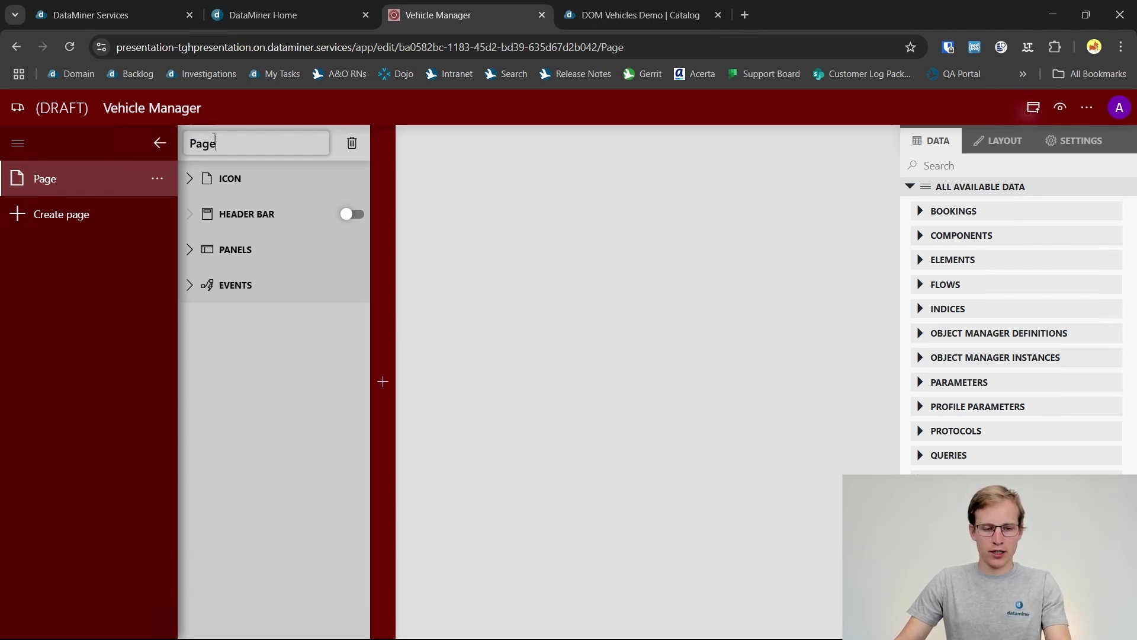
double_click(213, 138)
text(Vehicles)
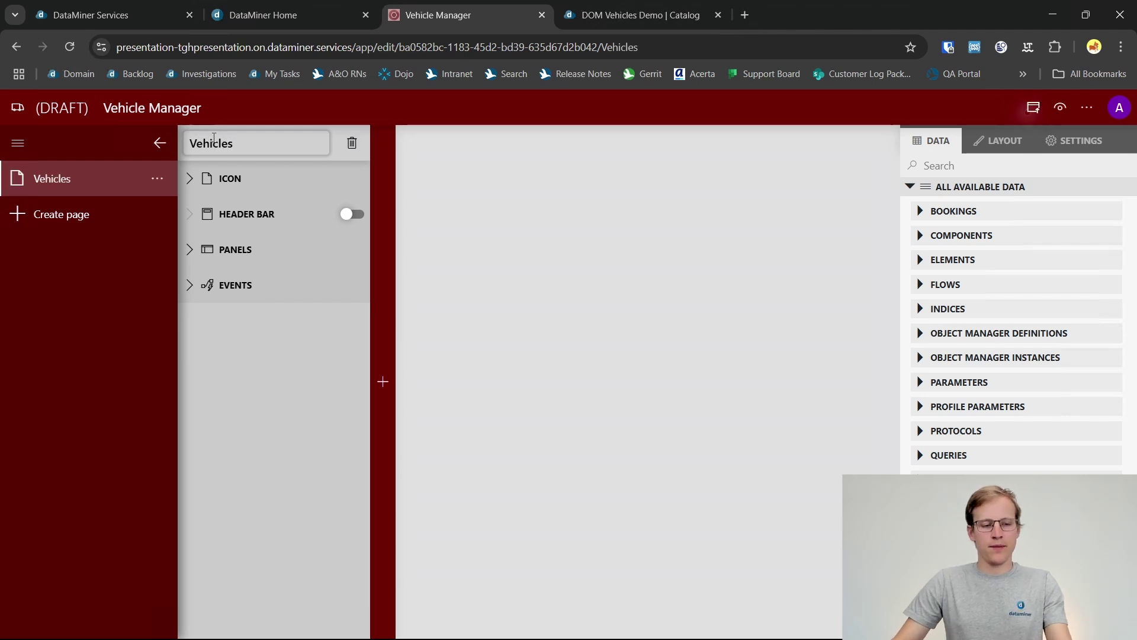
Step: Search the page icons for "Car" and assign the car icon to the Vehicles page
click(187, 179)
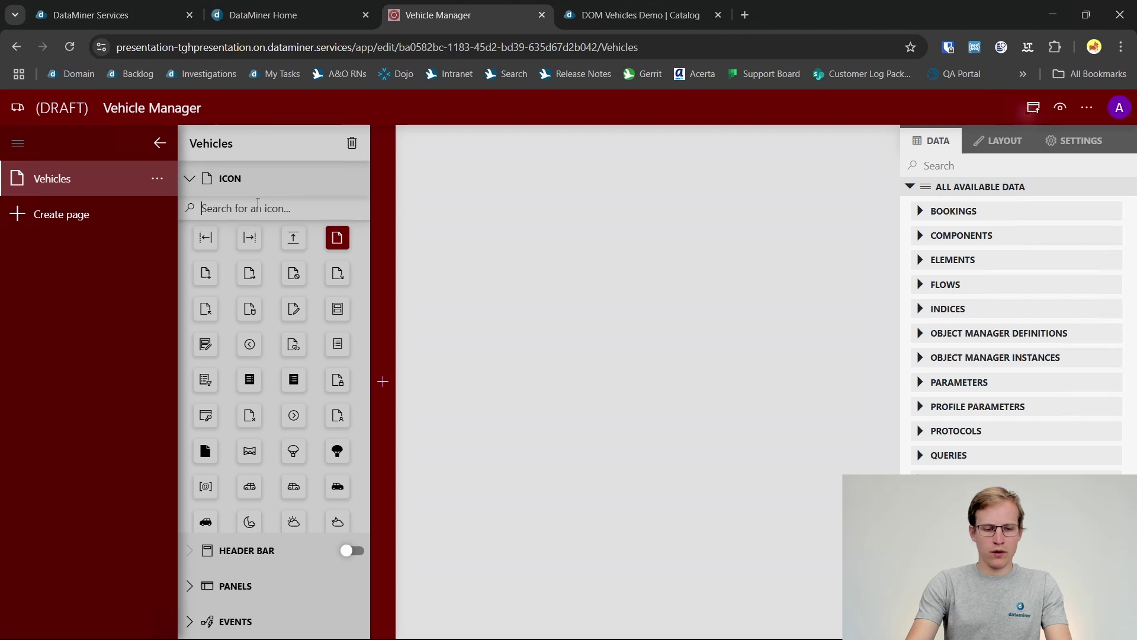
text(car)
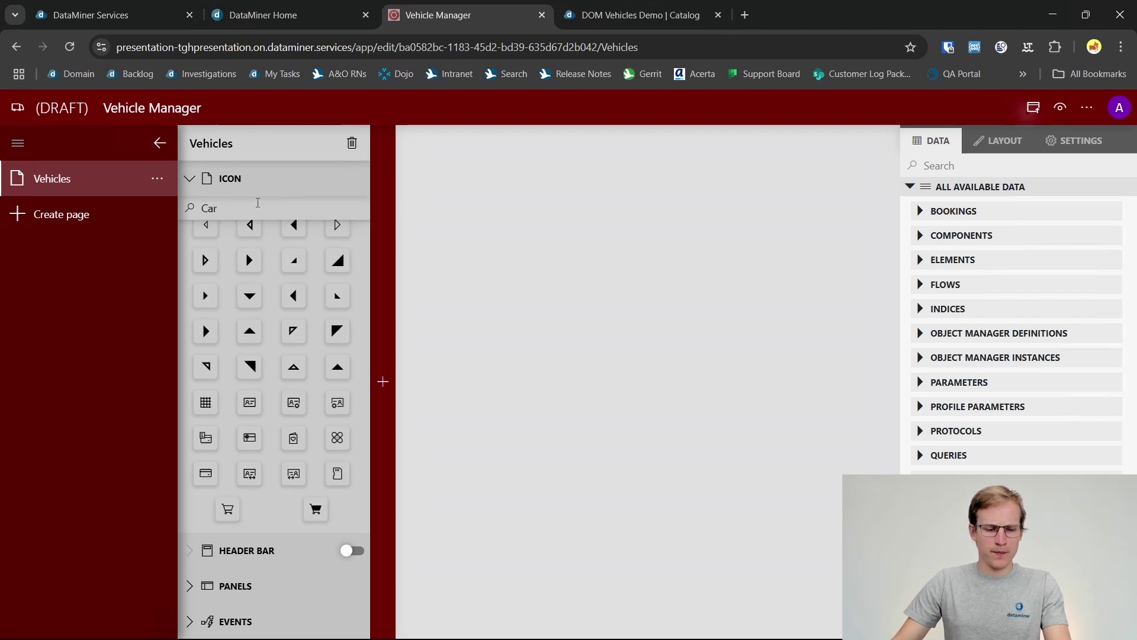
scroll(250, 314, up, 2)
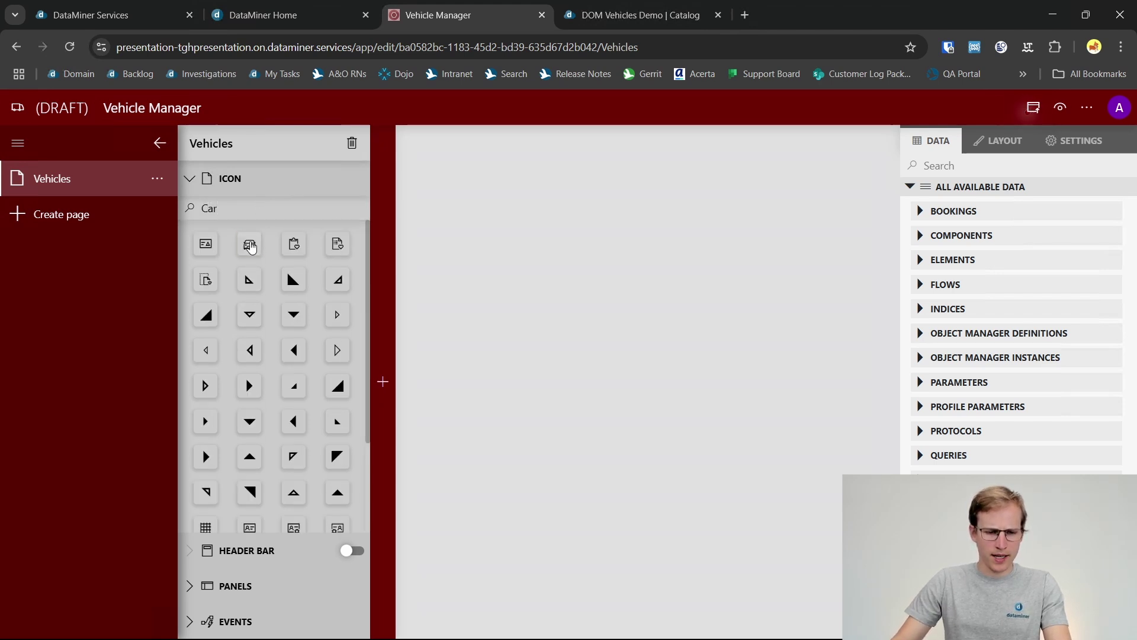
click(249, 244)
click(190, 179)
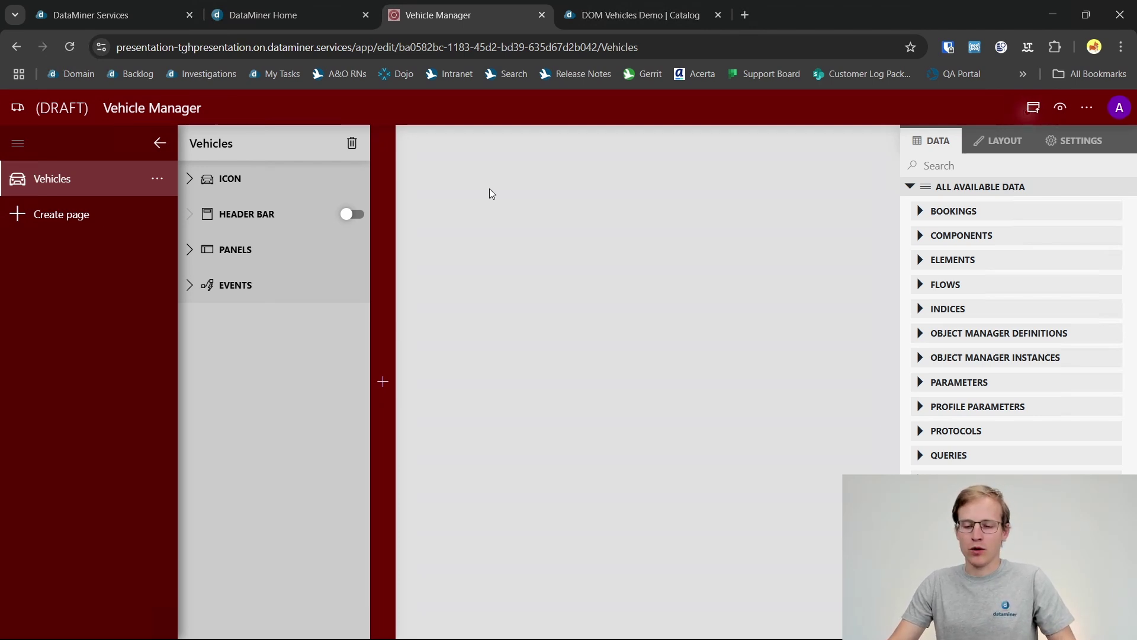
Step: Add a Table component to the Vehicles page and enlarge it to fill most of the visible canvas
mouse_move(389, 219)
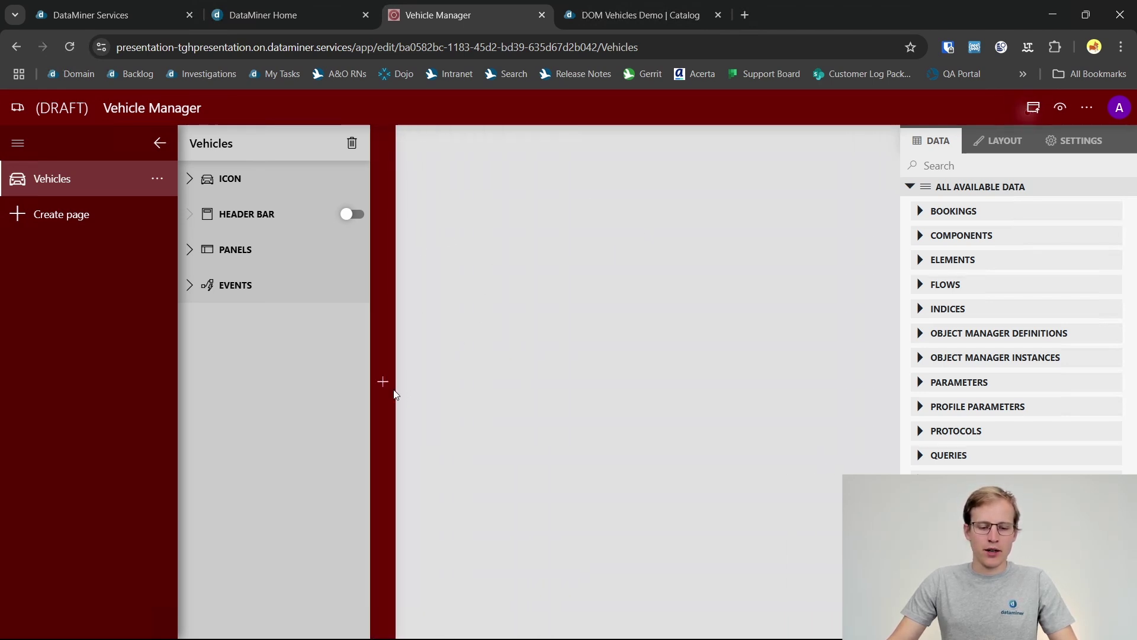
mouse_move(392, 390)
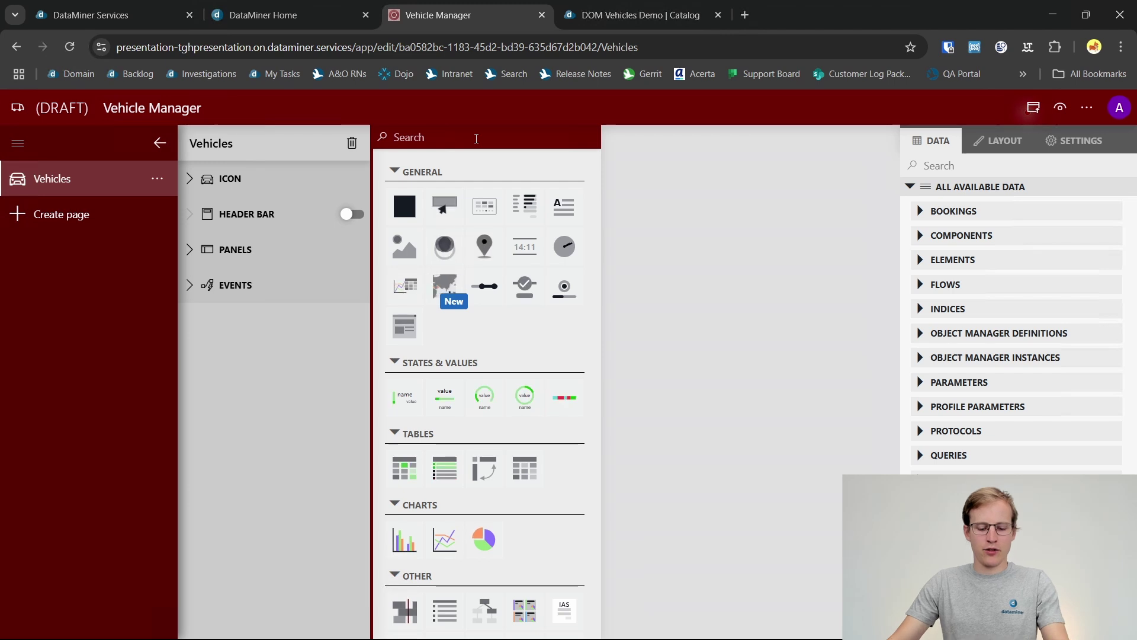
click(477, 137)
text(Tabl)
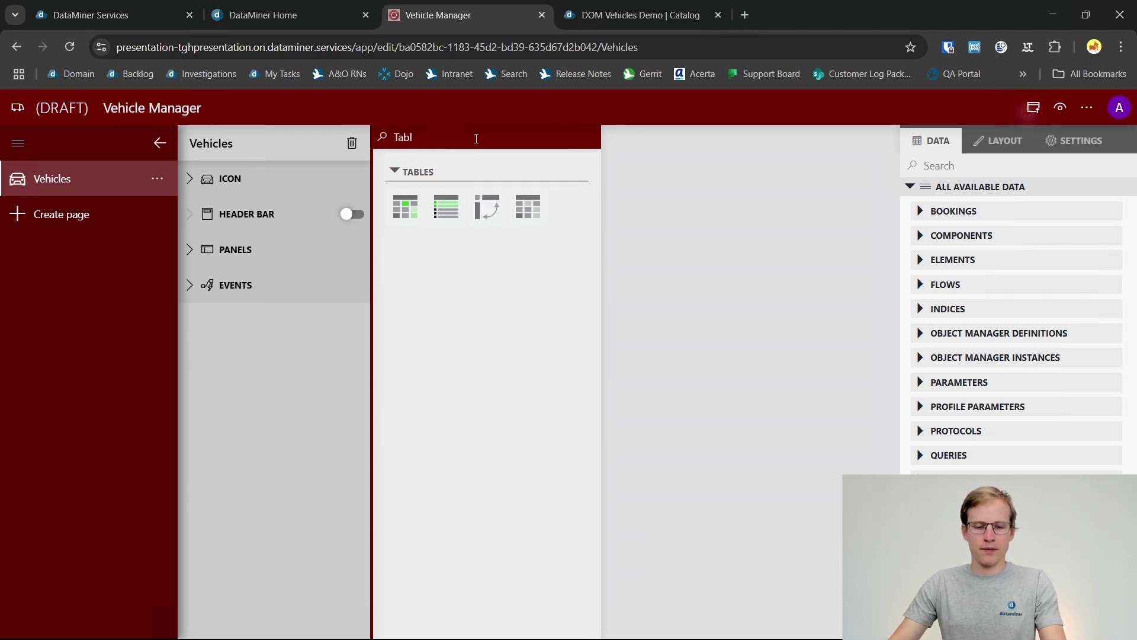
text(e)
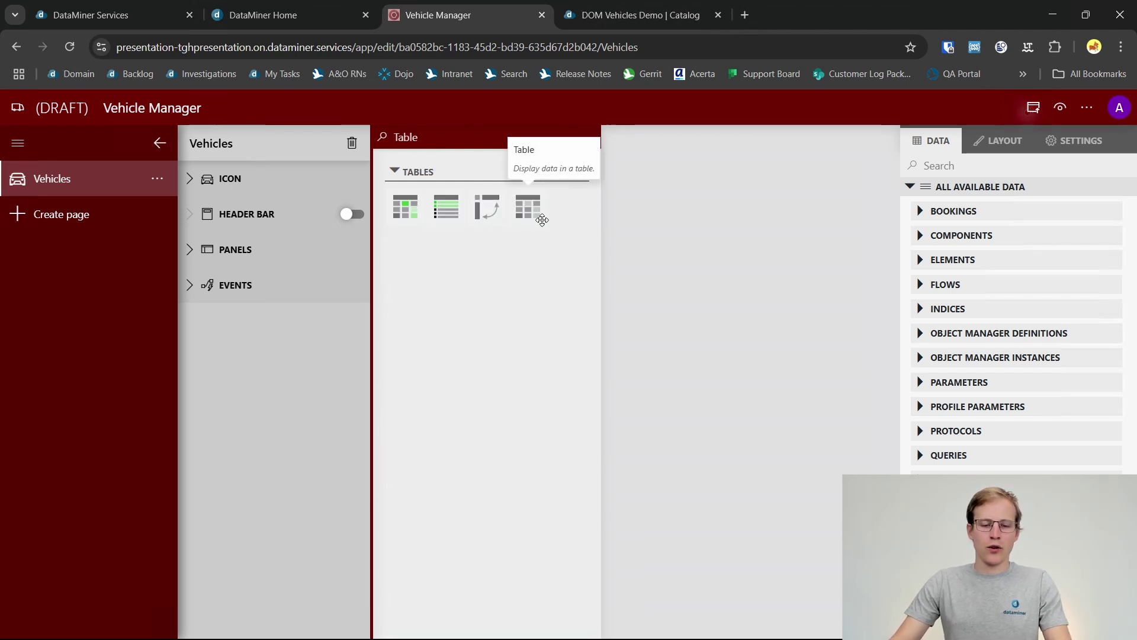
drag(542, 219, 508, 129)
drag(813, 361, 893, 589)
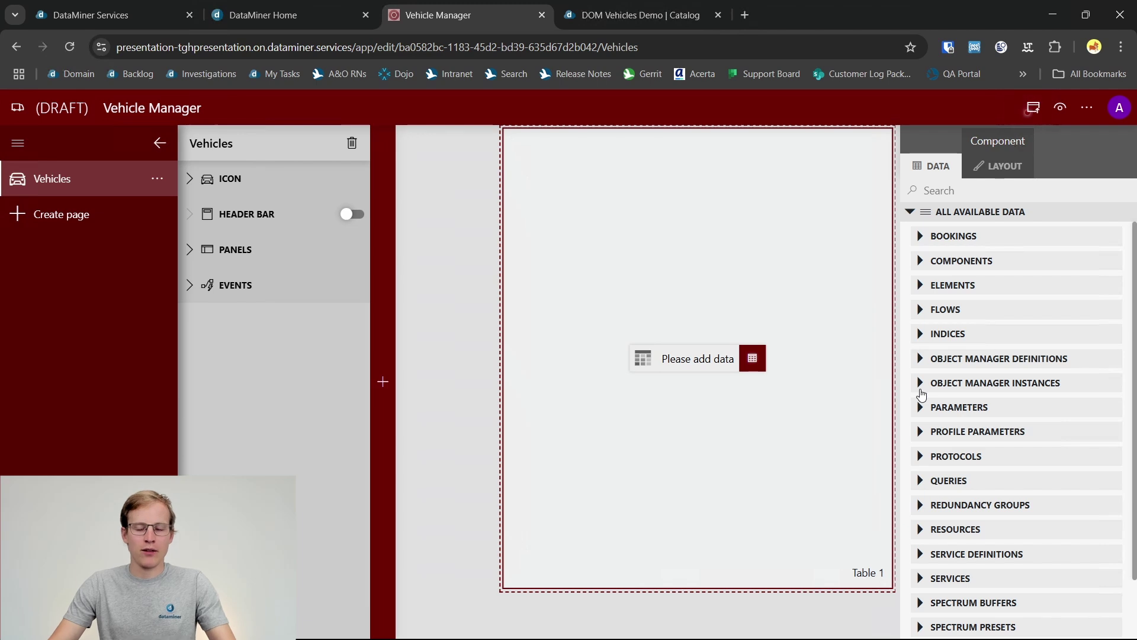
Step: Create a new query in the app's available data and name it All Vehicles
click(918, 483)
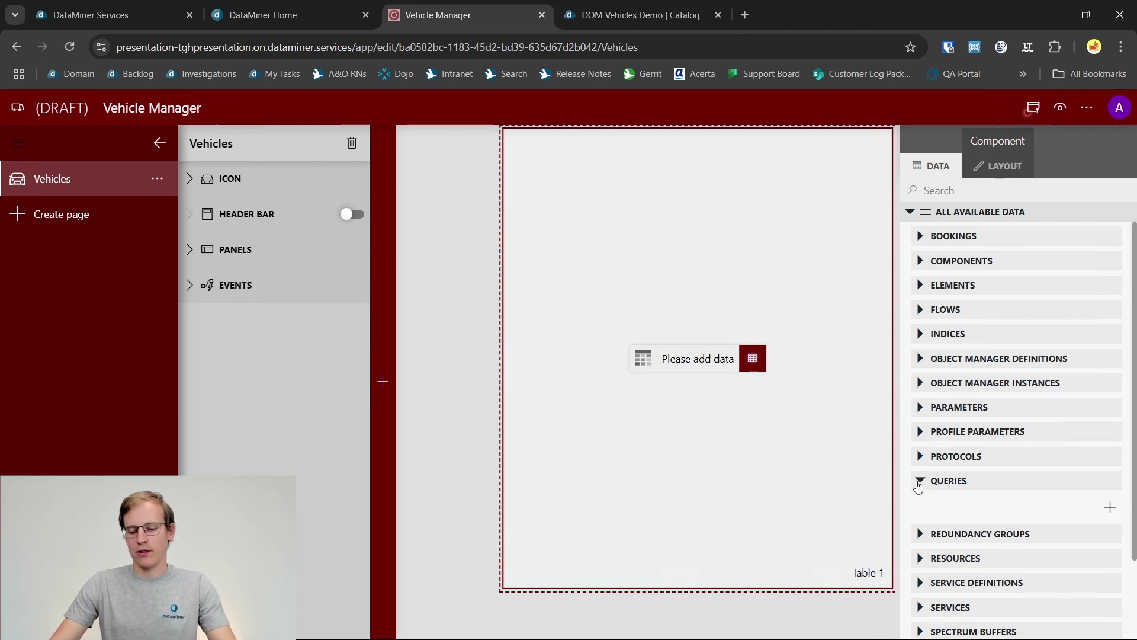
scroll(941, 483, down, 2)
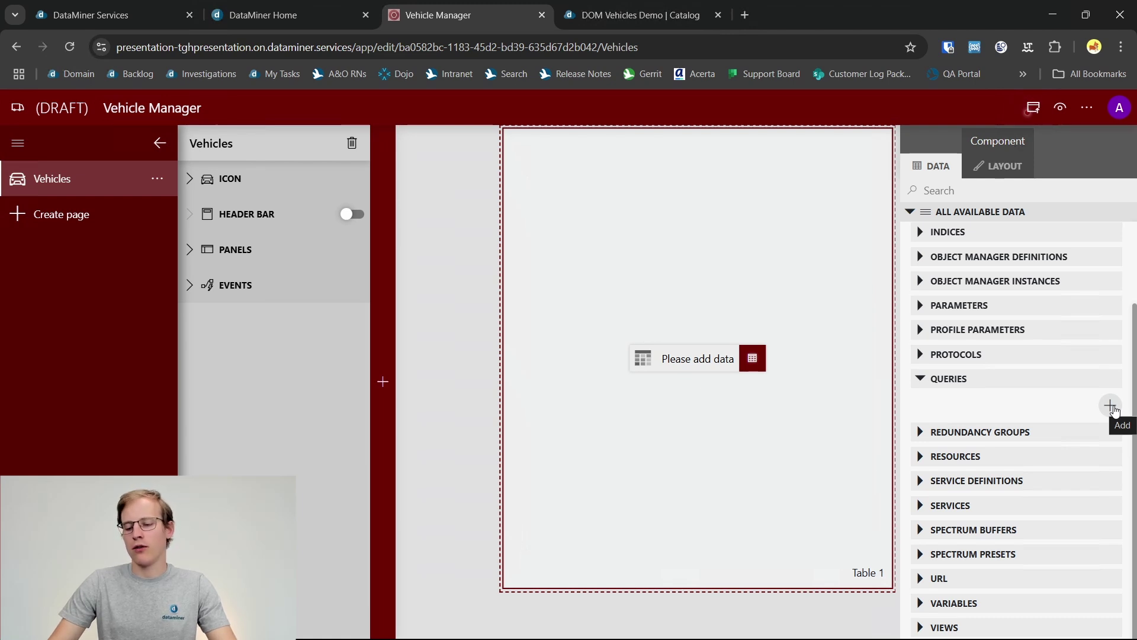
click(1111, 407)
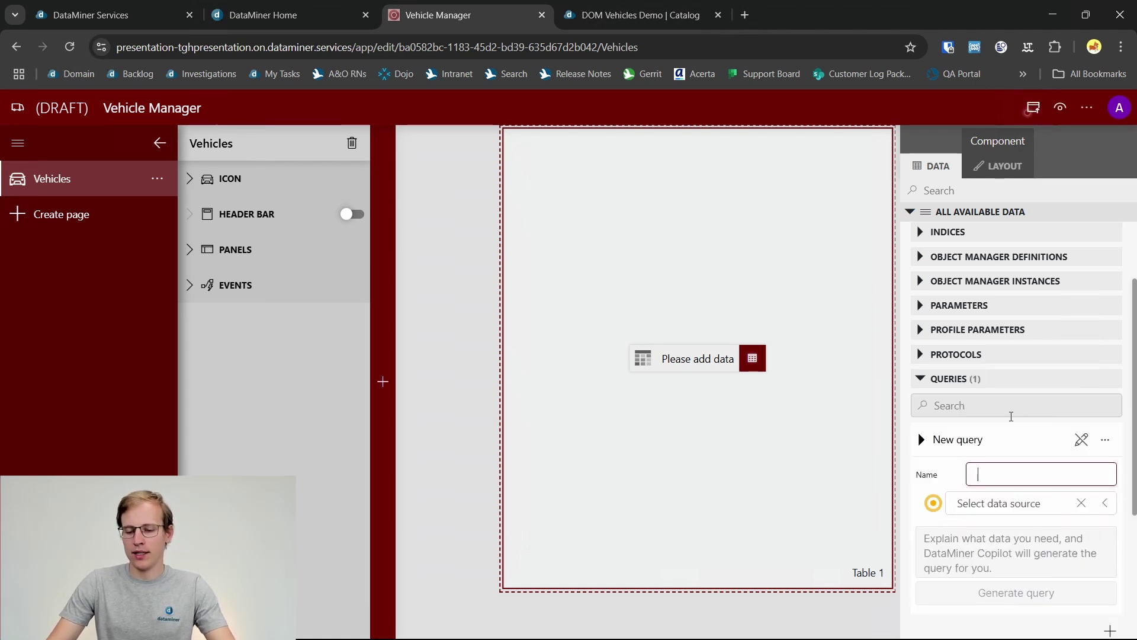
scroll(1007, 446, down, 2)
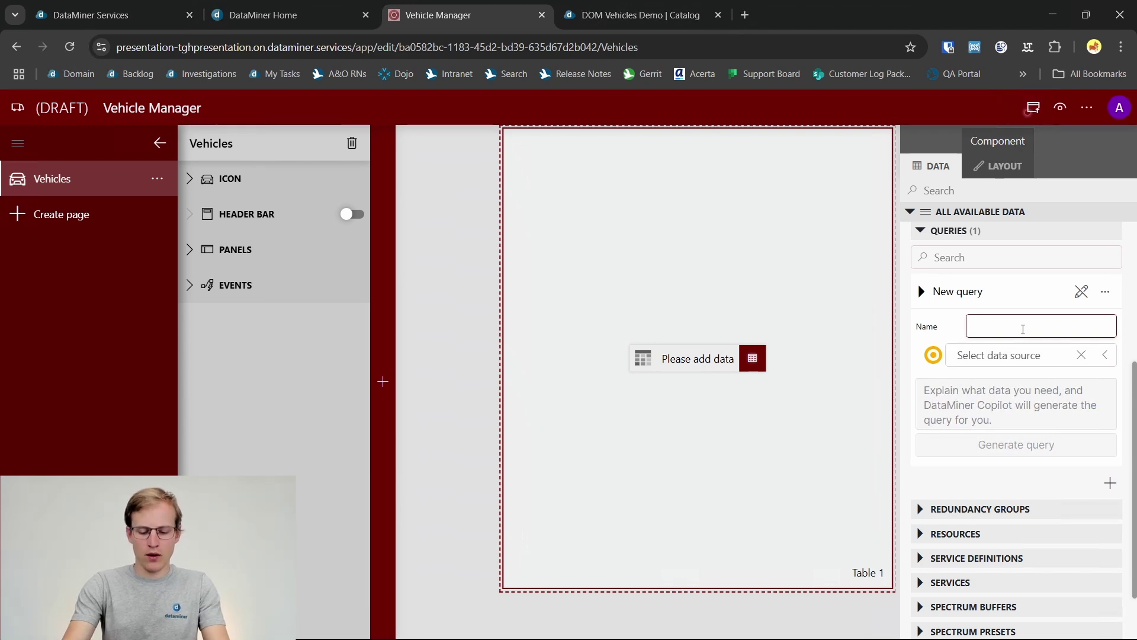
text(All)
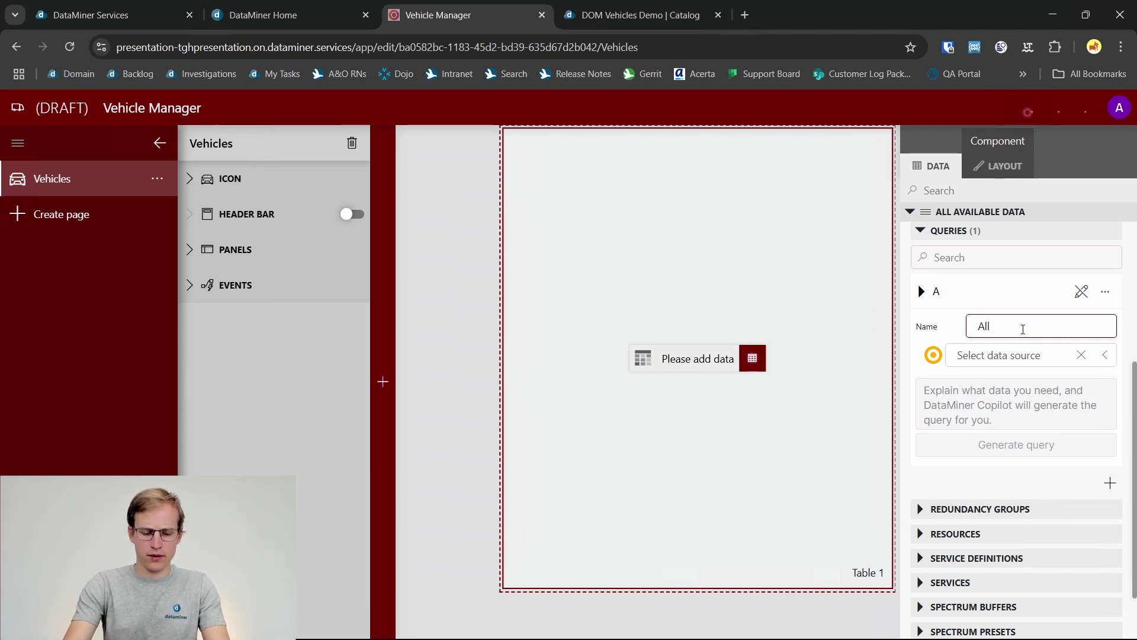
text( Vehicles)
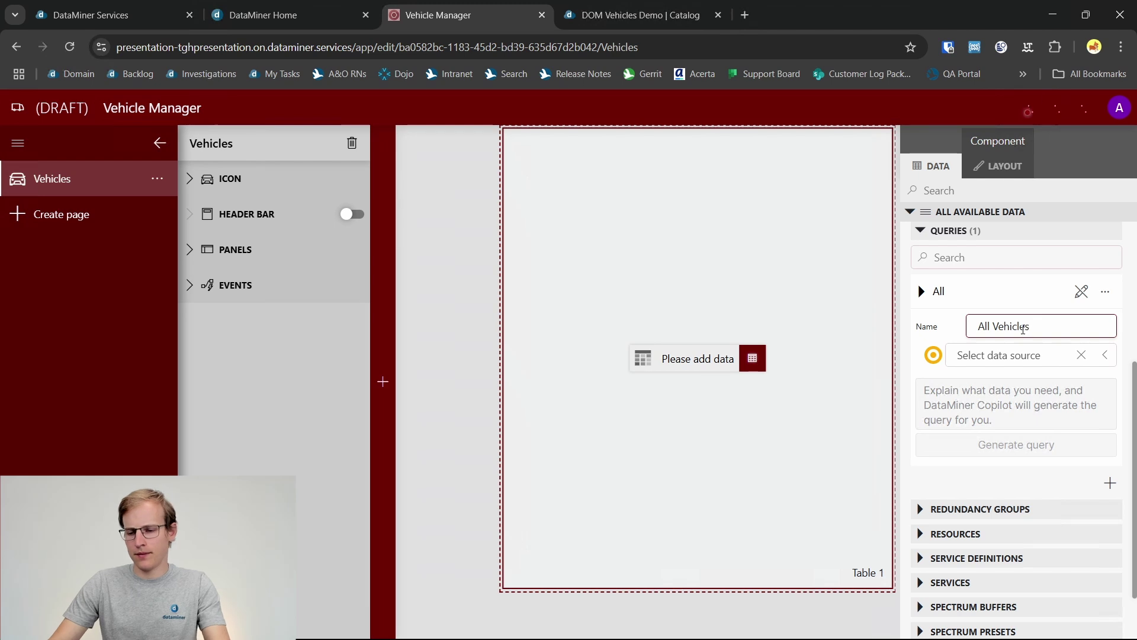
Step: Make the All Vehicles query get object manager instances from module empower_vehicle_demo, using the Vehicle definition
click(1007, 355)
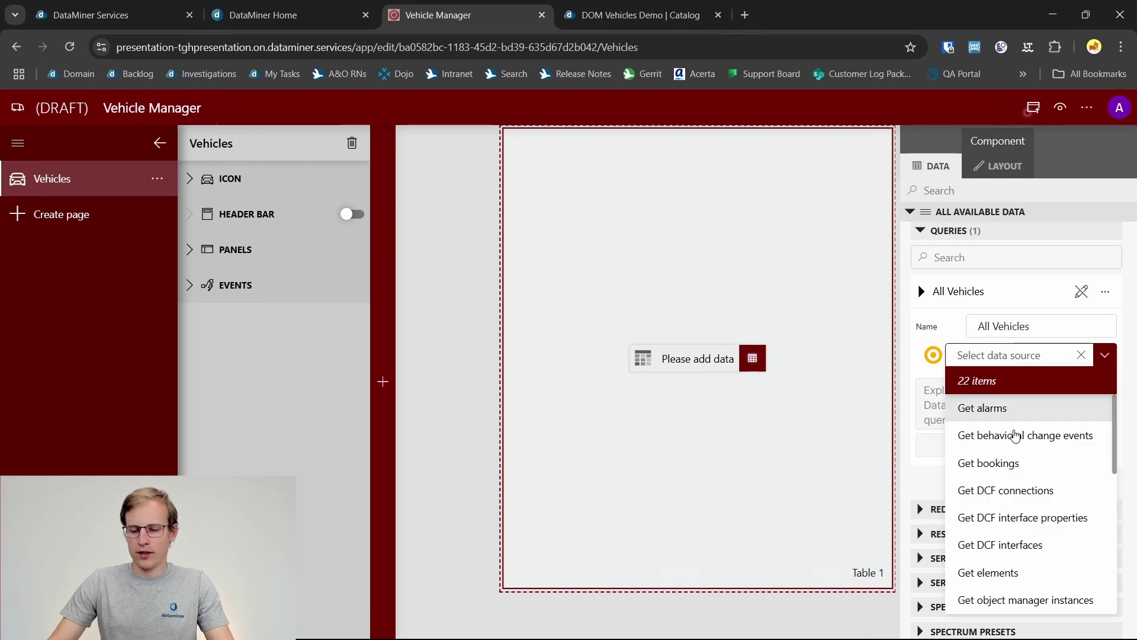
scroll(1022, 521, down, 1)
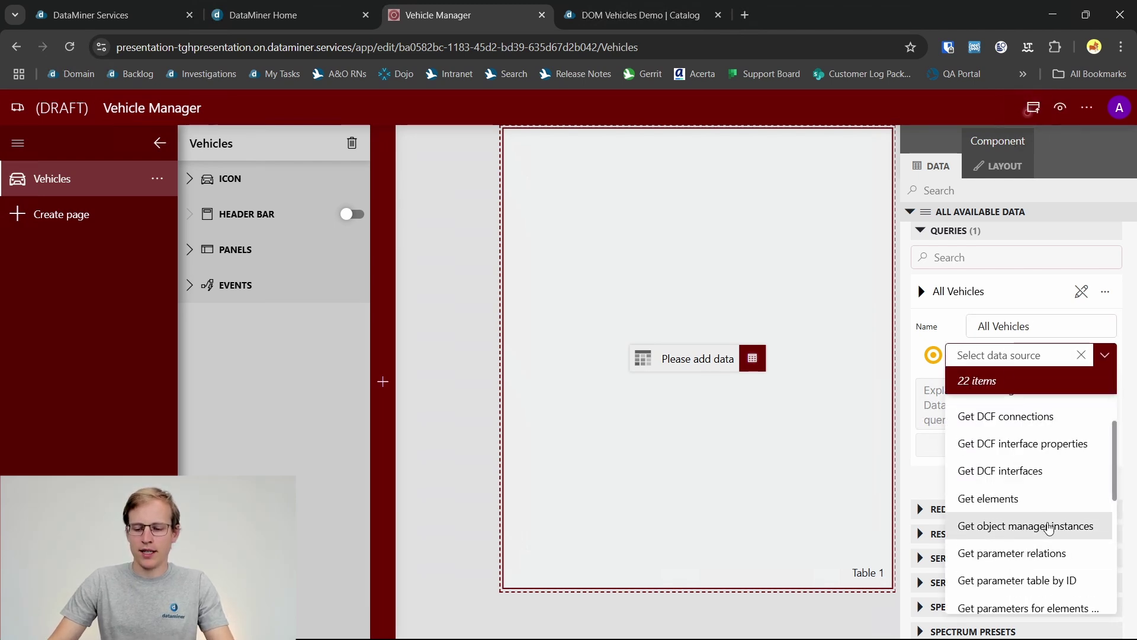
click(1047, 526)
click(1036, 410)
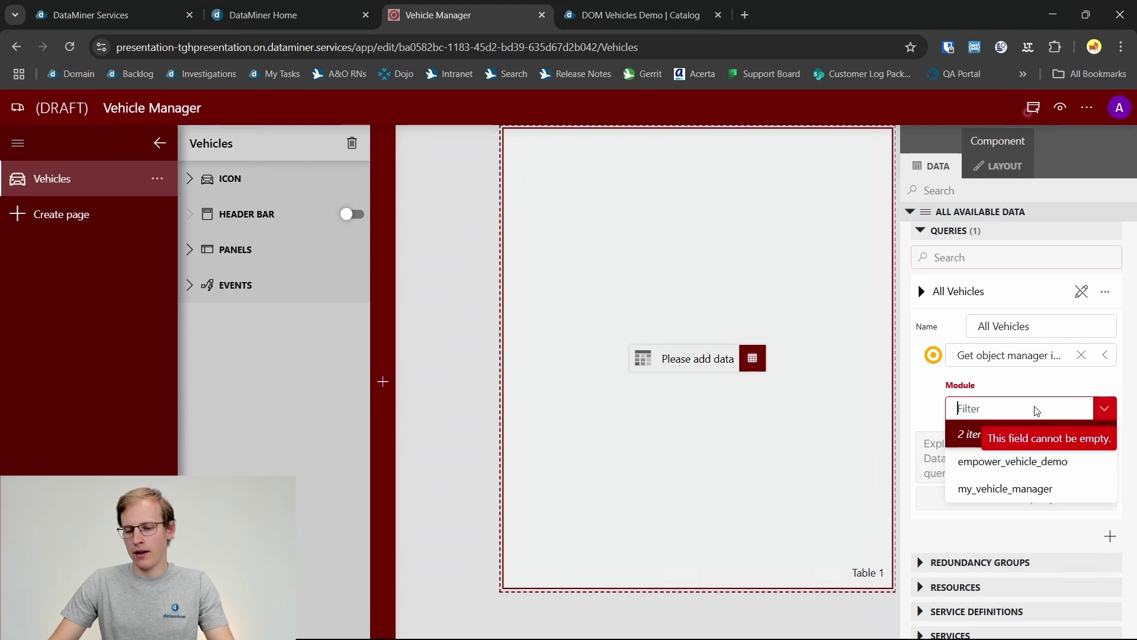
click(1014, 464)
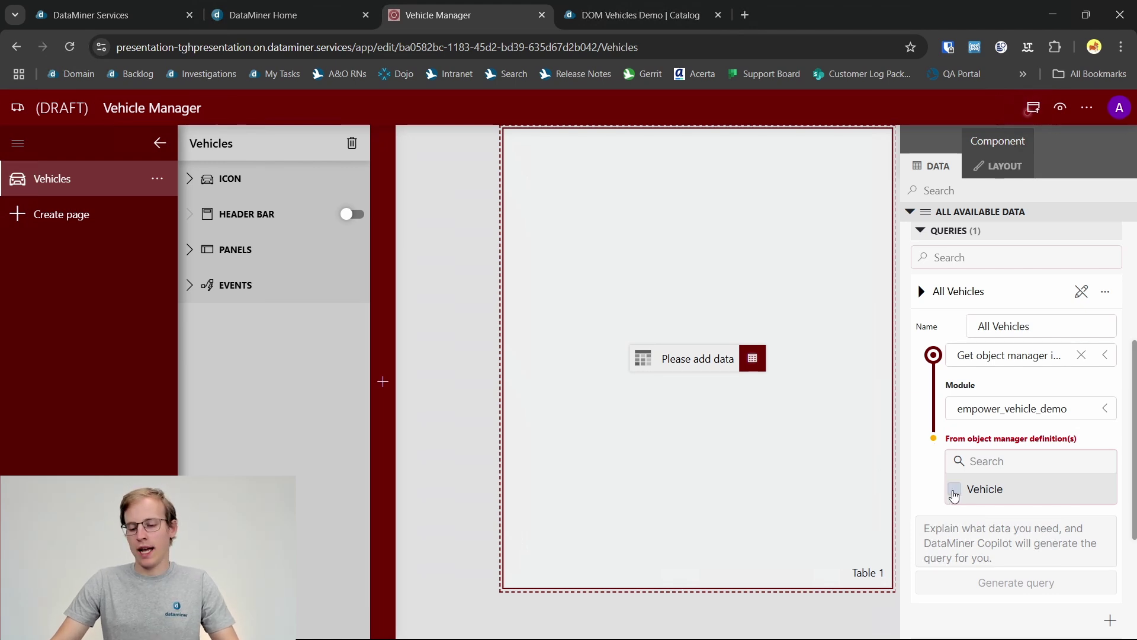
click(954, 491)
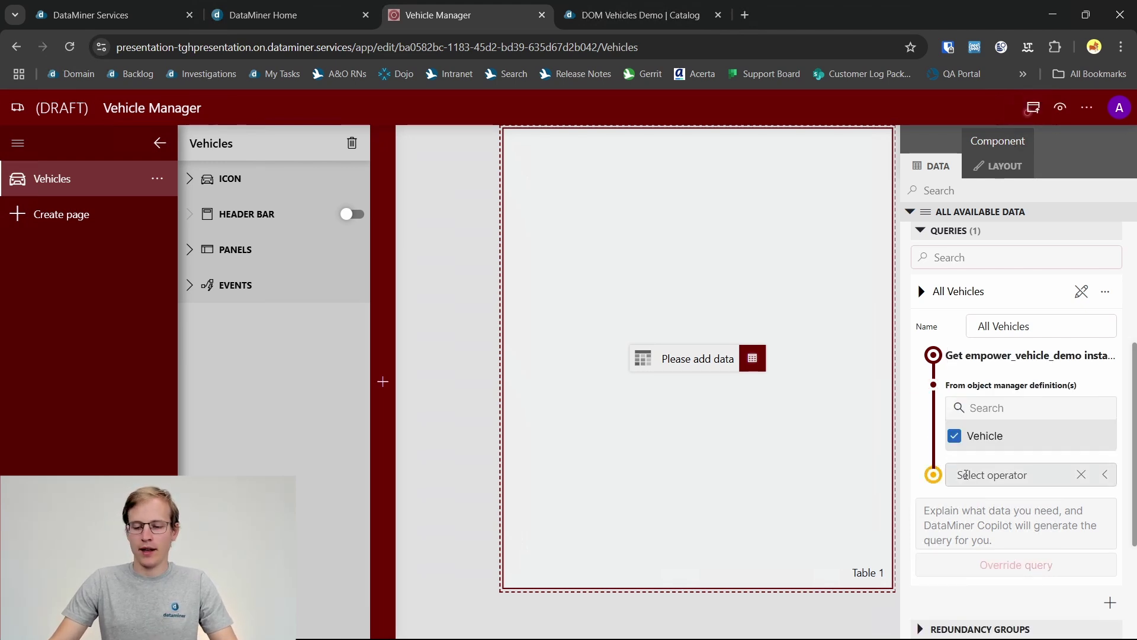
Step: Add a Select operator to the All Vehicles query and exclude the Name column
click(966, 475)
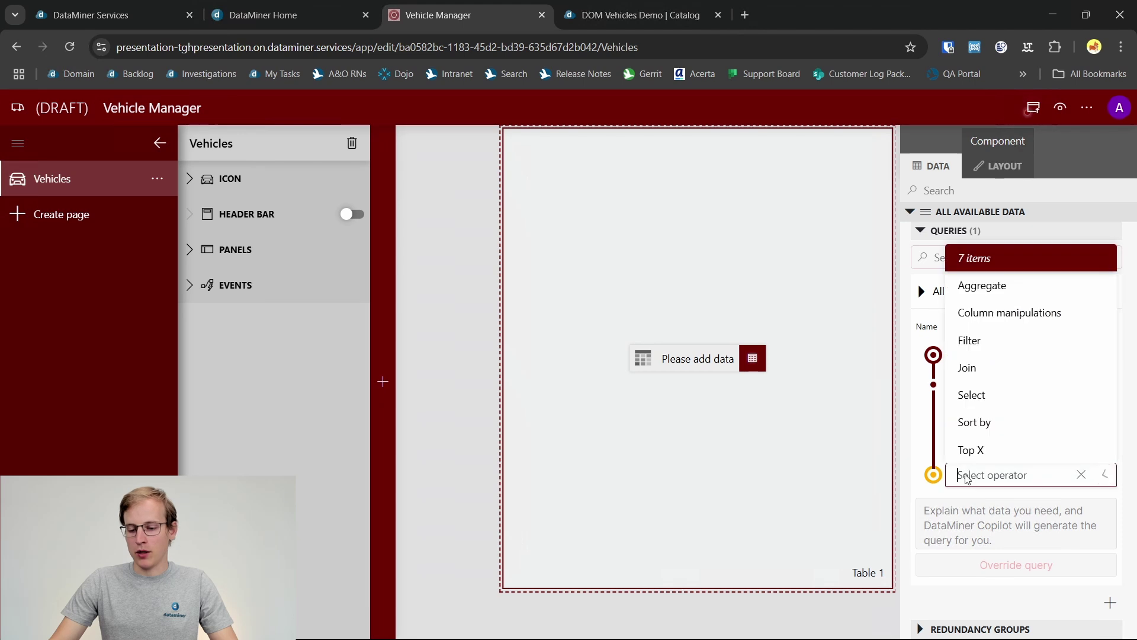
click(993, 405)
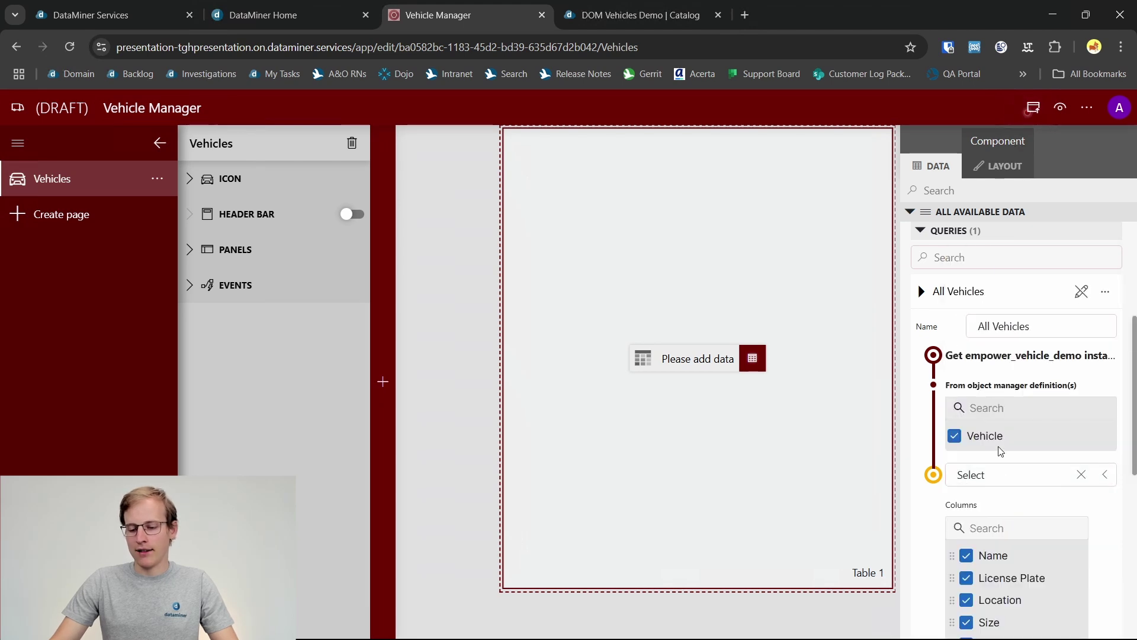
scroll(1084, 447, down, 1)
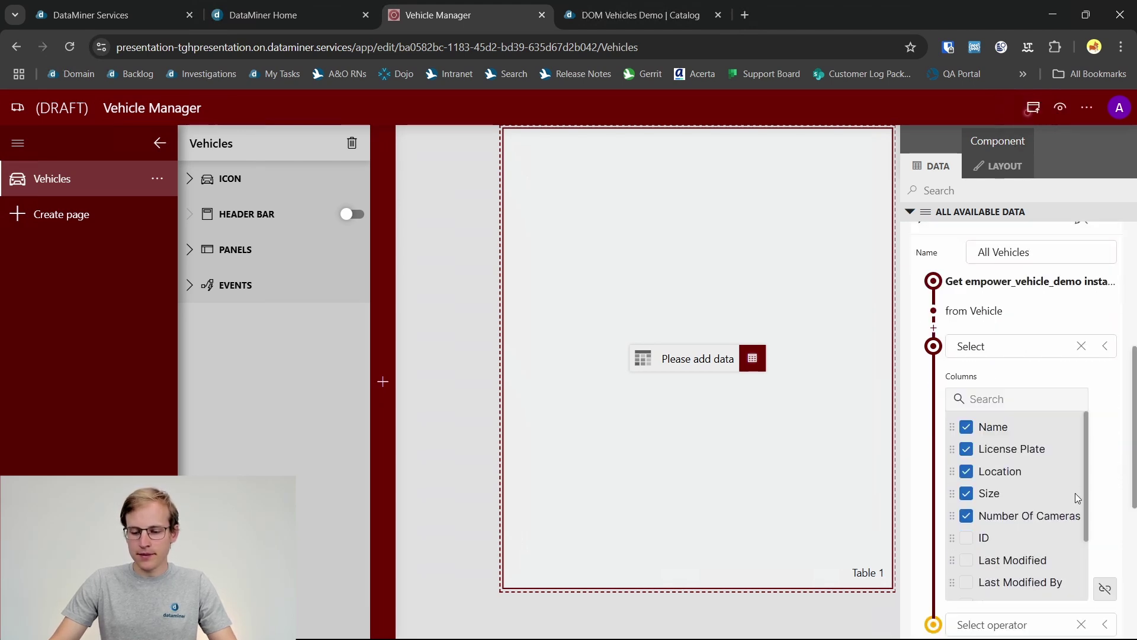
click(966, 426)
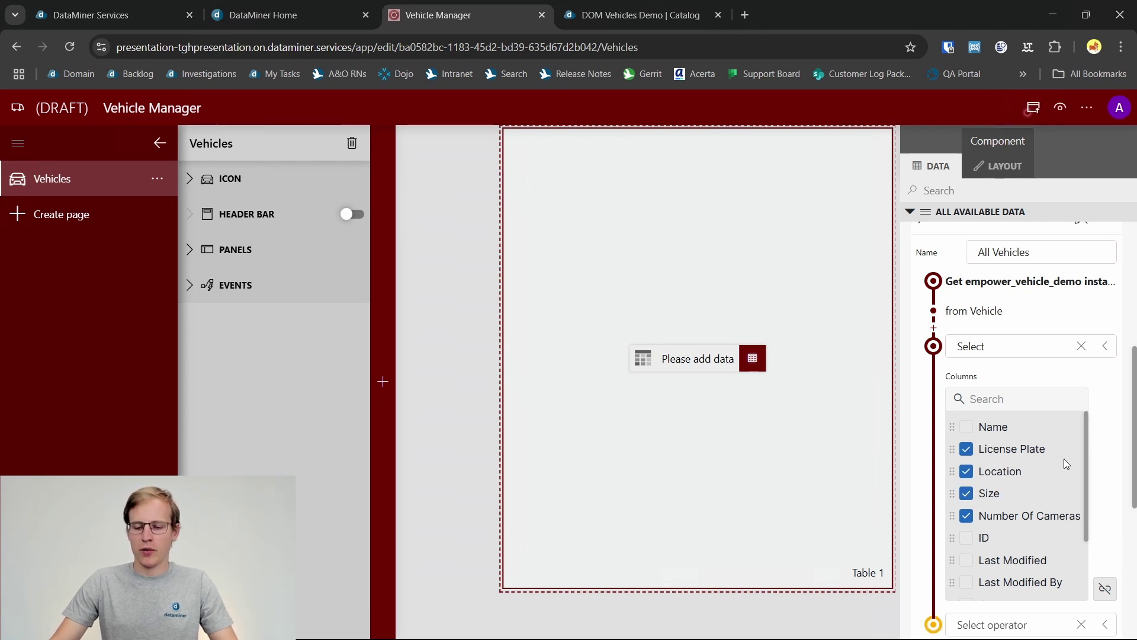
Step: Apply the All Vehicles query directly to the table as its data
scroll(1063, 459, up, 3)
scroll(1046, 468, down, 1)
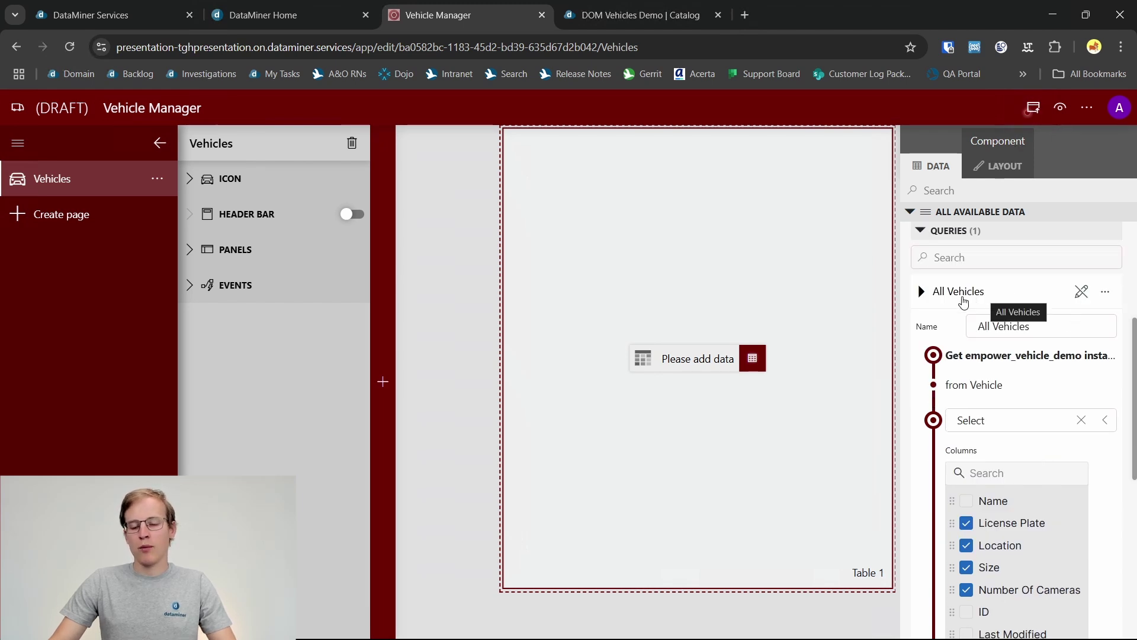
drag(950, 297, 705, 386)
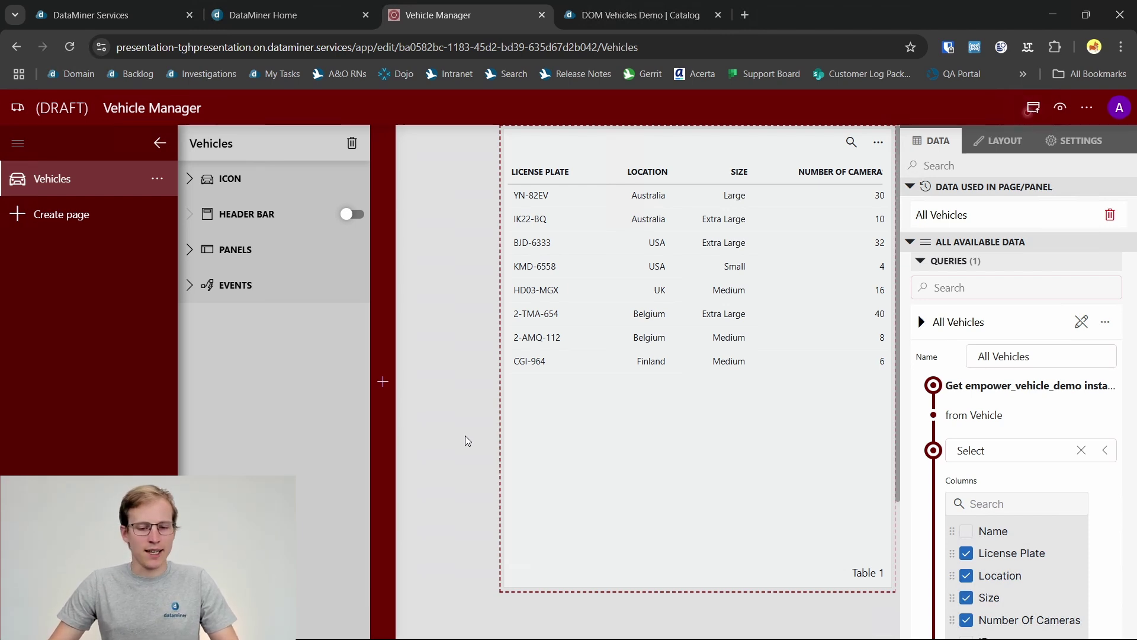
Step: Add a Query filter component beside the table, stretch it over the full canvas height and extend the table to match
click(383, 381)
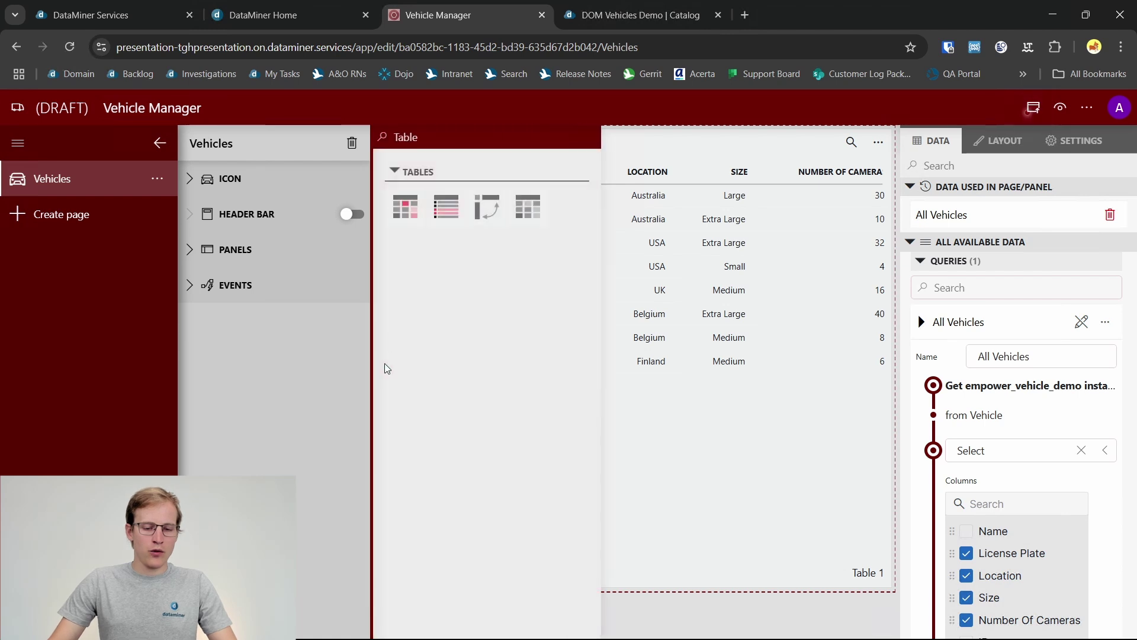
click(453, 143)
text(query)
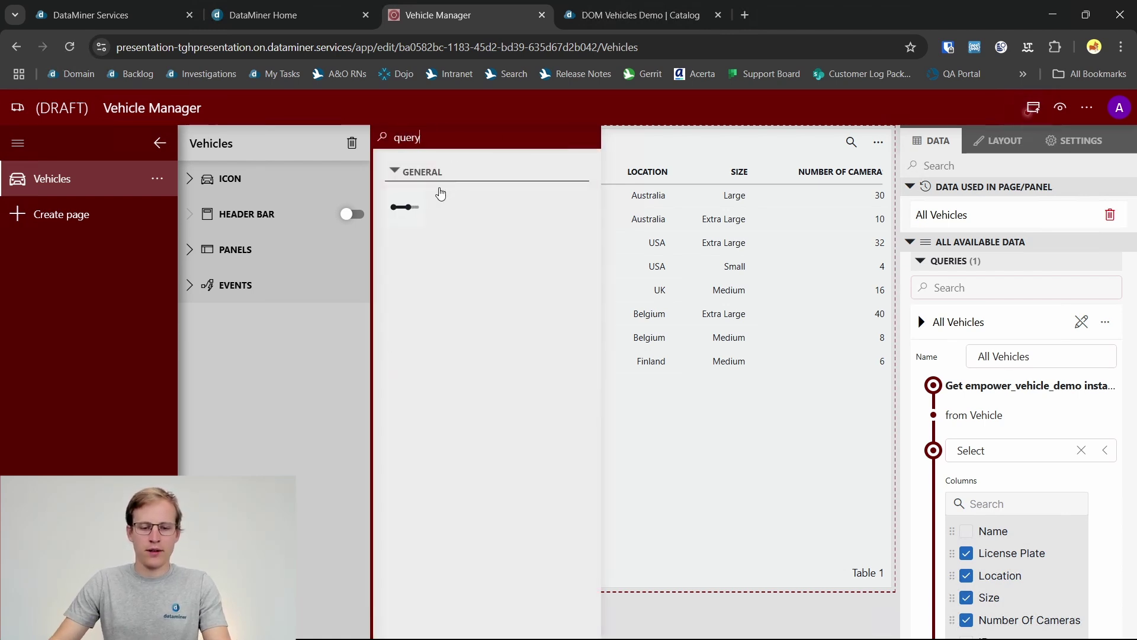
mouse_move(406, 207)
mouse_down()
mouse_move(500, 243)
mouse_move(422, 207)
mouse_up()
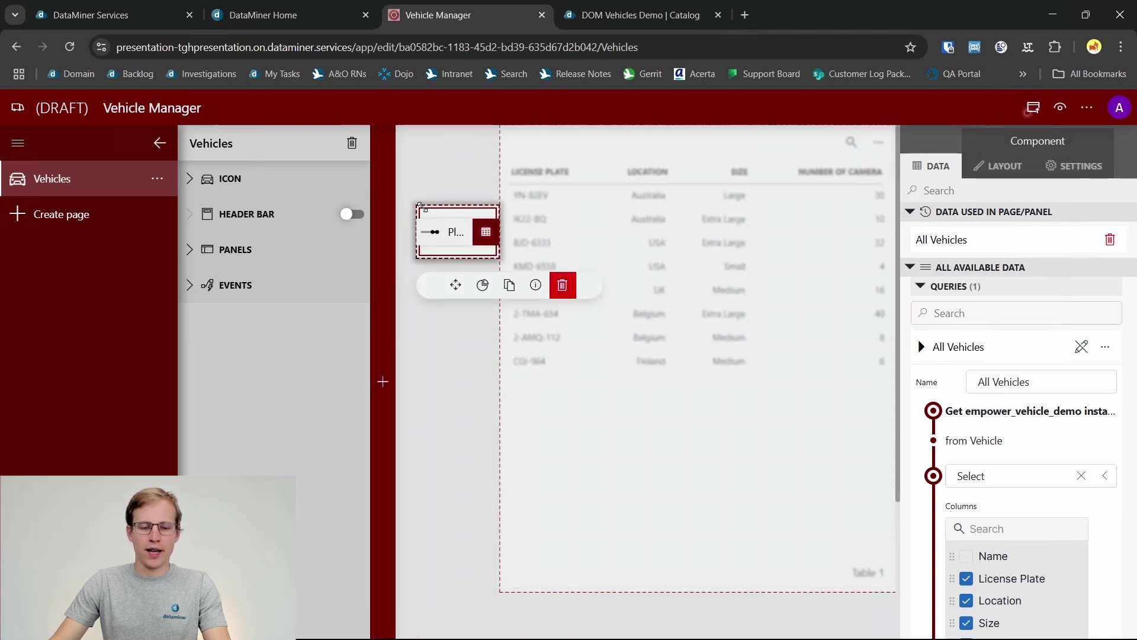
drag(467, 256, 462, 637)
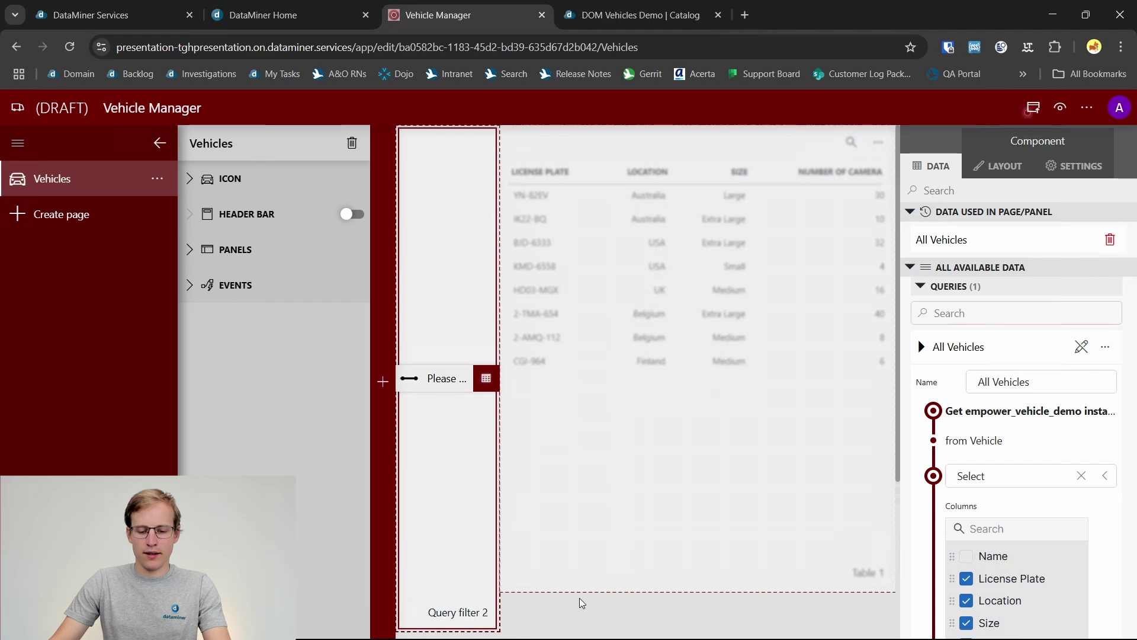
drag(590, 595, 586, 628)
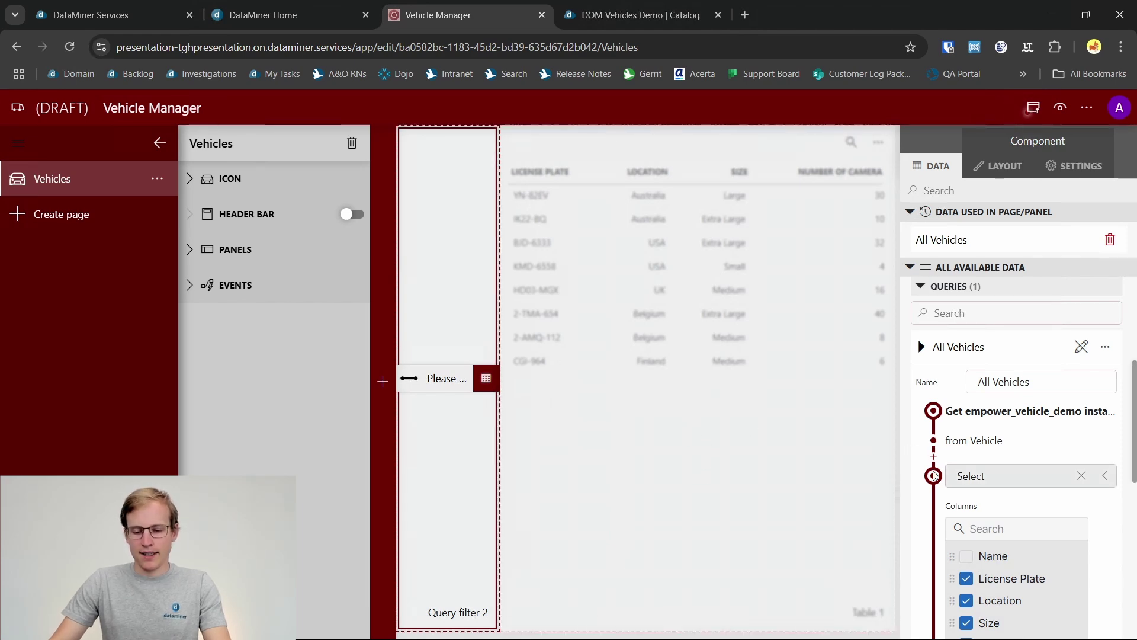
Step: Assign the All Vehicles query to the query filter component as its data
click(788, 427)
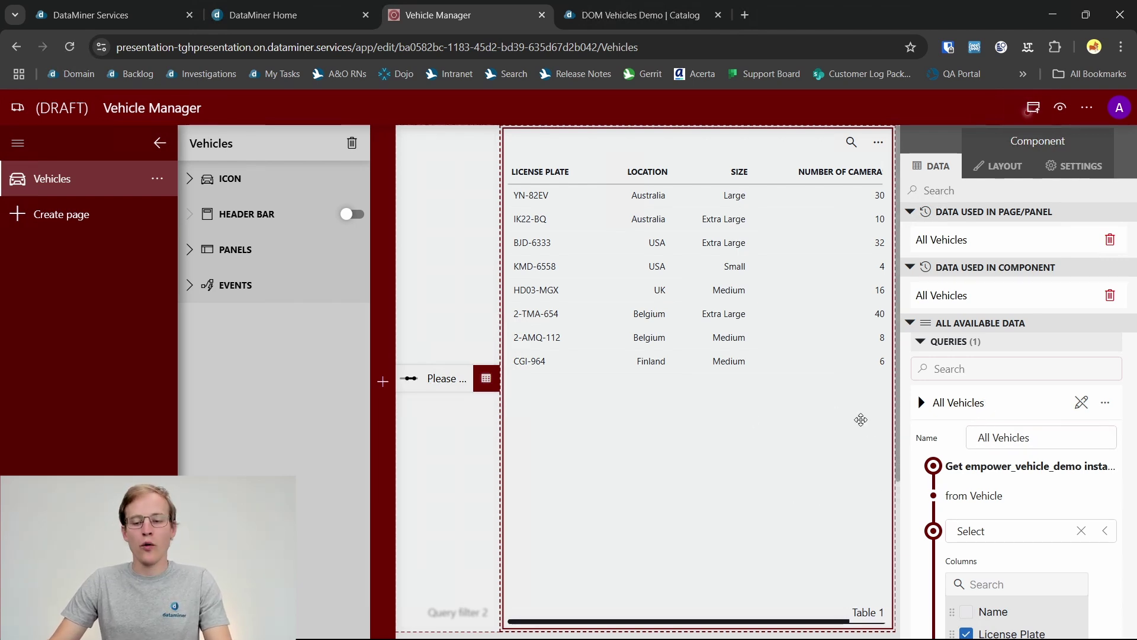
drag(976, 411, 453, 379)
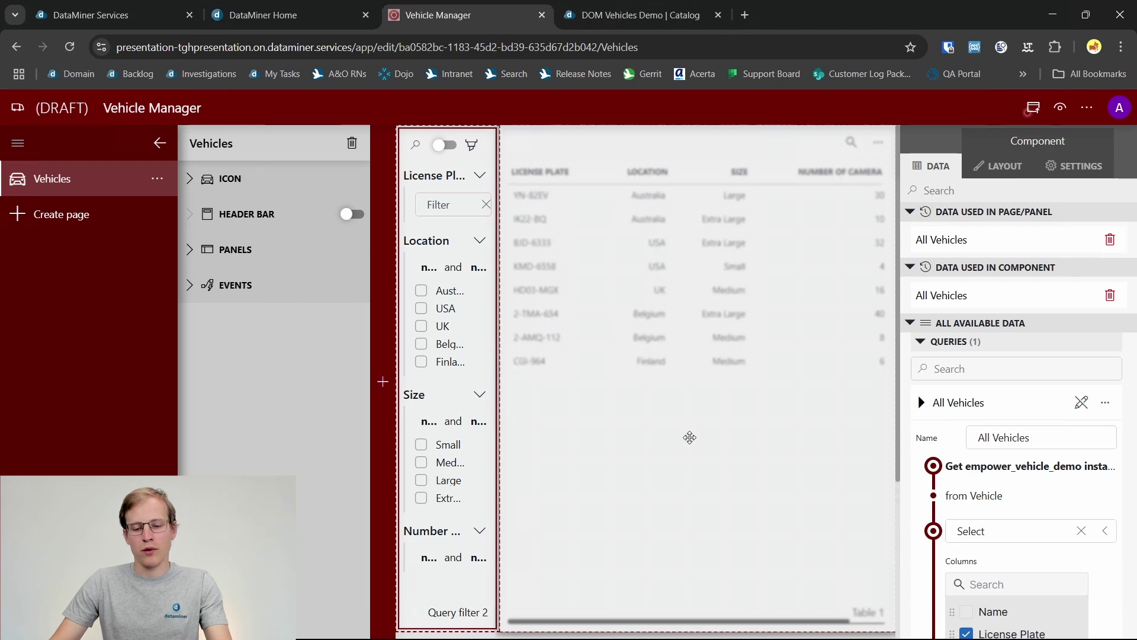
Step: Remove the All Vehicles query from the table's data
click(688, 436)
scroll(685, 421, down, 2)
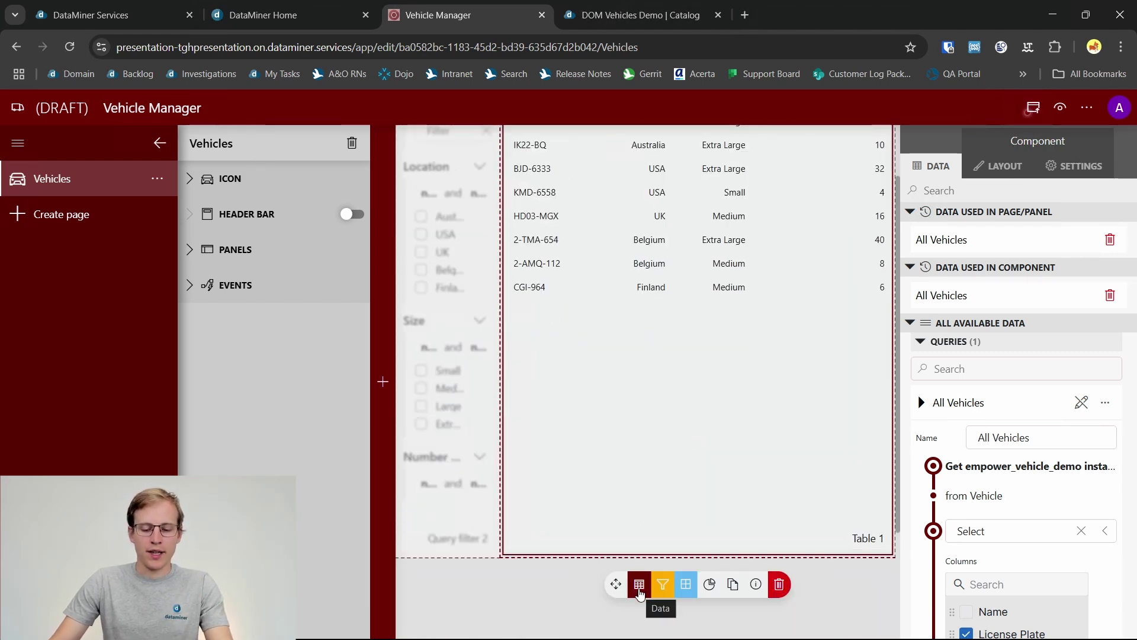
click(640, 591)
scroll(640, 592, down, 1)
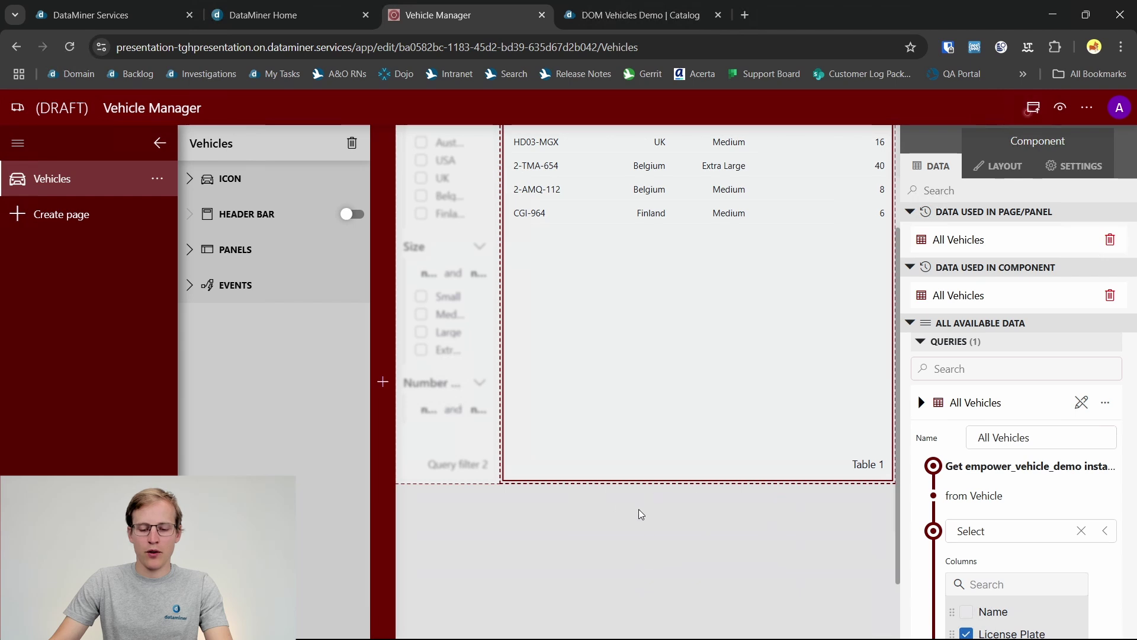
drag(640, 550, 697, 558)
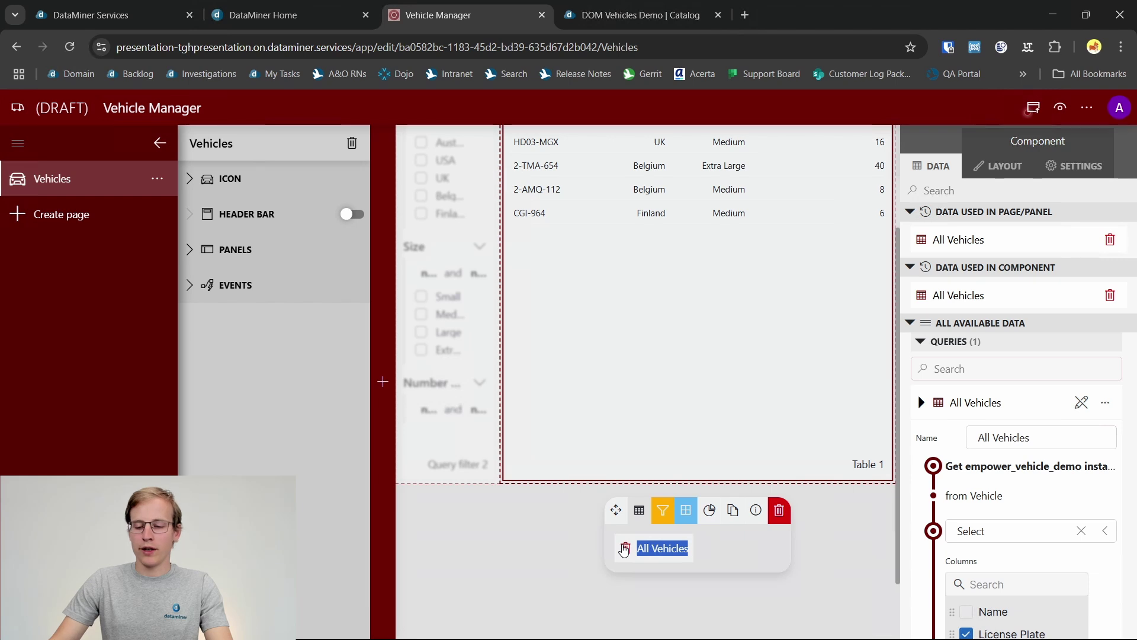
click(626, 551)
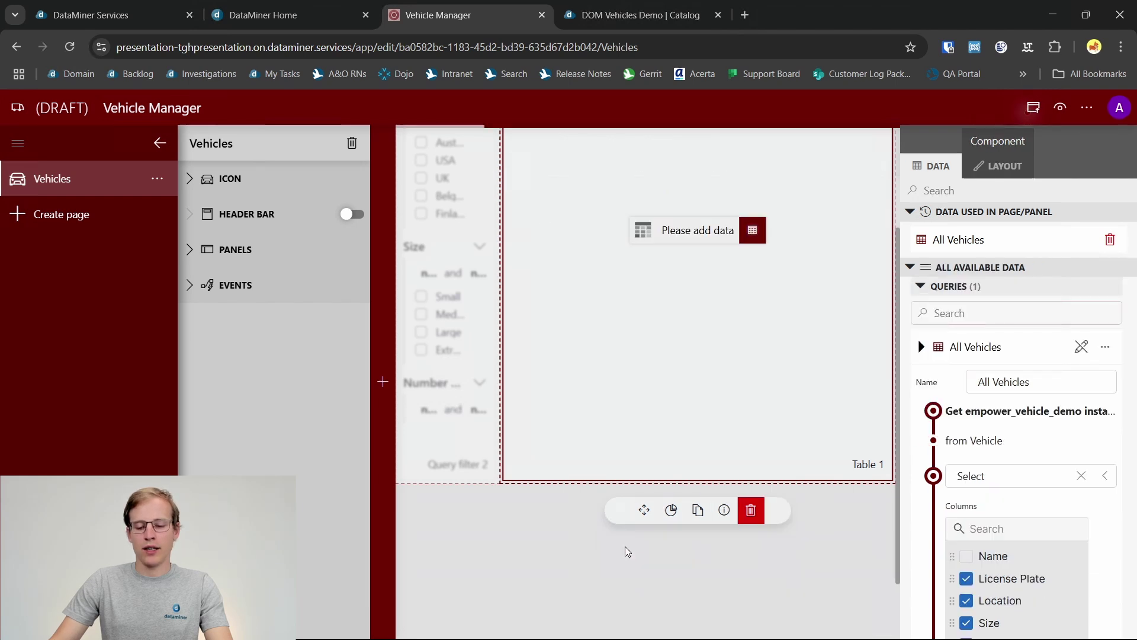
click(770, 560)
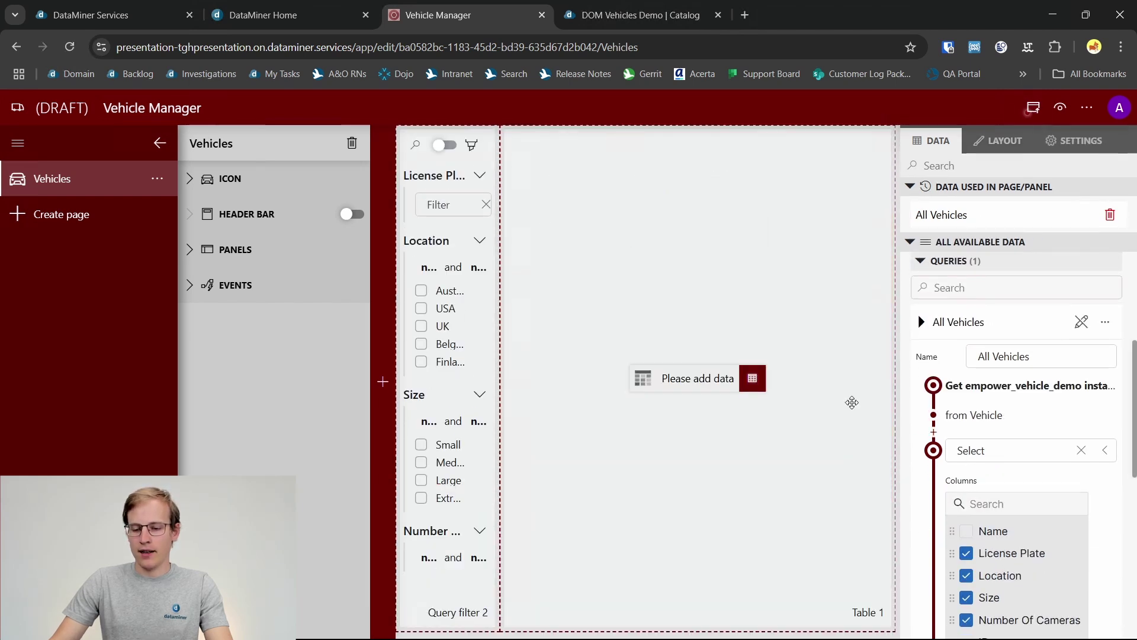
Step: Feed the table with the Queries data from Query filter 2's Filters output
click(752, 379)
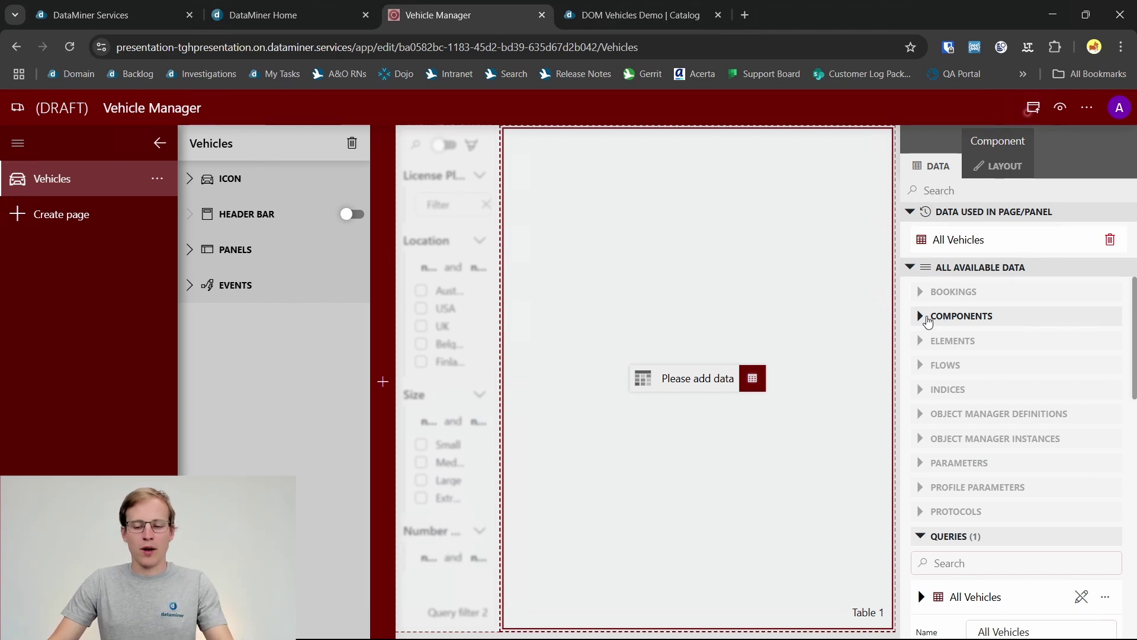
click(922, 316)
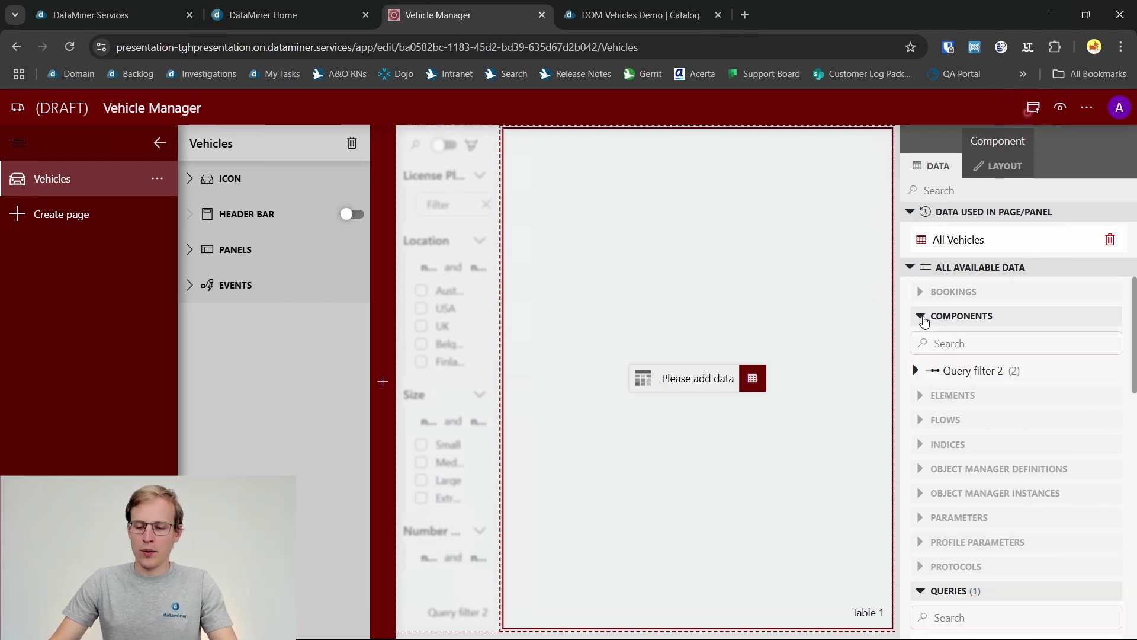
click(916, 371)
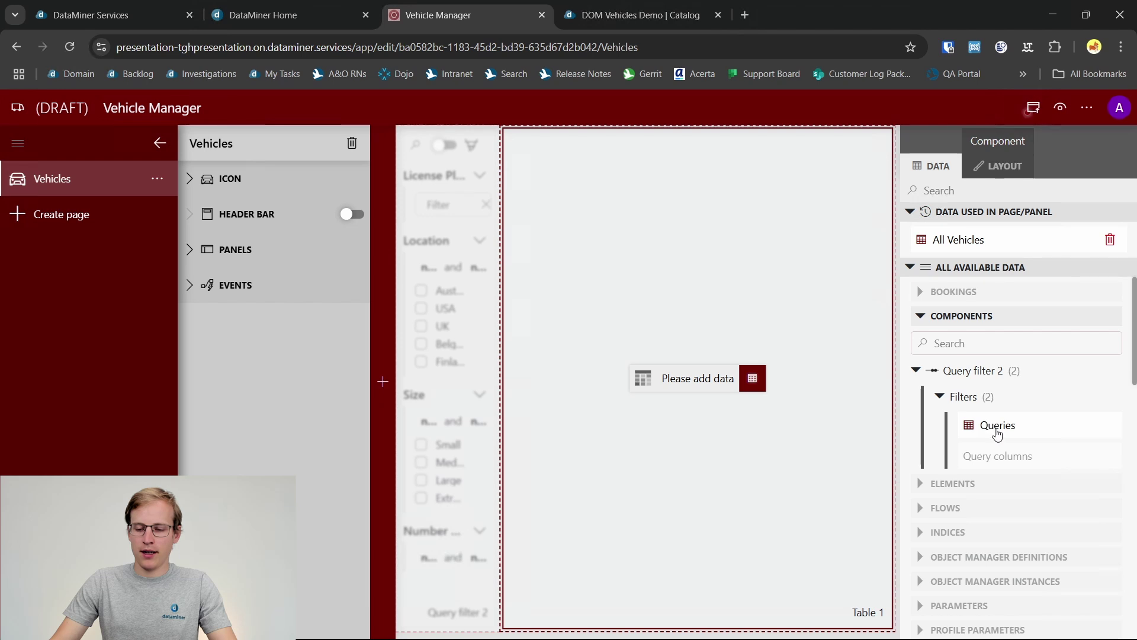
drag(997, 434, 697, 379)
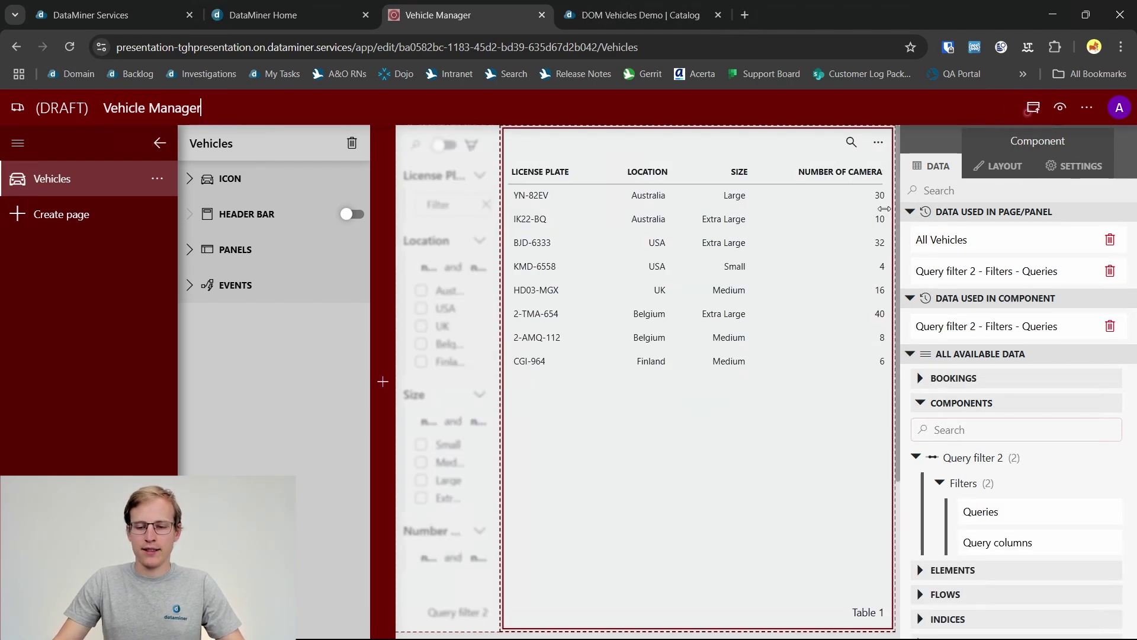
Step: Preview the app, test the Location filter by switching USA on and off, and return to editing
click(1060, 110)
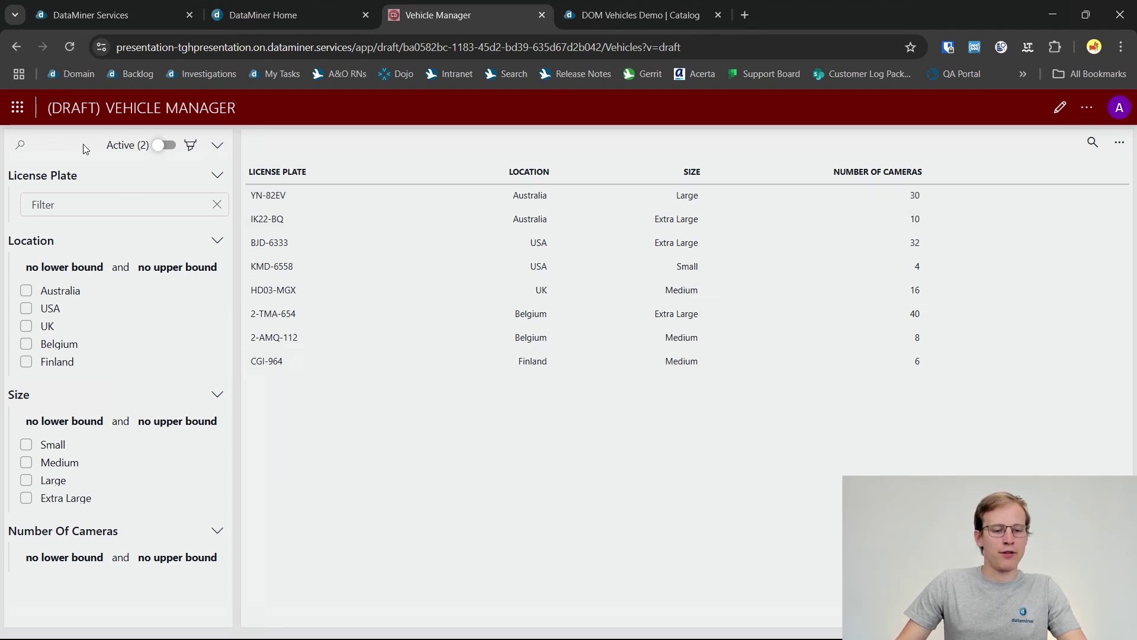
click(26, 308)
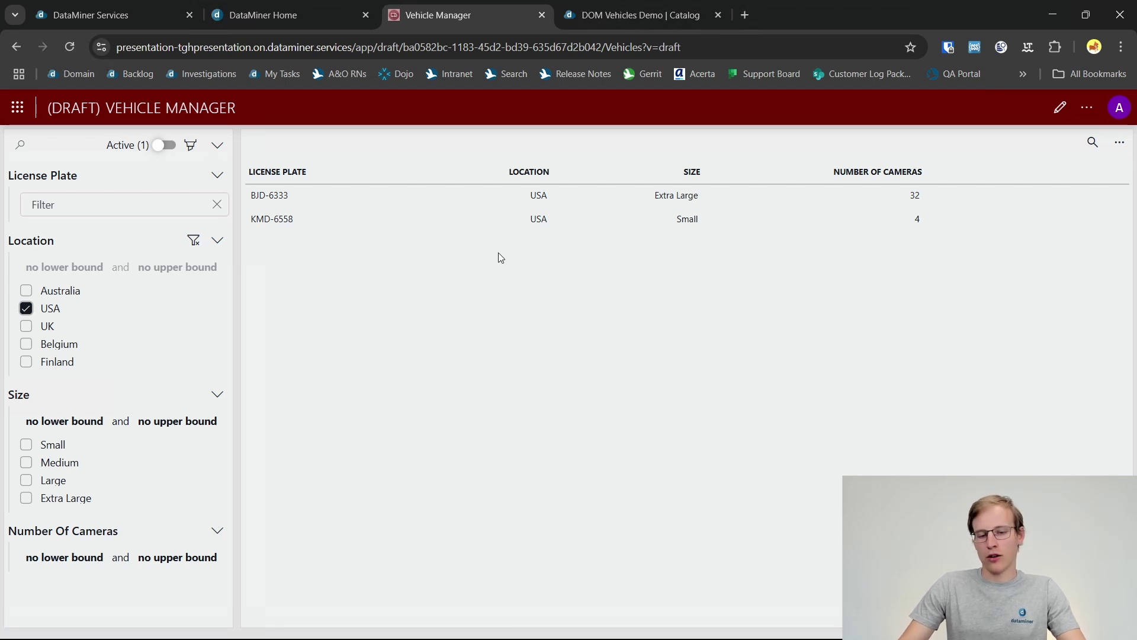
click(29, 308)
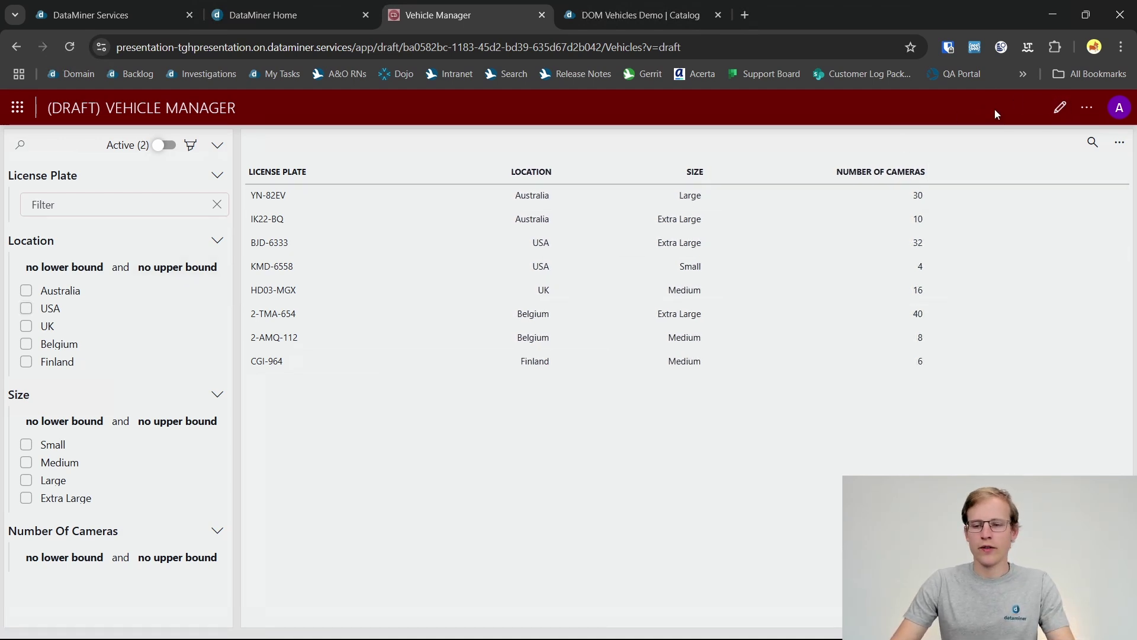
click(1059, 107)
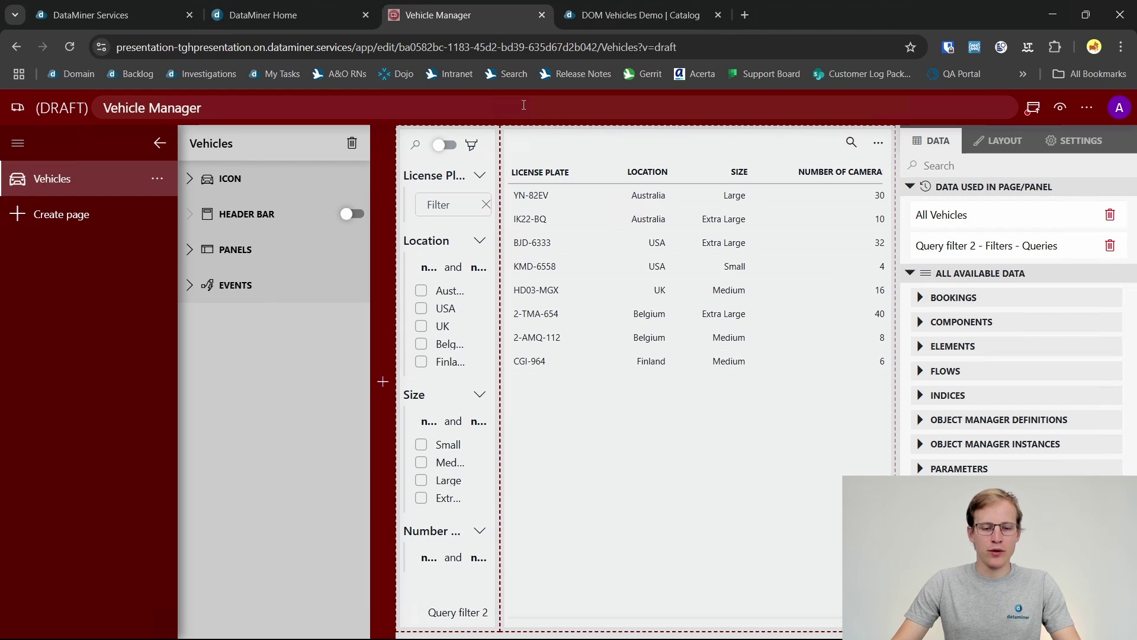
click(385, 209)
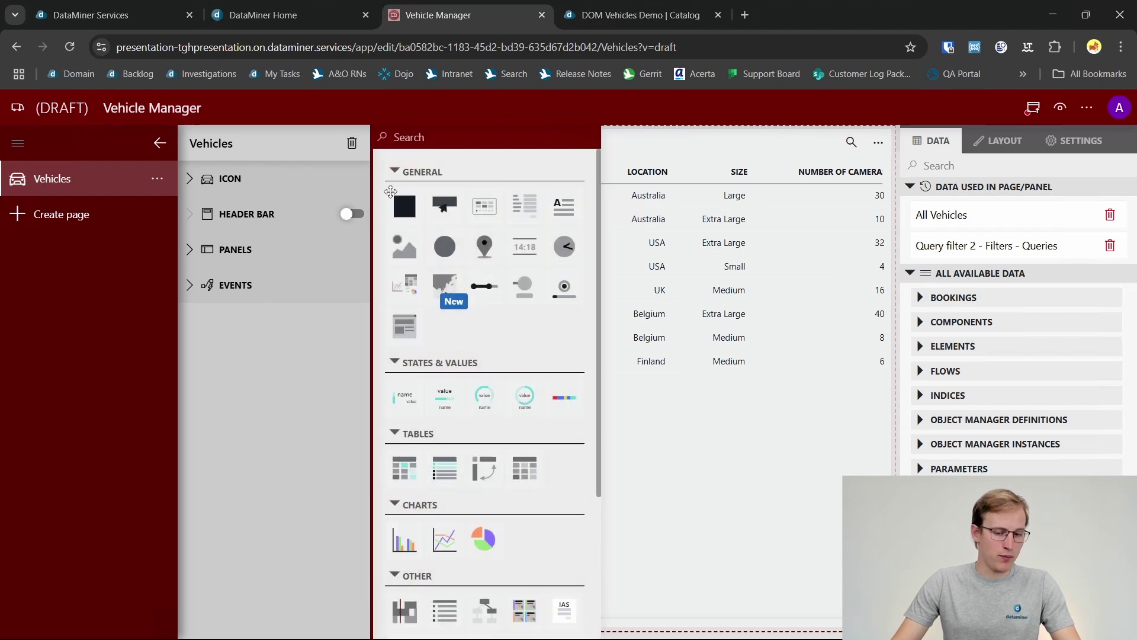
click(436, 146)
text(button)
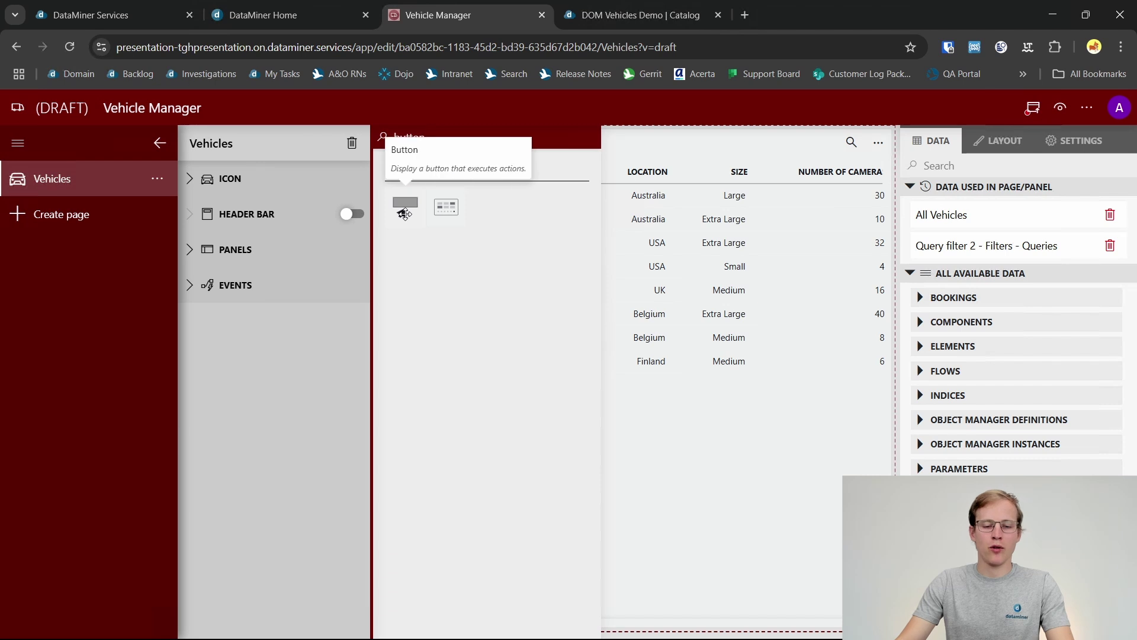
click(605, 354)
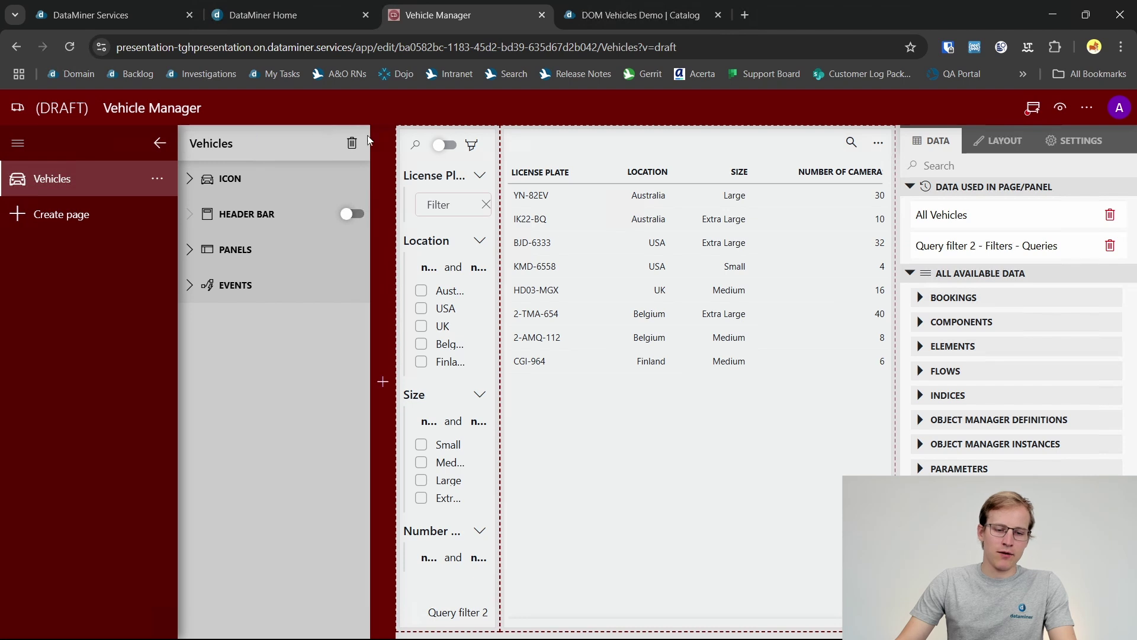
Step: Enable the Vehicles page's header bar and add a button labelled ADD VEHICLE to it
click(351, 214)
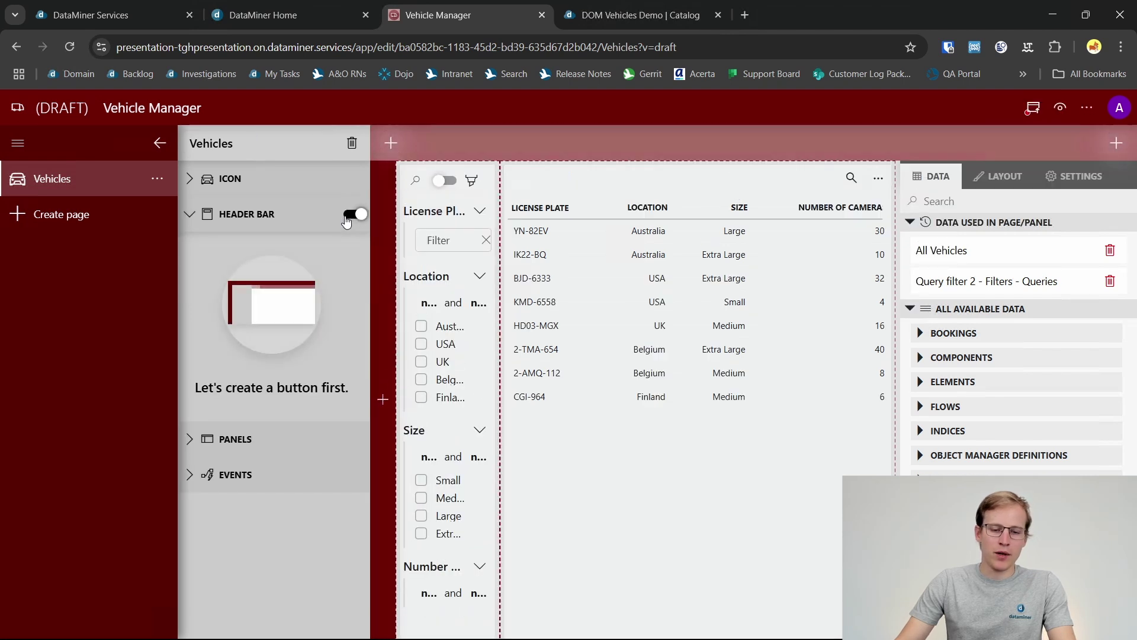
click(405, 142)
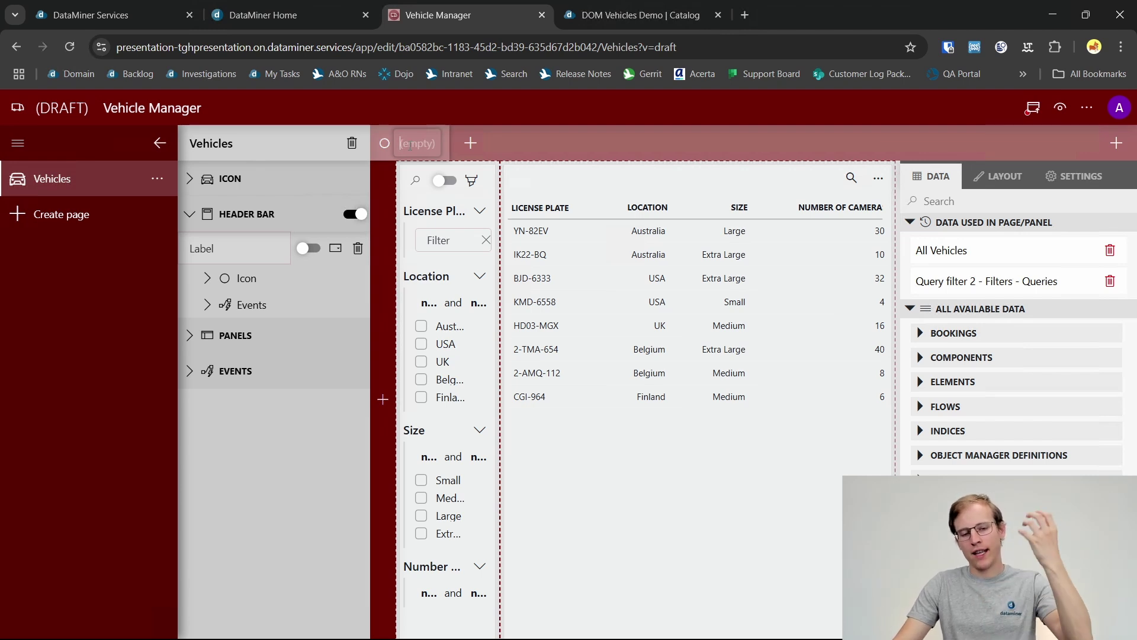
text(A)
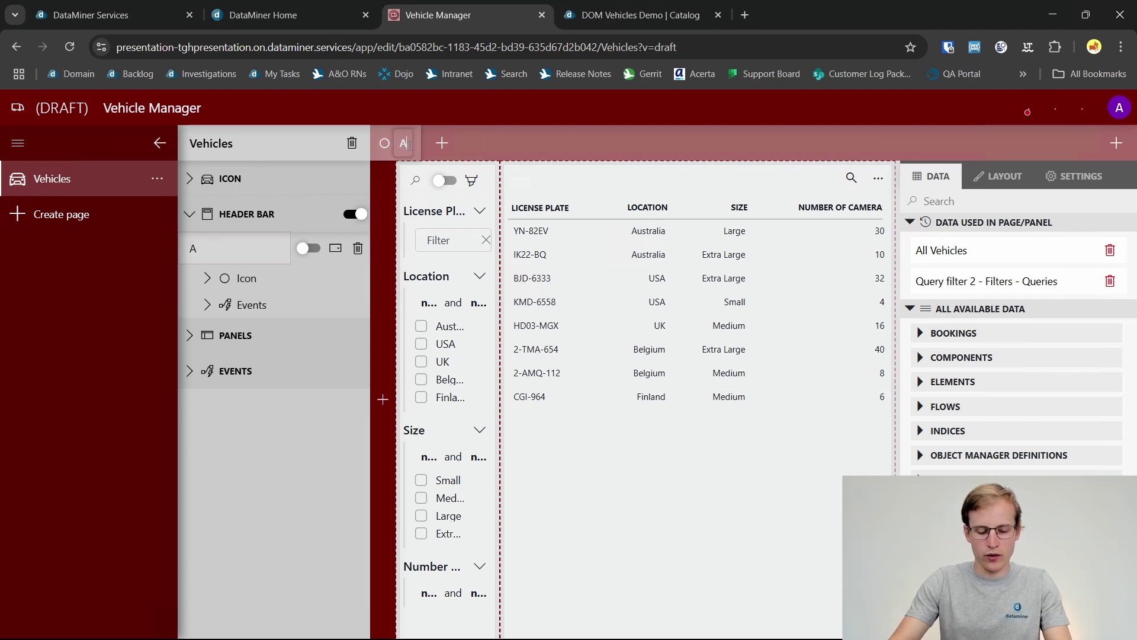
text(DD V)
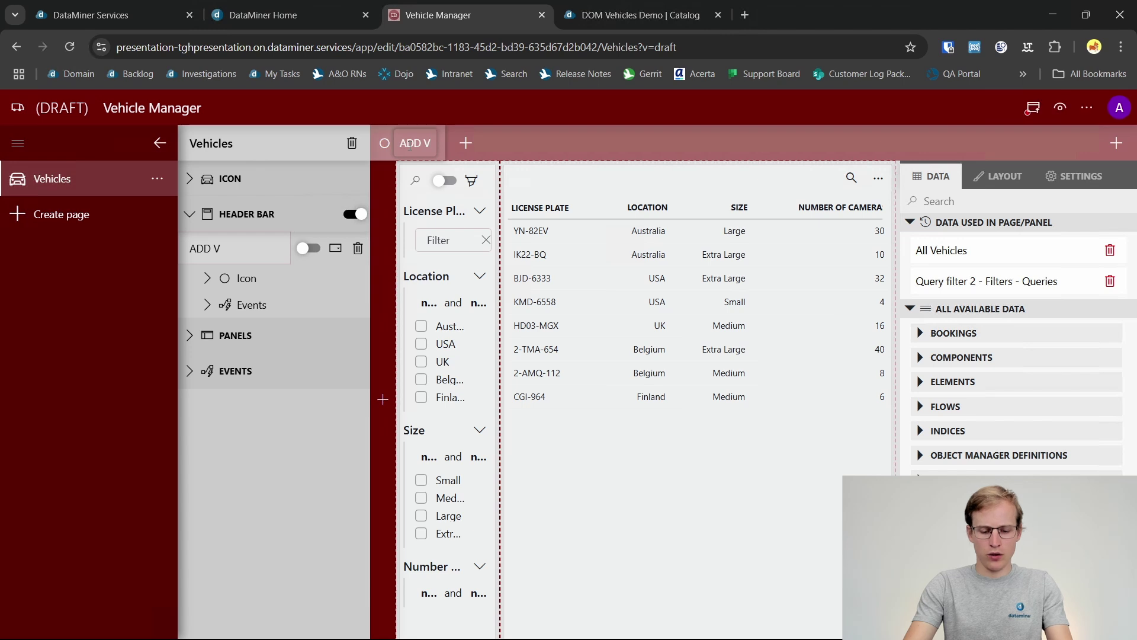
text(EHICLE)
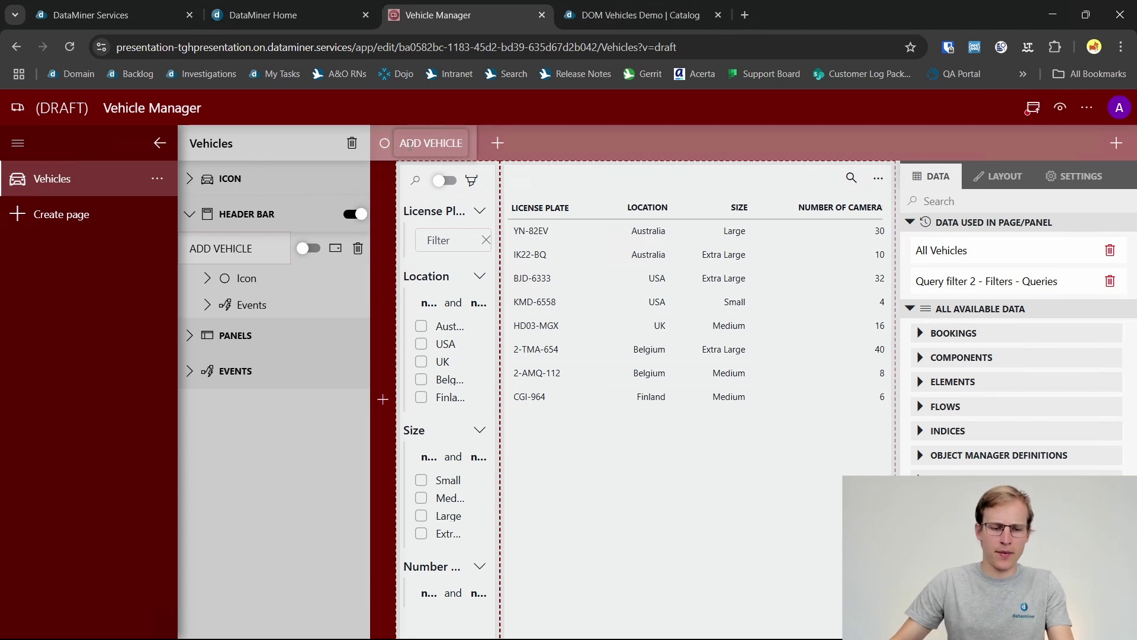
Step: Search the icons for plus and give the ADD VEHICLE button the circled plus icon
click(208, 278)
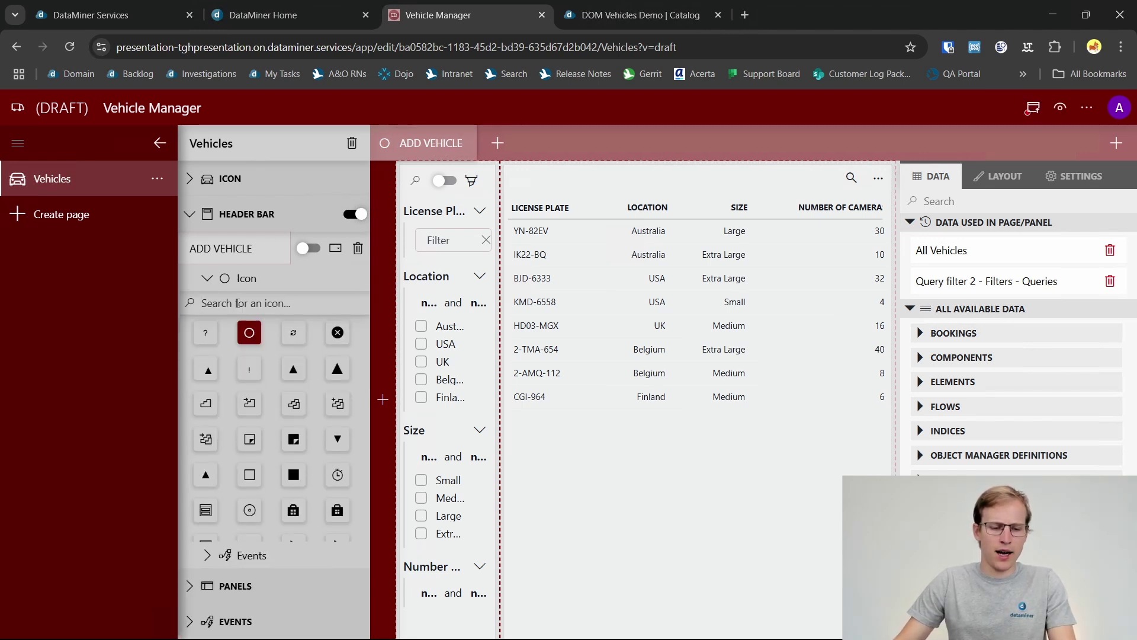
text(plus)
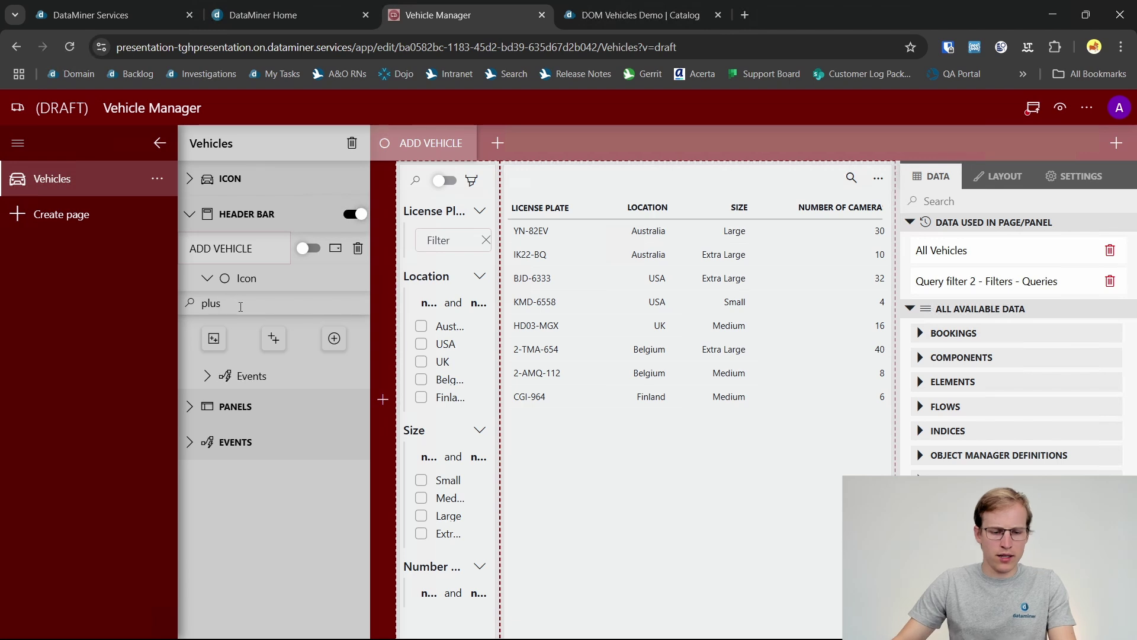
click(328, 336)
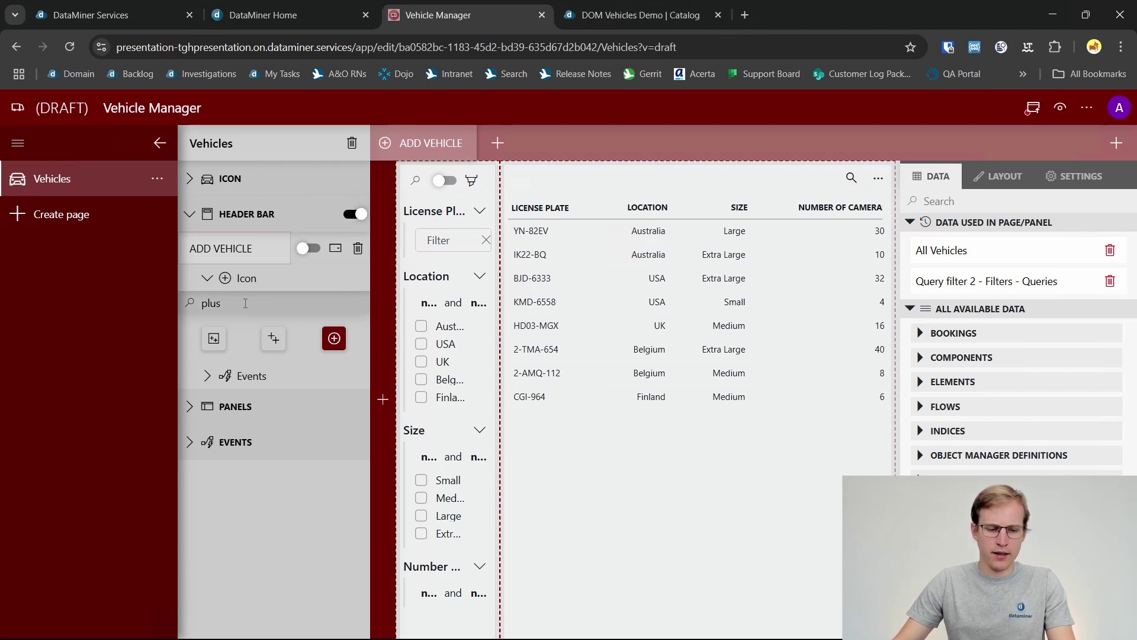
Step: Add a second header bar button labelled REFRESH and give it the circular arrow refresh icon
click(497, 143)
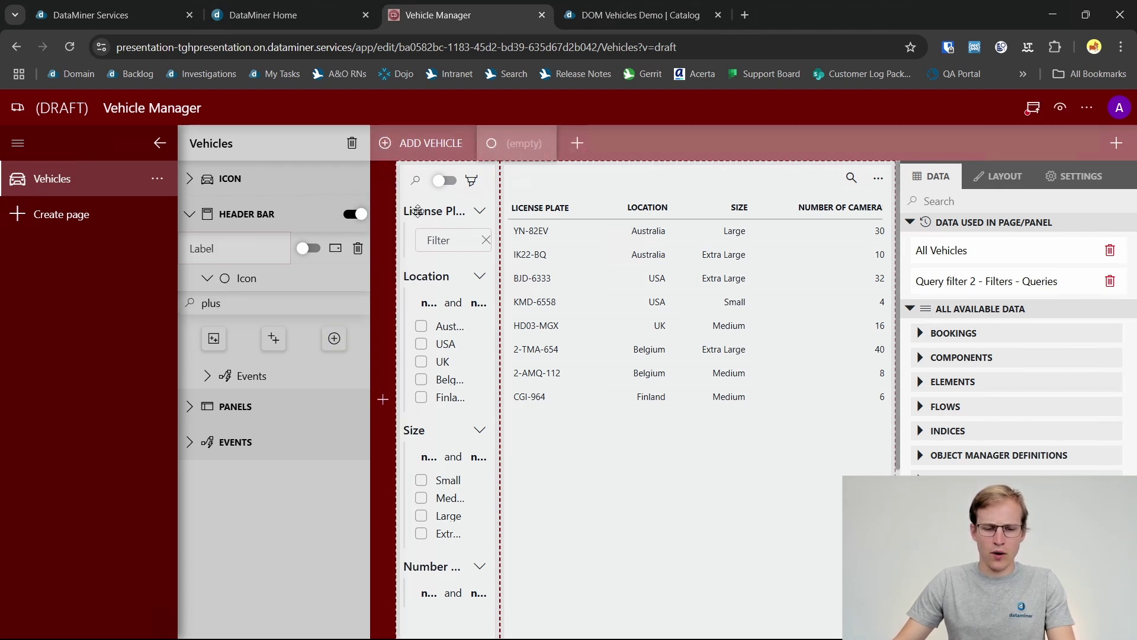
click(253, 246)
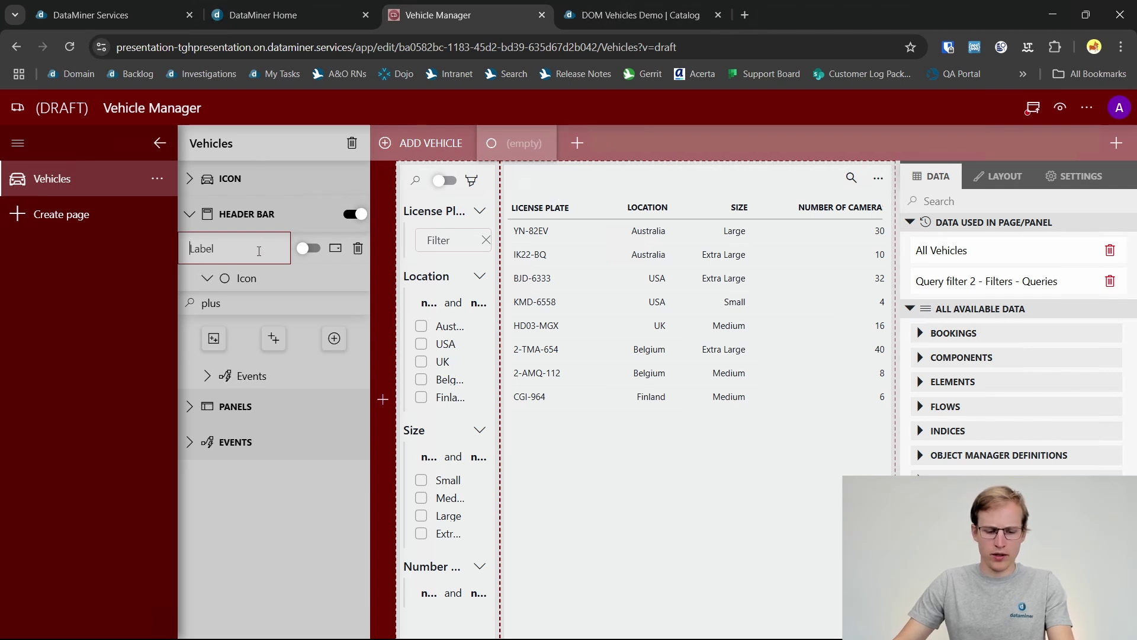
text(REFRE)
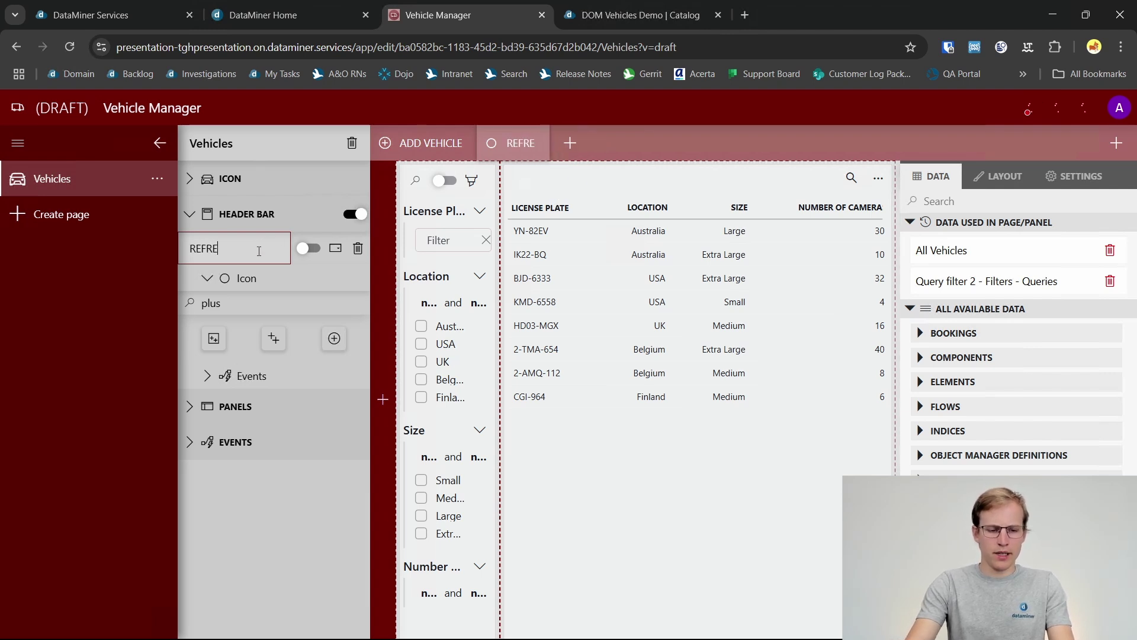
text(SH)
click(286, 304)
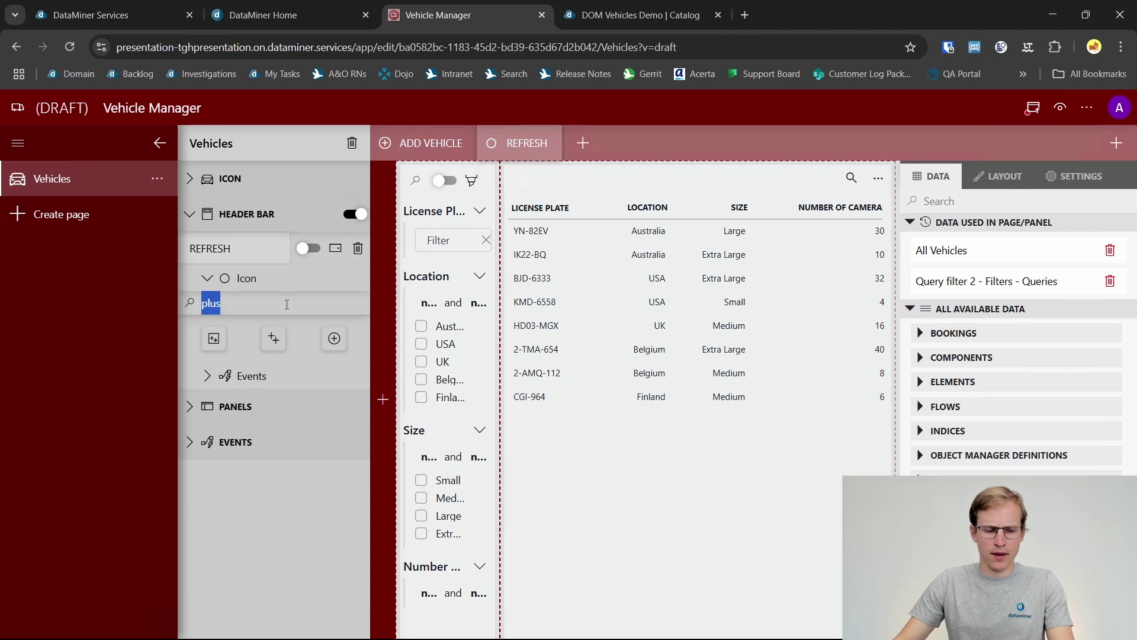
text(refre)
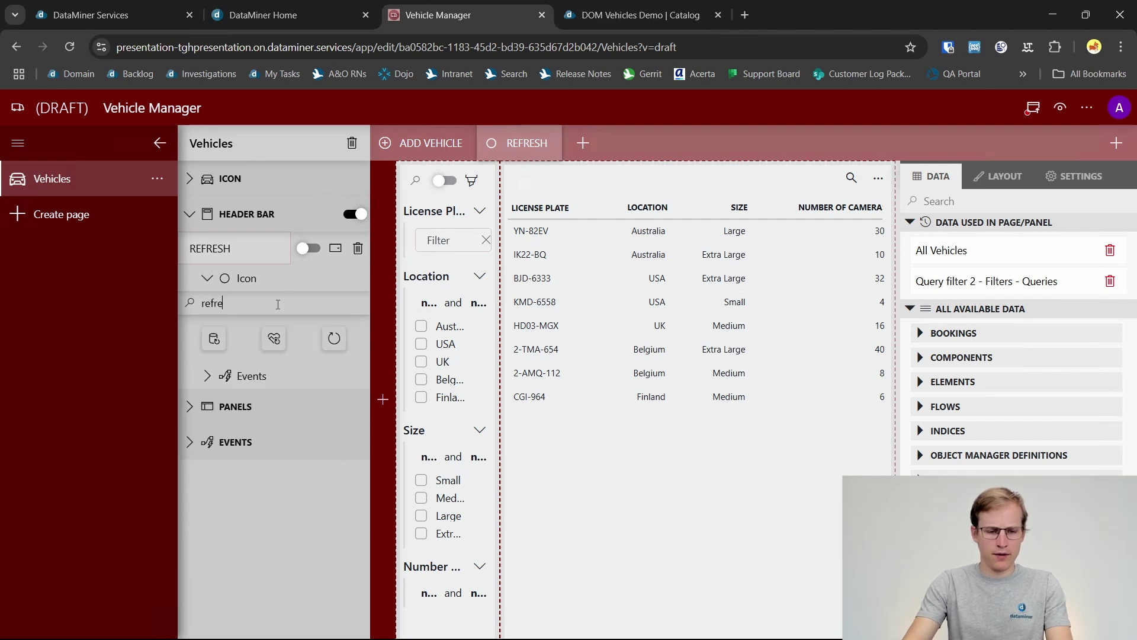
click(334, 337)
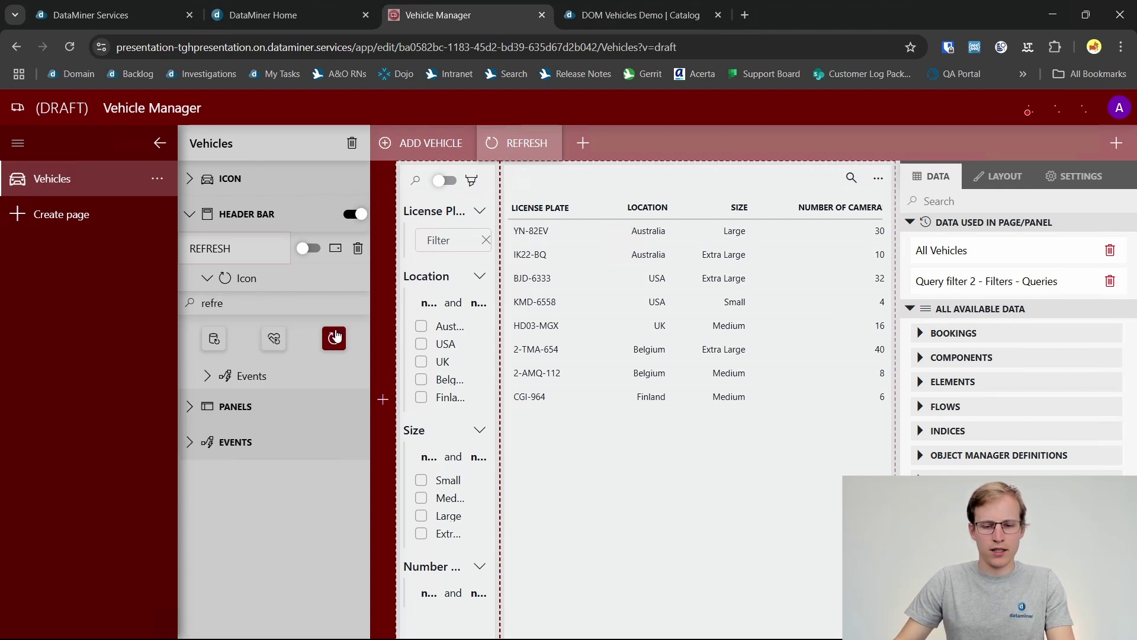
click(390, 264)
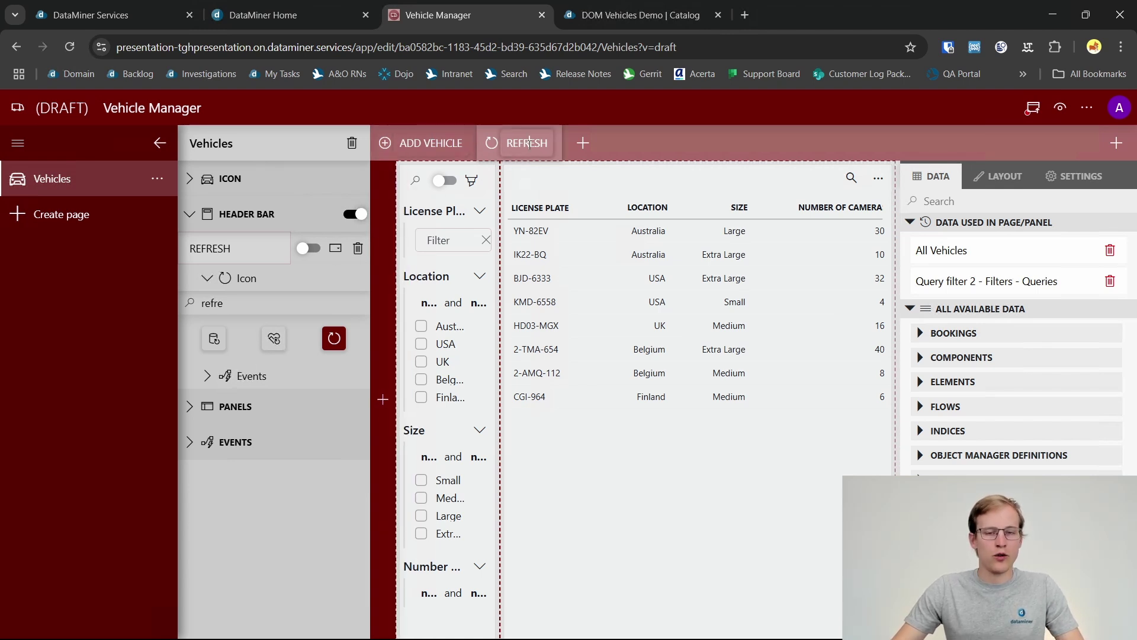
Step: Configure the REFRESH button's on-click event to execute the component action Fetch the data on Table 1
click(207, 384)
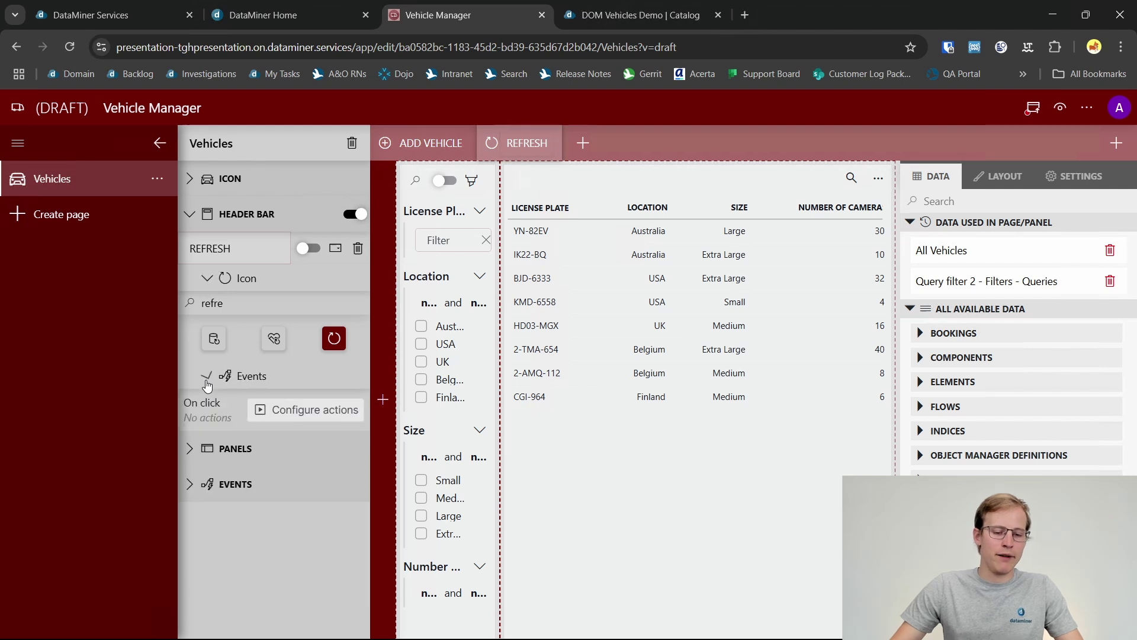
click(276, 410)
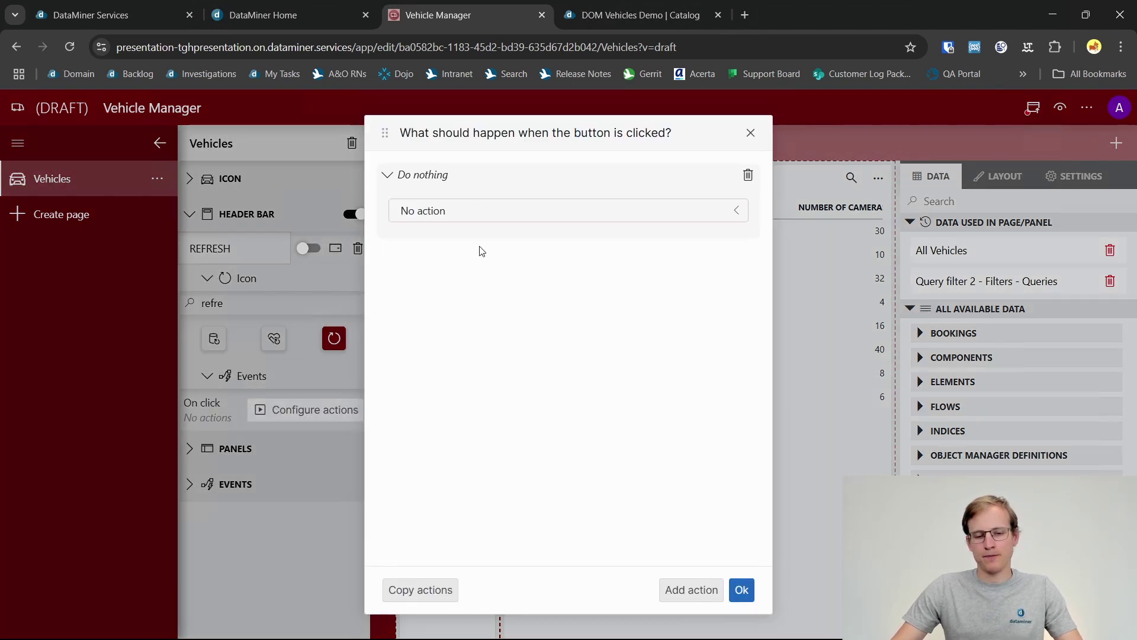
click(479, 207)
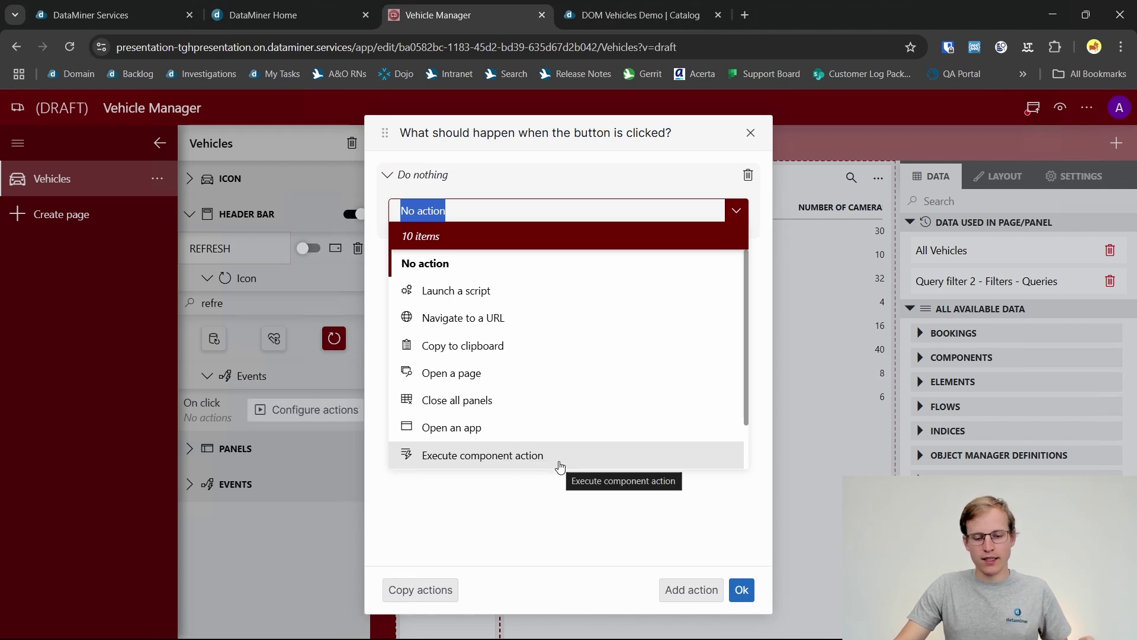
click(559, 465)
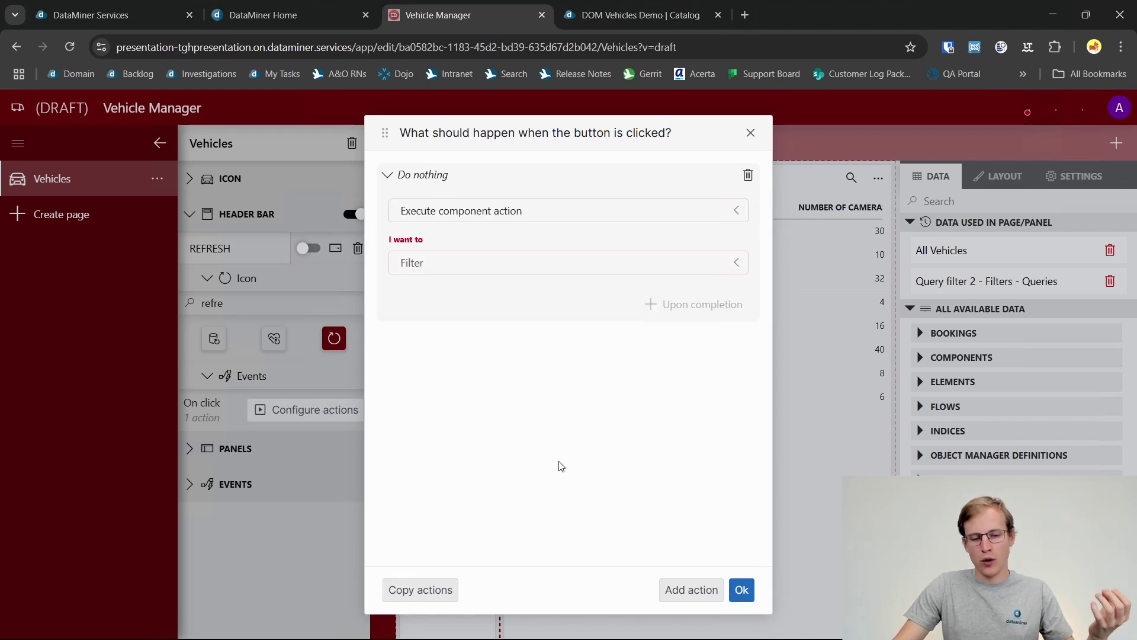
click(469, 265)
click(459, 371)
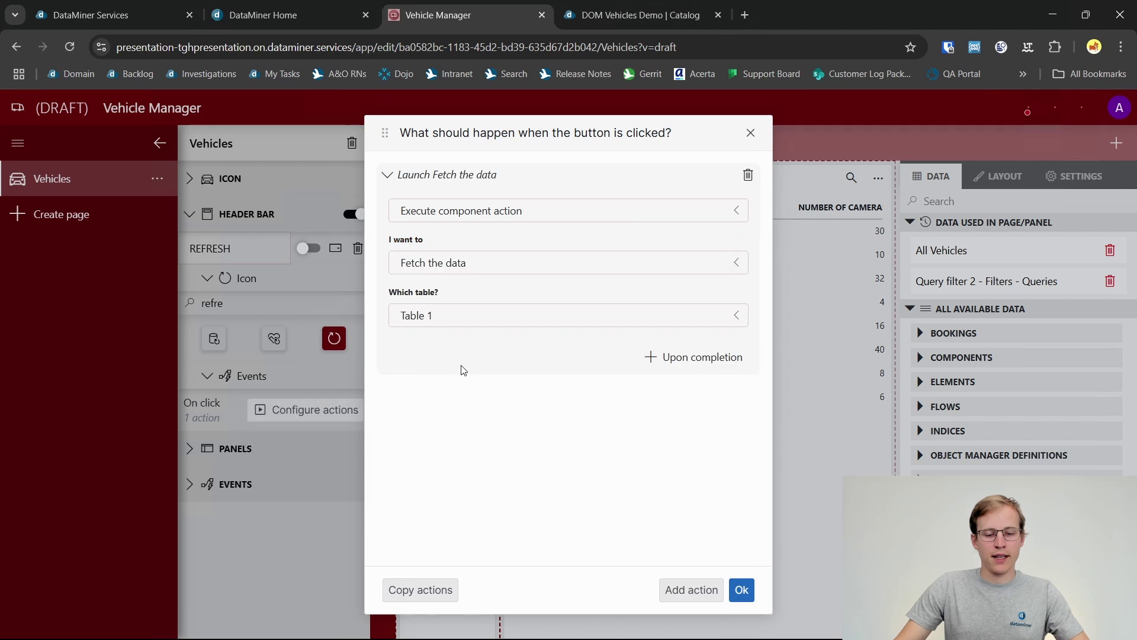
click(472, 312)
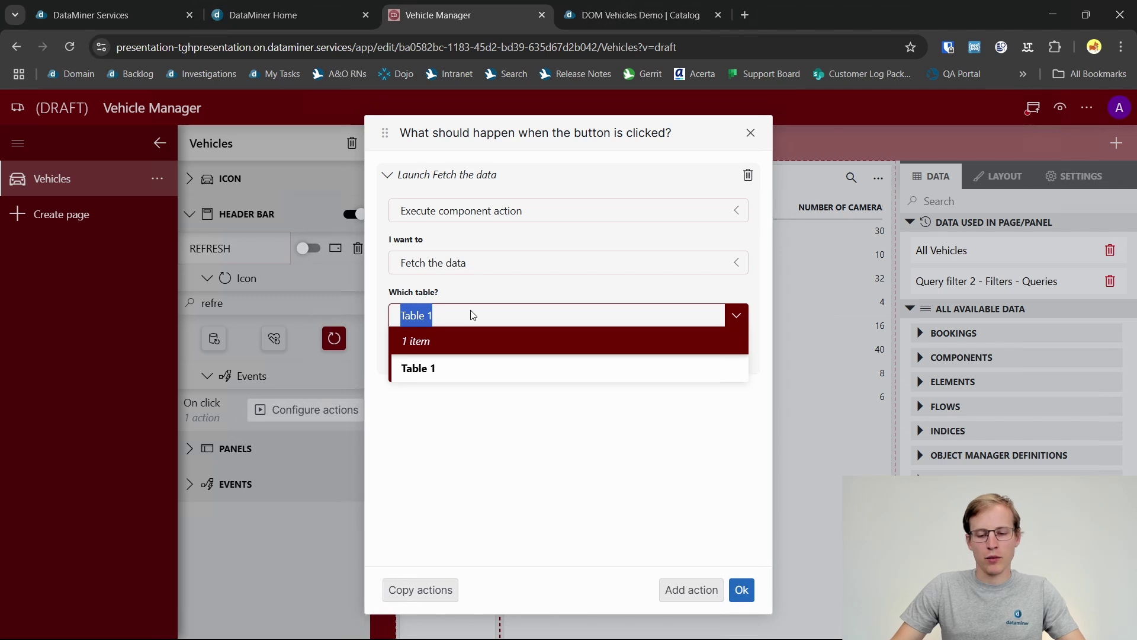
click(479, 365)
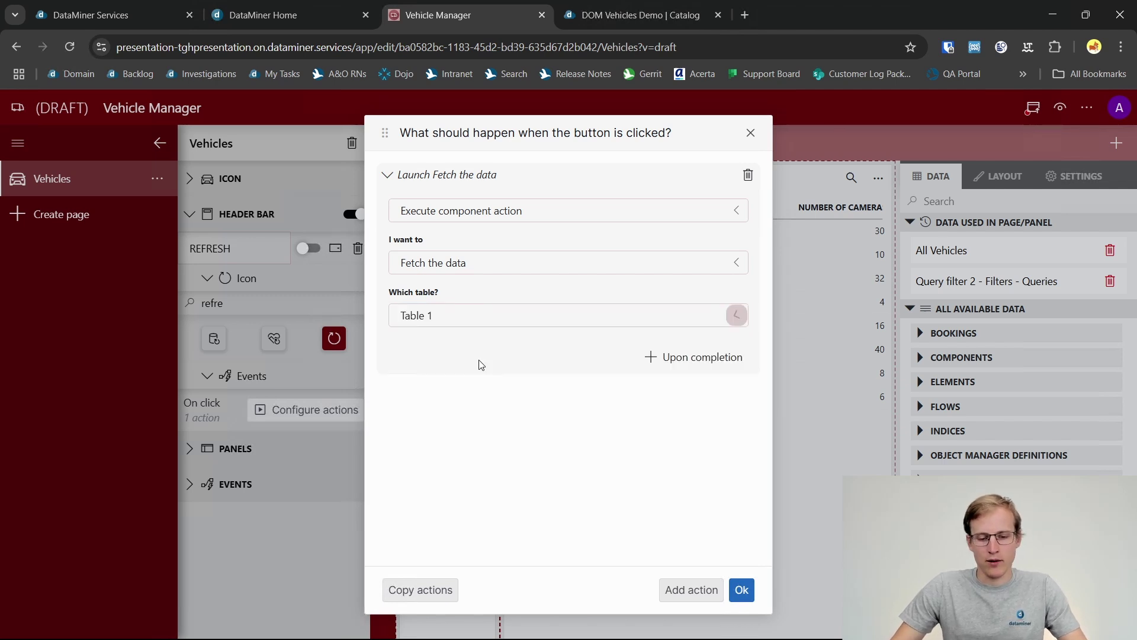
click(742, 590)
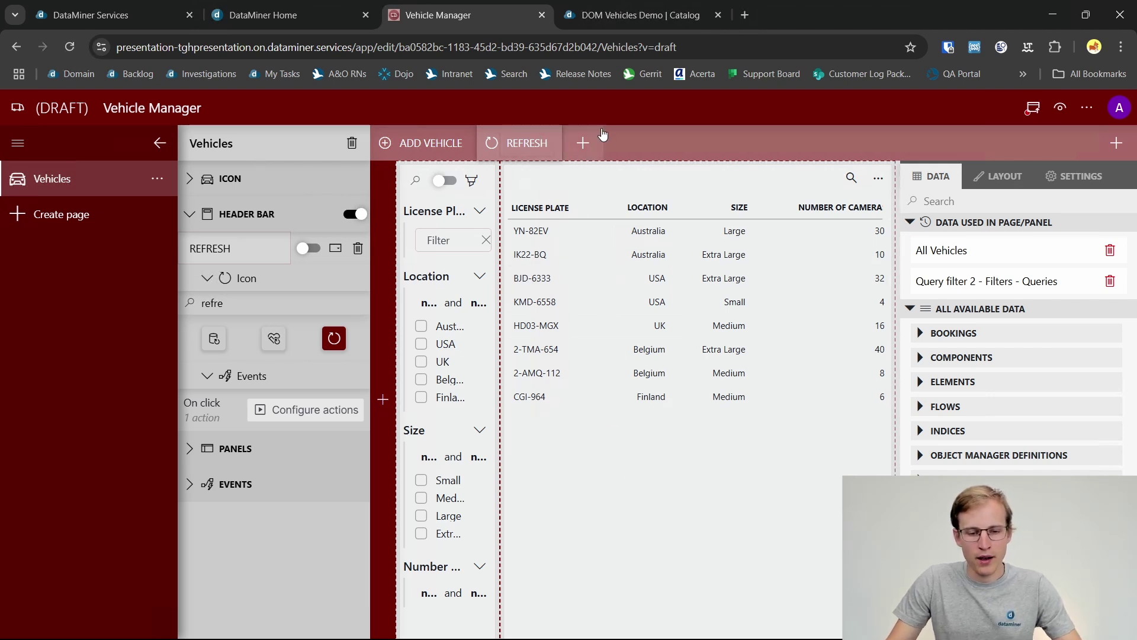
Step: Create a new panel for the Vehicles page and name it Add vehicle panel
click(418, 143)
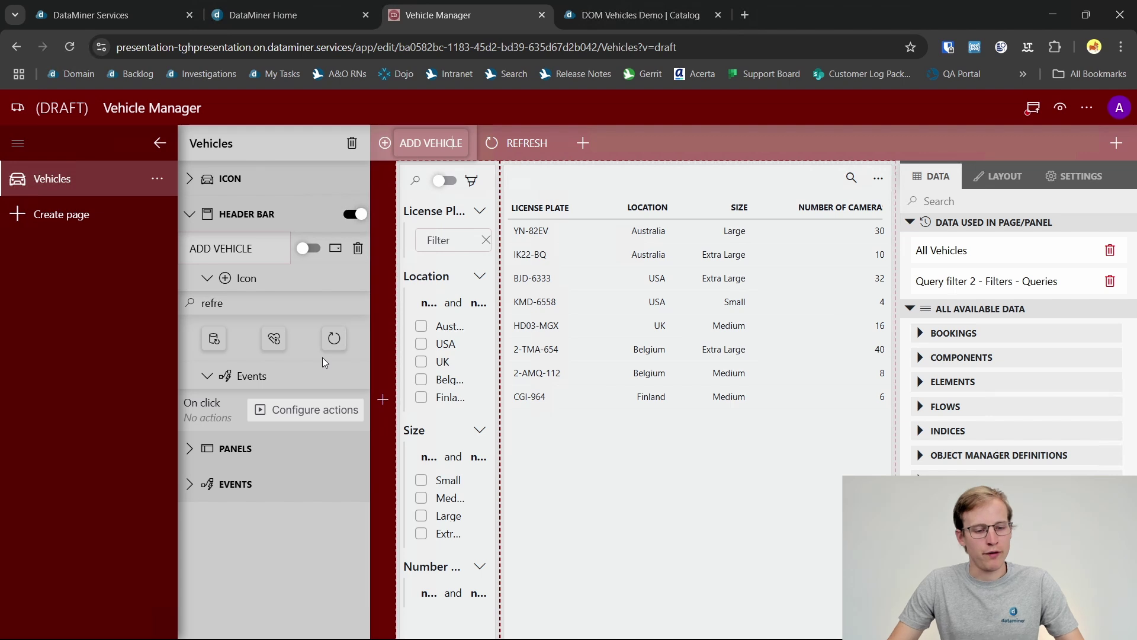
click(191, 214)
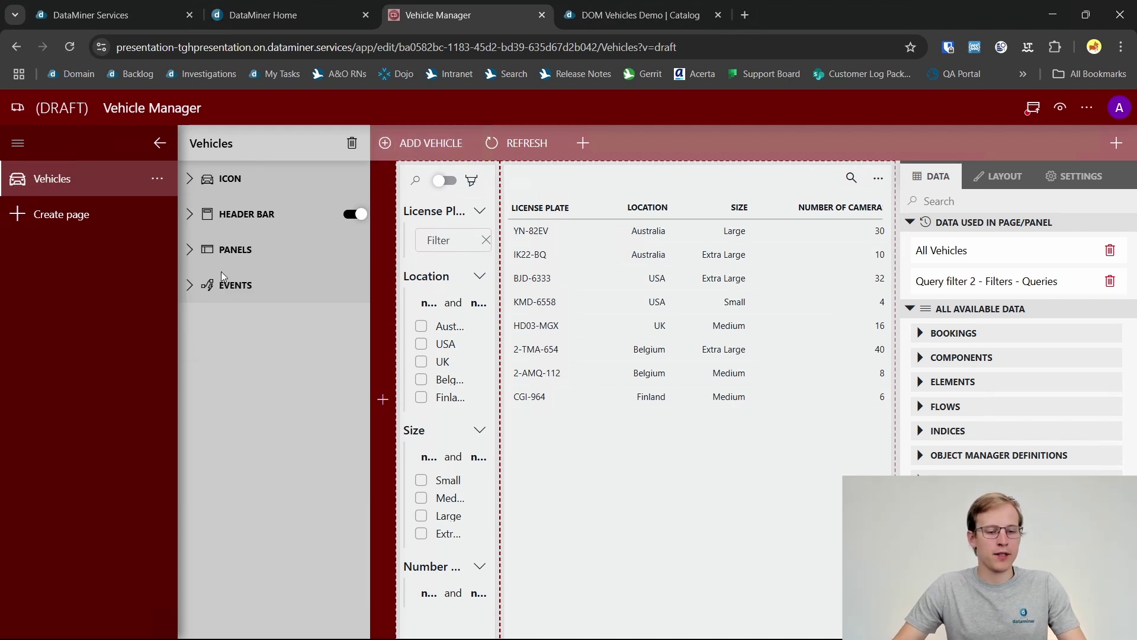
click(254, 250)
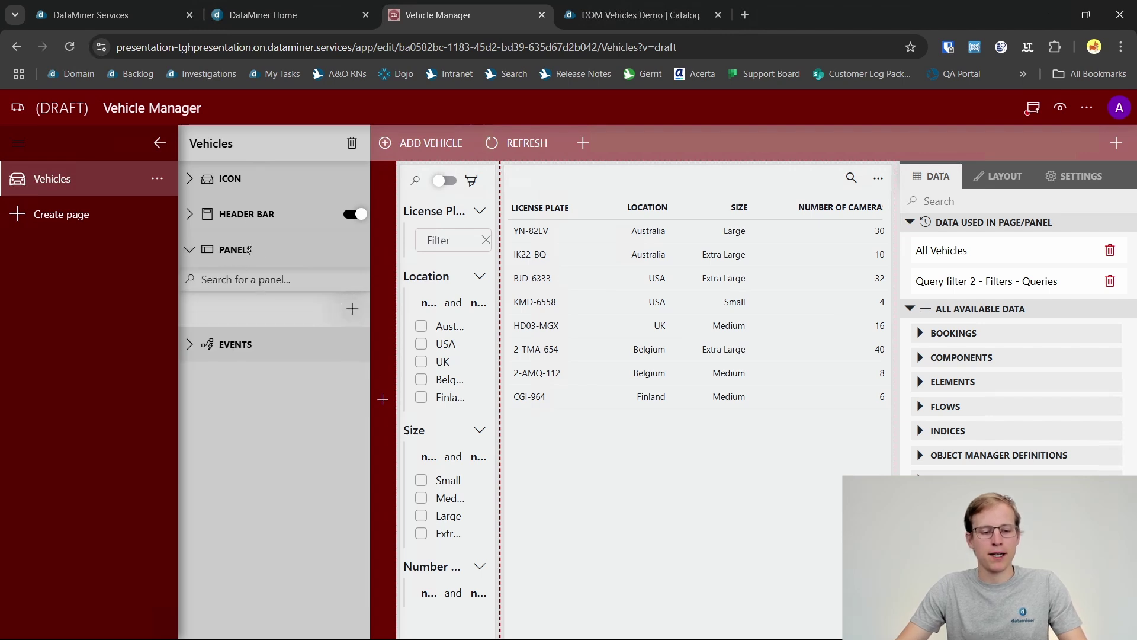
click(352, 308)
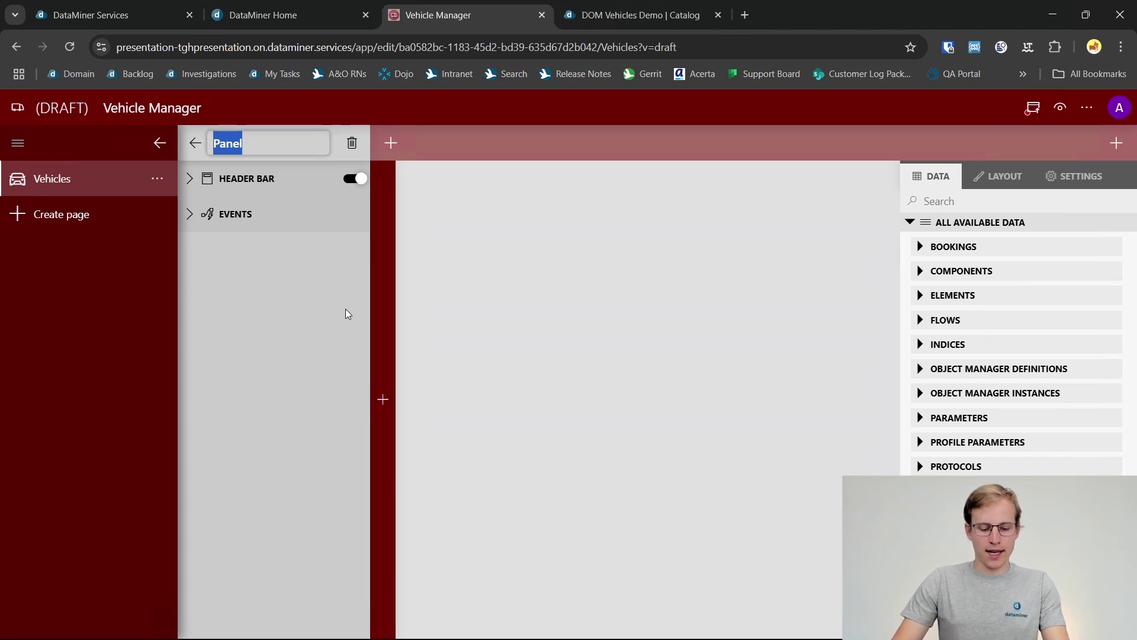
text(Add v)
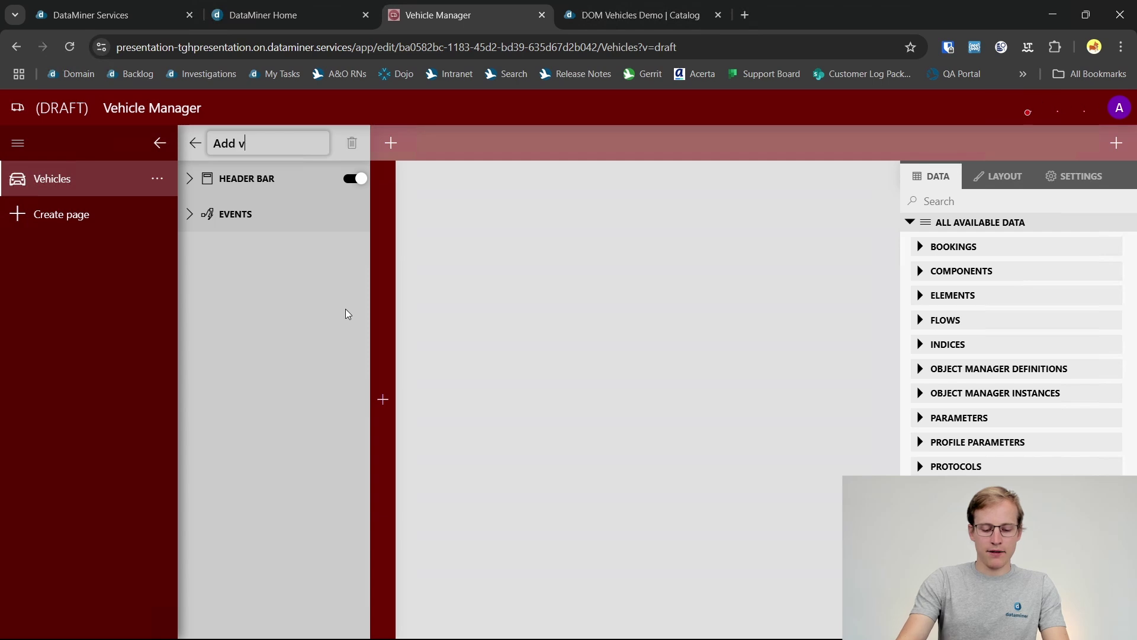
text(ehicle pa)
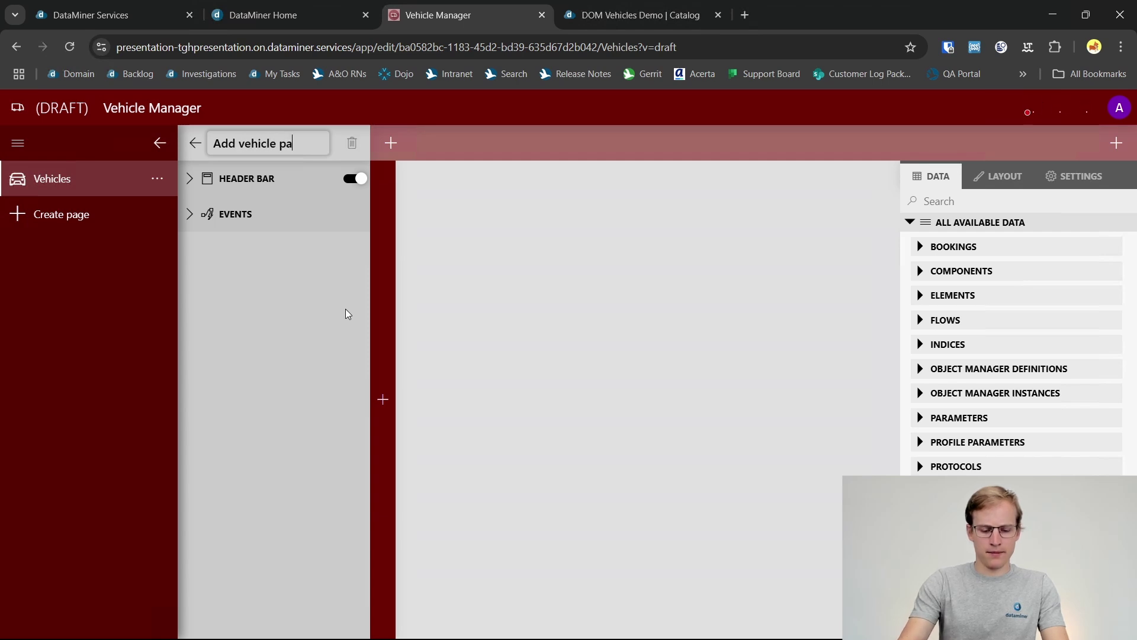
text(nel)
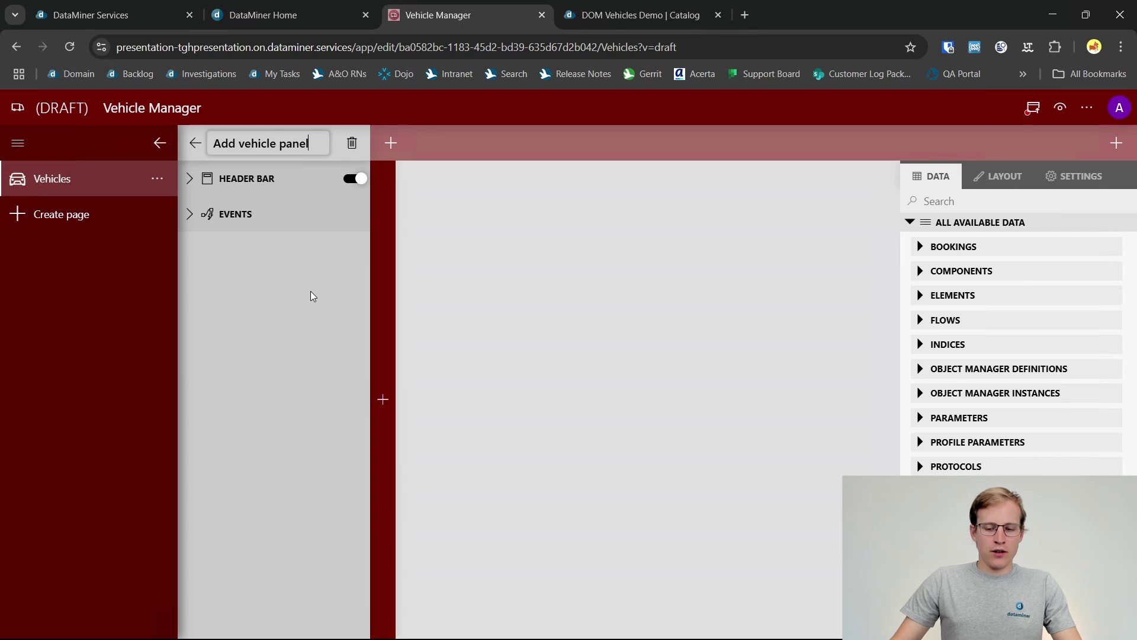
Step: Add a Form component to the Add vehicle panel and enlarge it to fill the panel's visible area
click(383, 399)
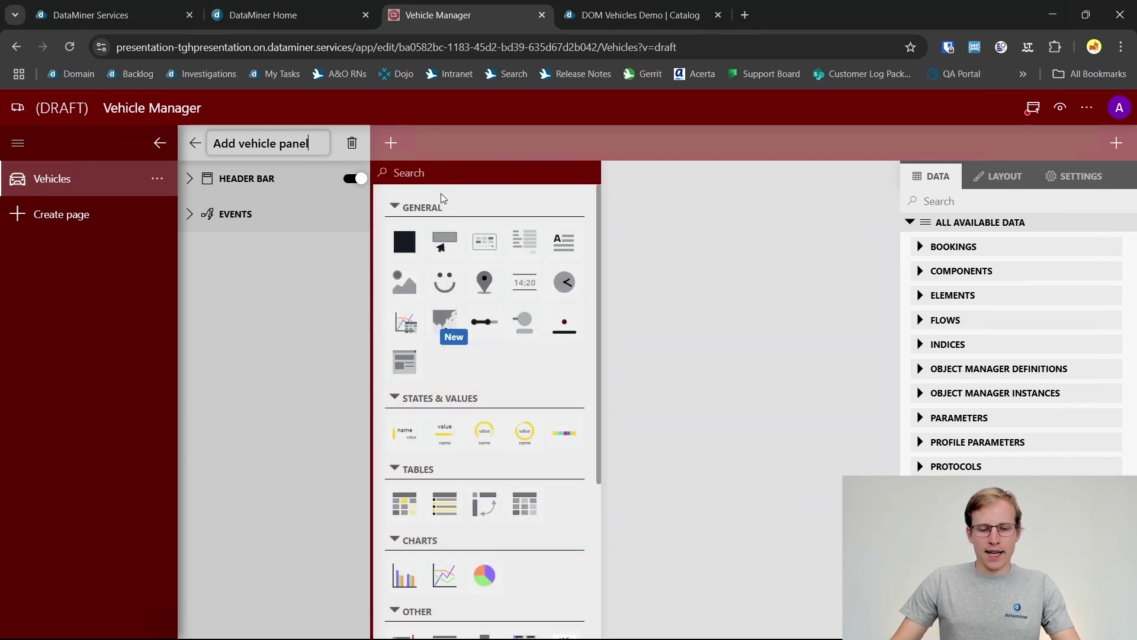
text(form)
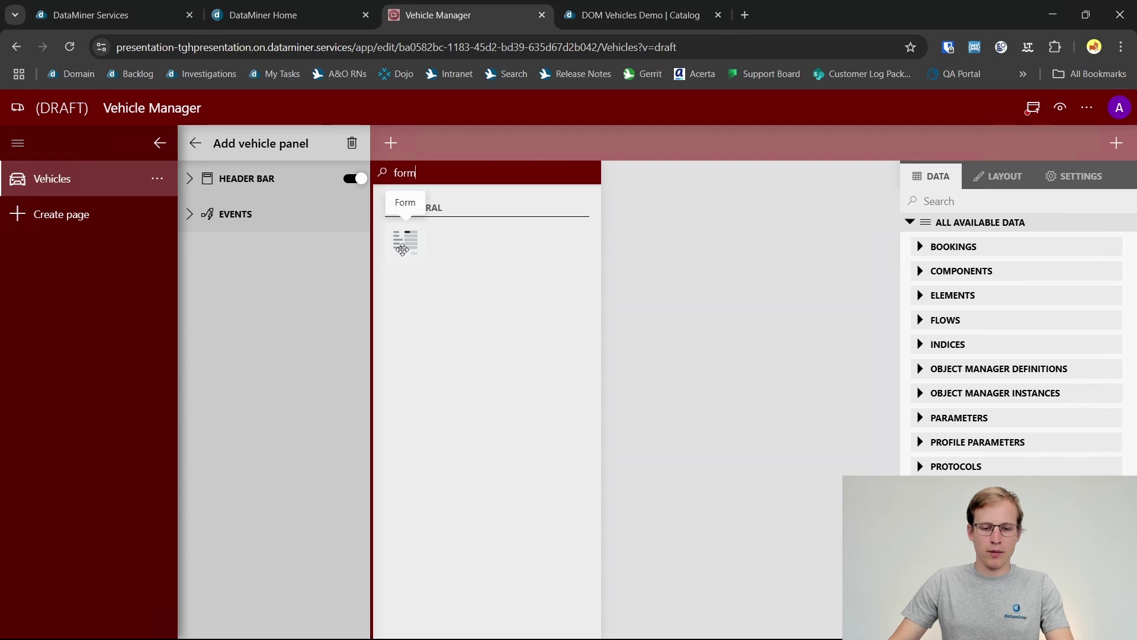
drag(406, 238, 460, 228)
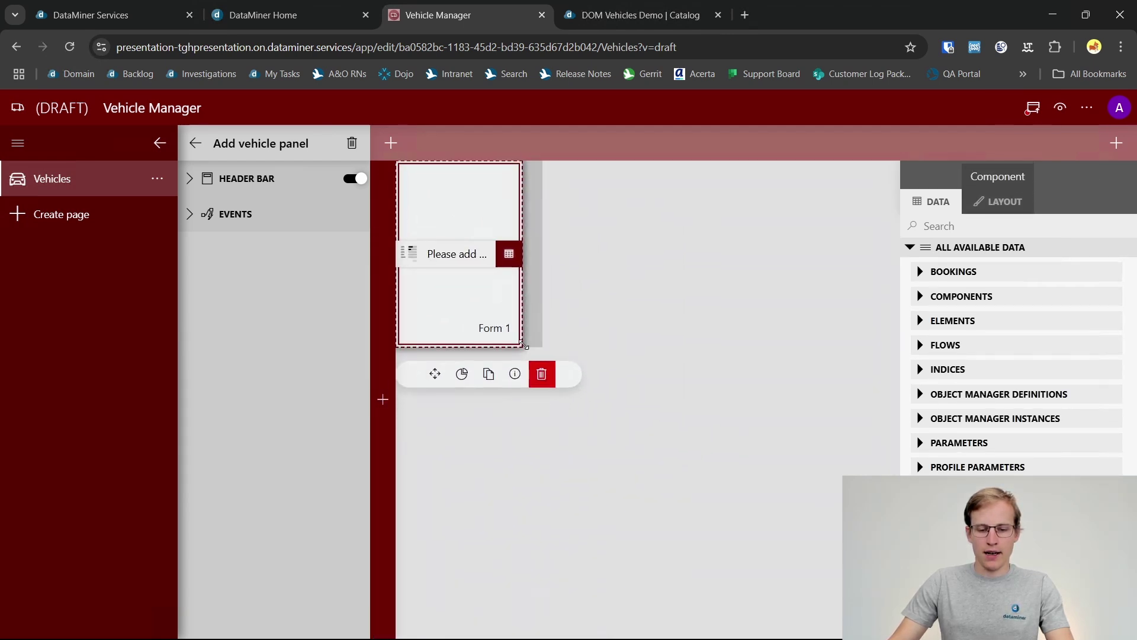
drag(525, 354, 818, 532)
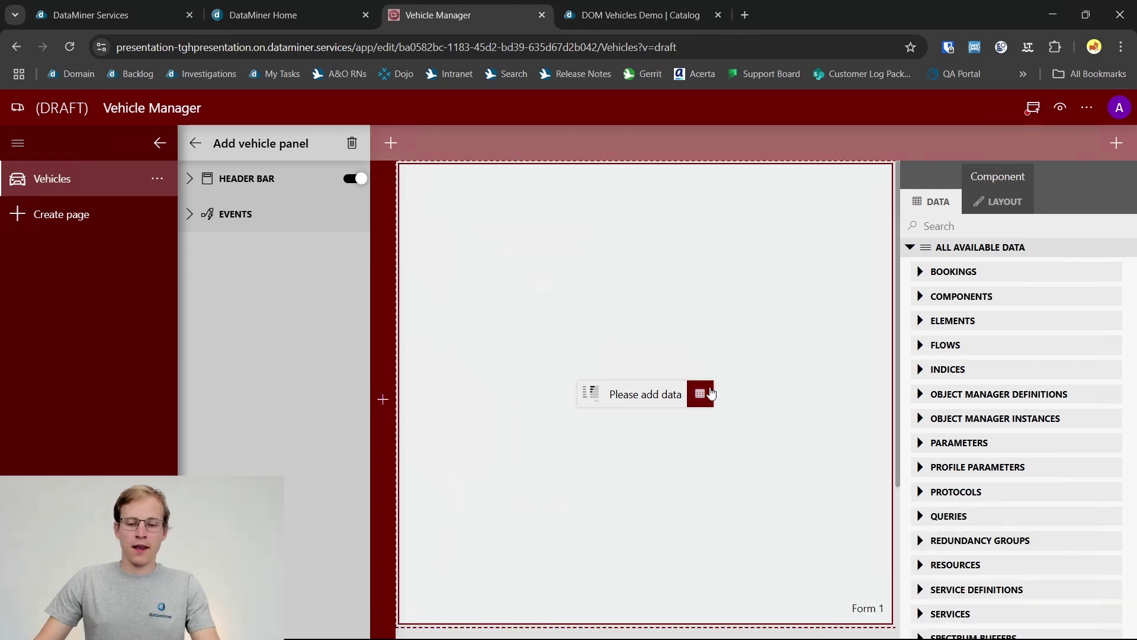
Step: Feed the form with the Vehicle object manager definition from empower_vehicle_demo
mouse_move(711, 394)
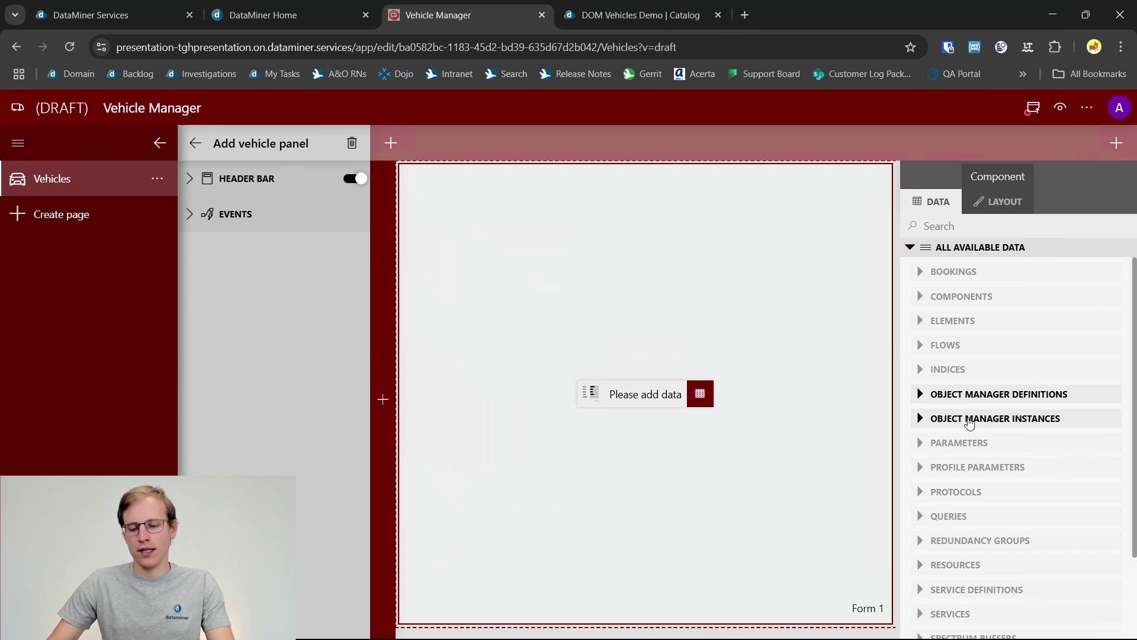
click(921, 396)
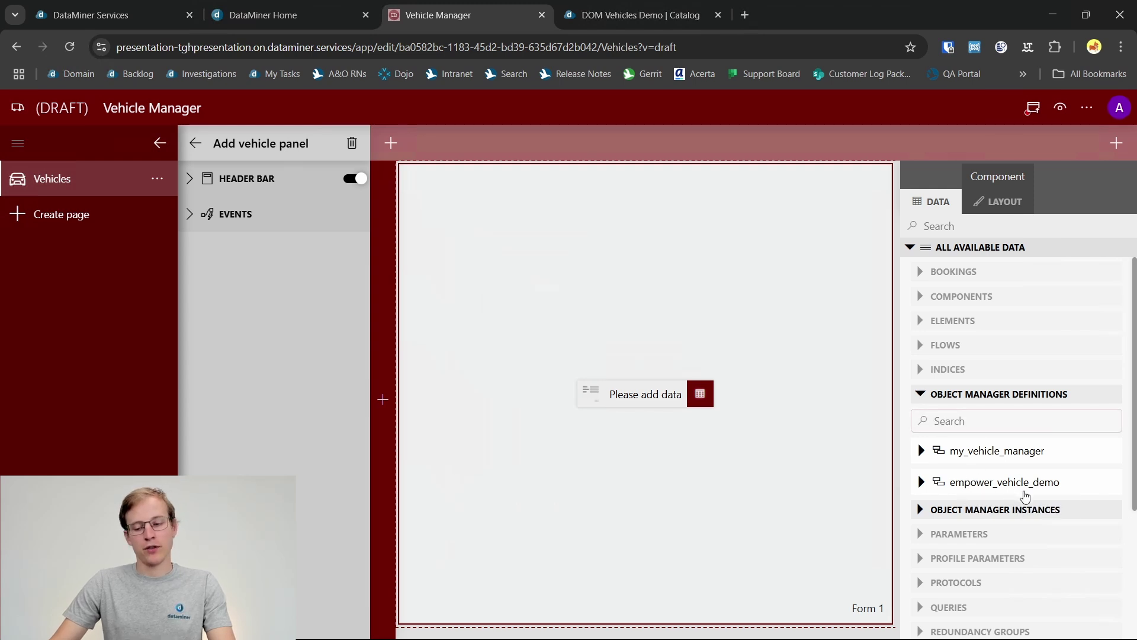
click(921, 486)
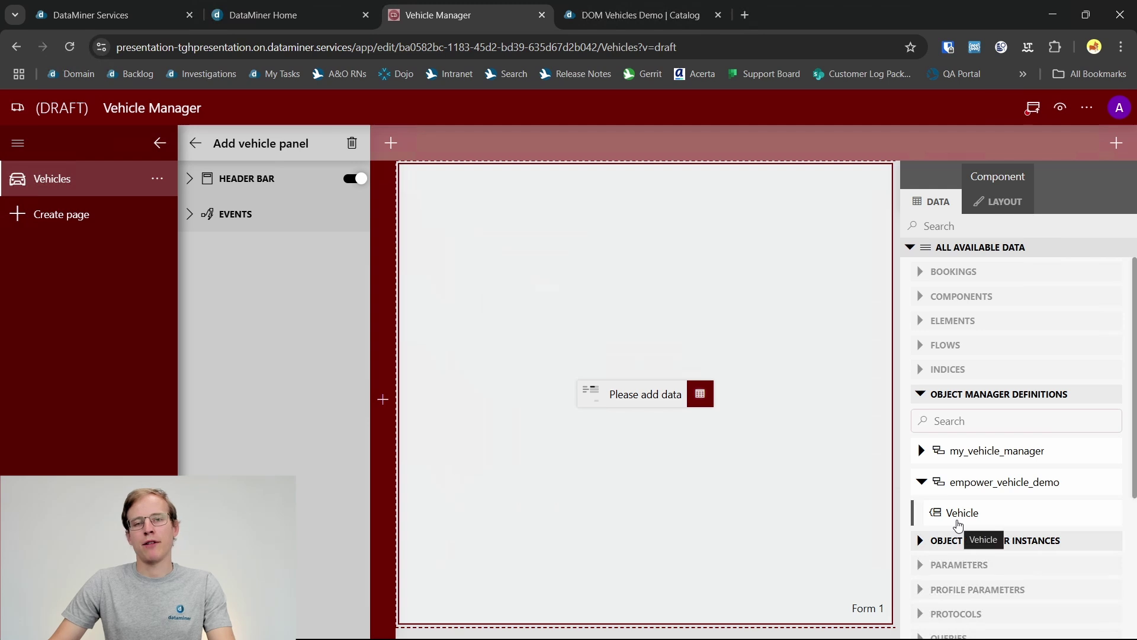
drag(964, 525, 649, 407)
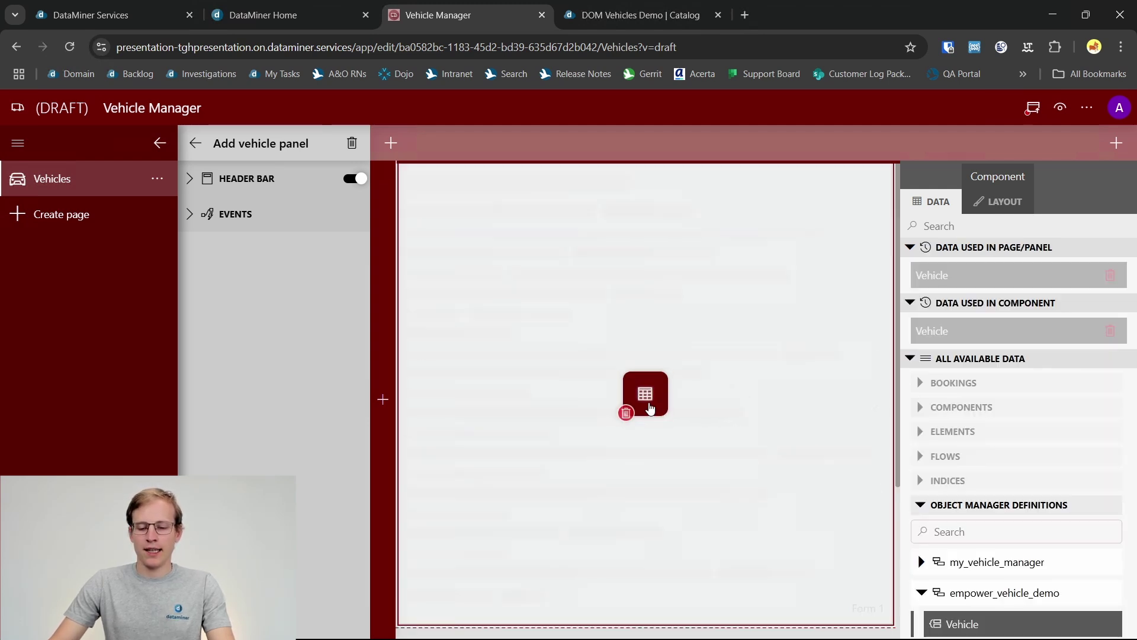
click(783, 633)
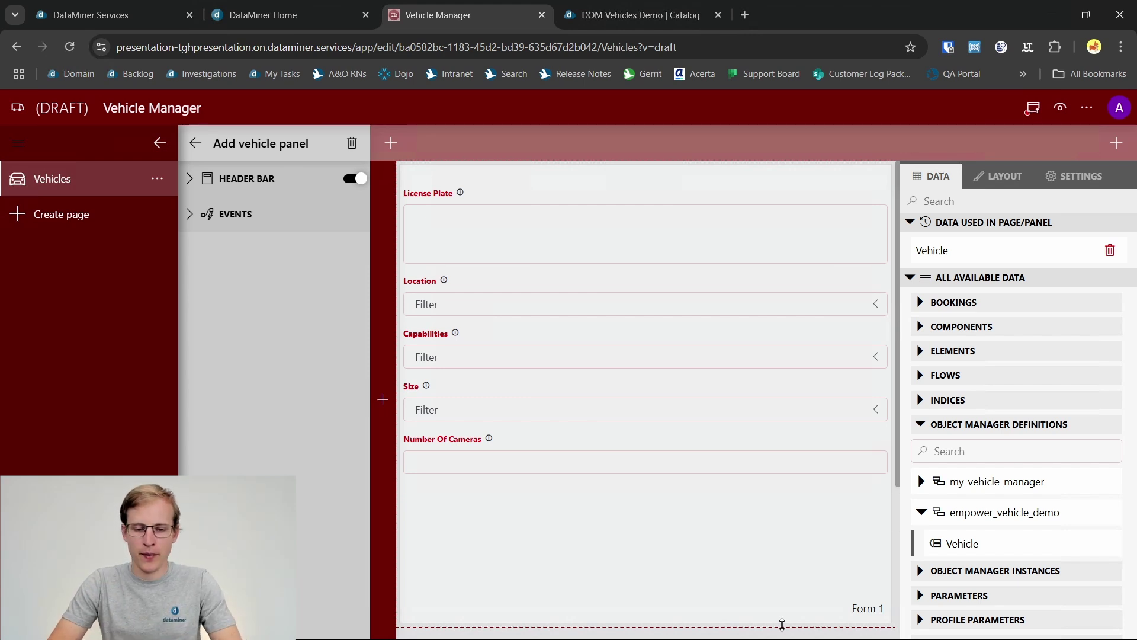
Step: Try out the form's License Plate field with sample text and clear it again
click(640, 243)
text(dugzdye)
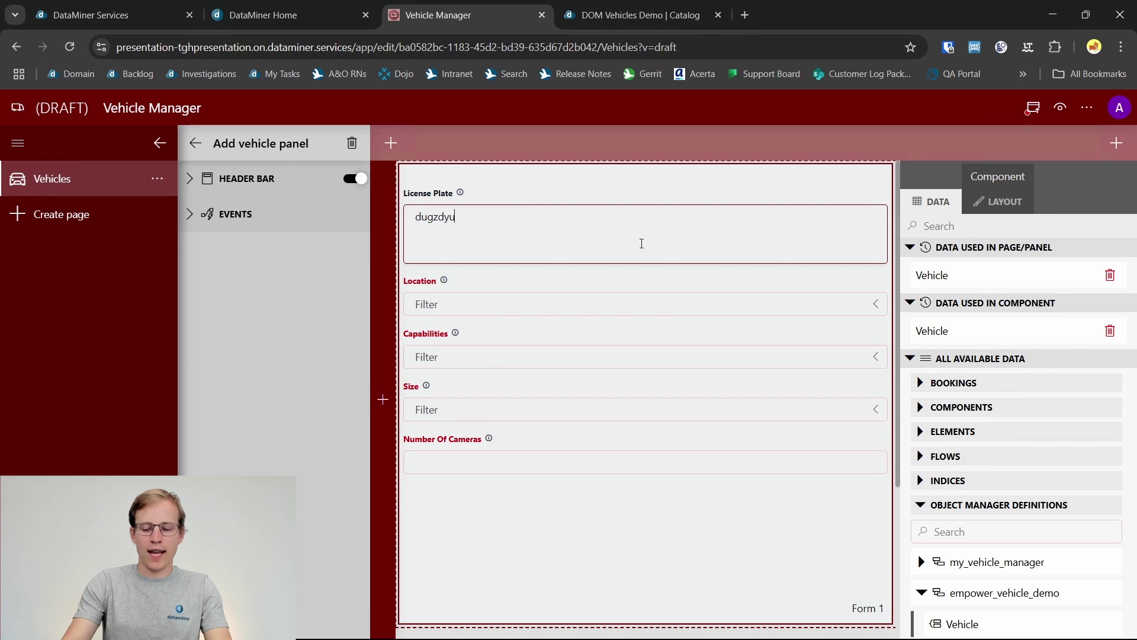
key(BackSpace)
key(BackSpace)
key(BackSpace)
key(BackSpace)
key(BackSpace)
key(BackSpace)
key(BackSpace)
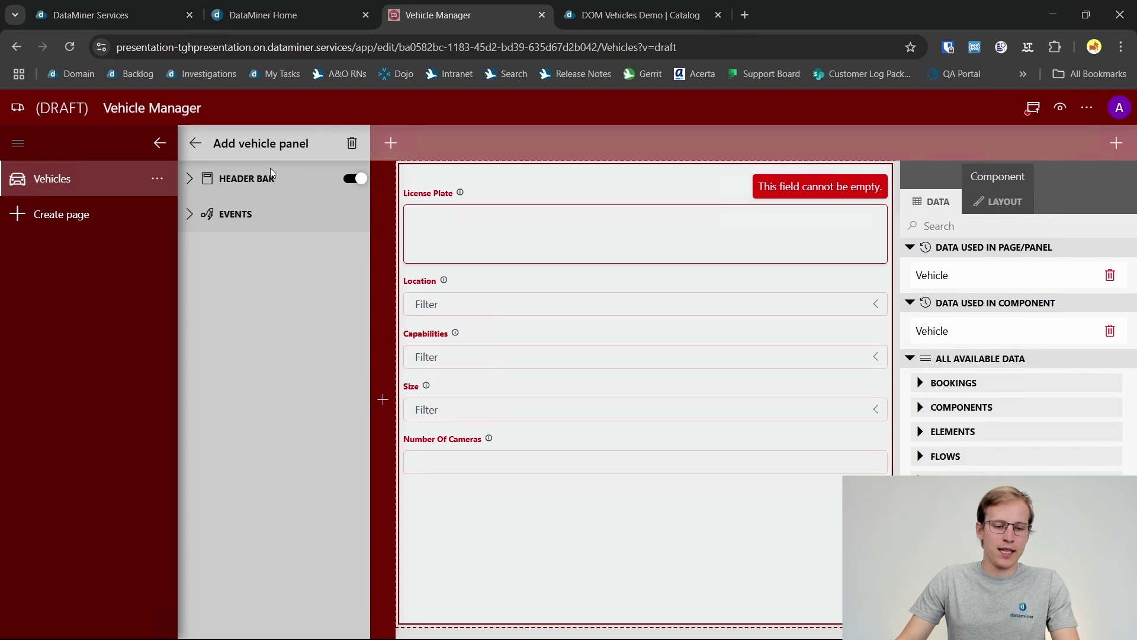
Step: Add a button labelled SAVE to the header bar of the Add vehicle panel
click(391, 143)
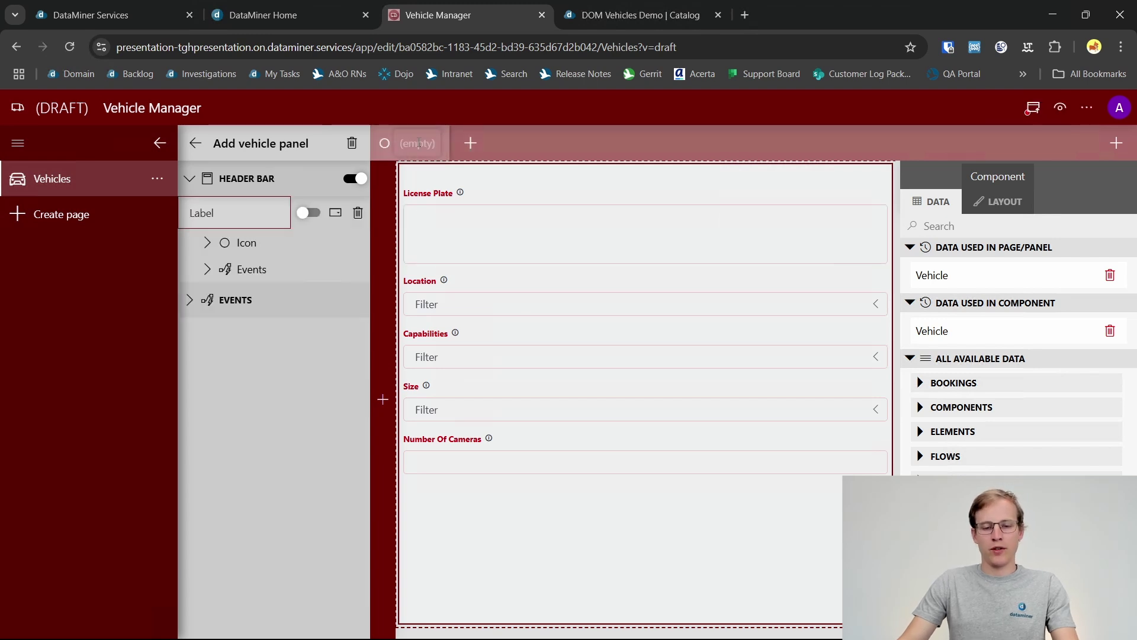
text(C)
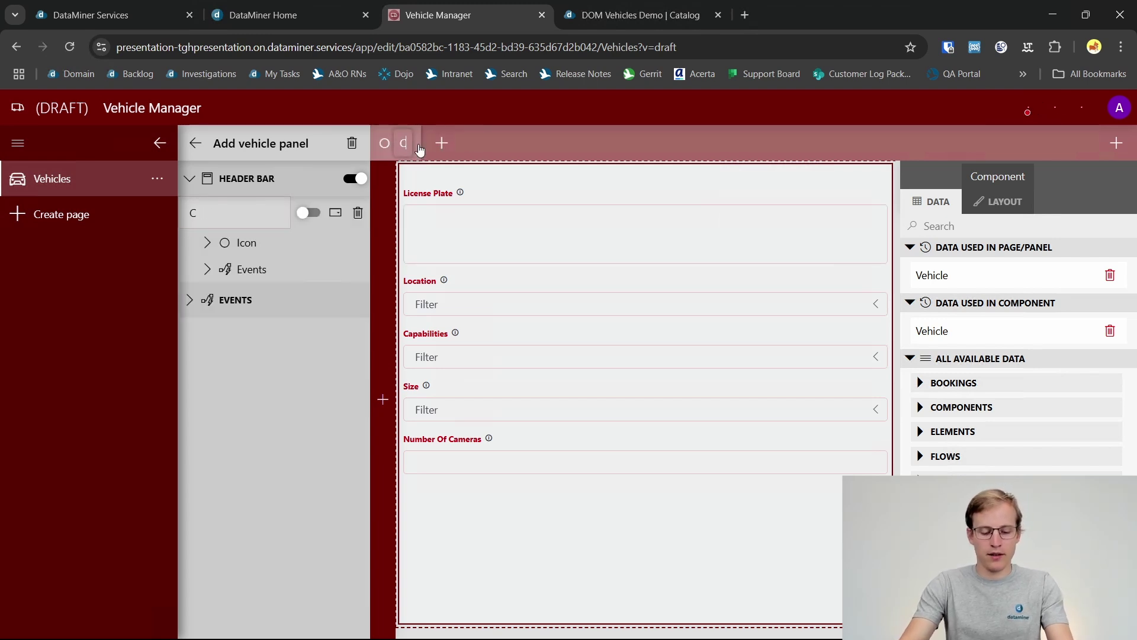
text(RE)
key(BackSpace)
key(BackSpace)
key(BackSpace)
text(SA)
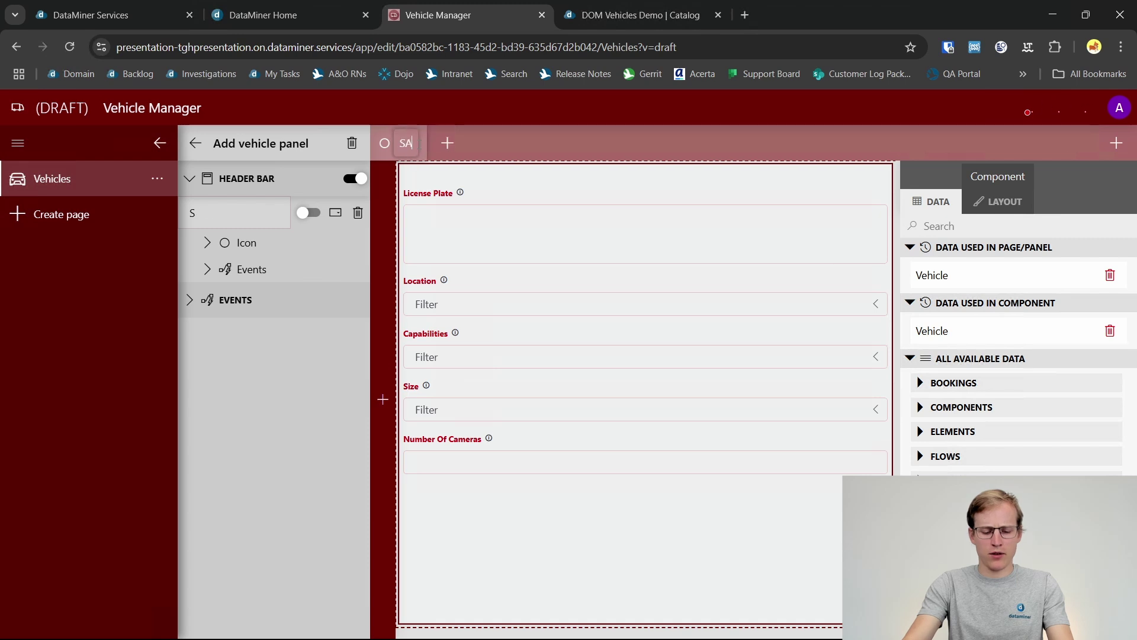
text(VE)
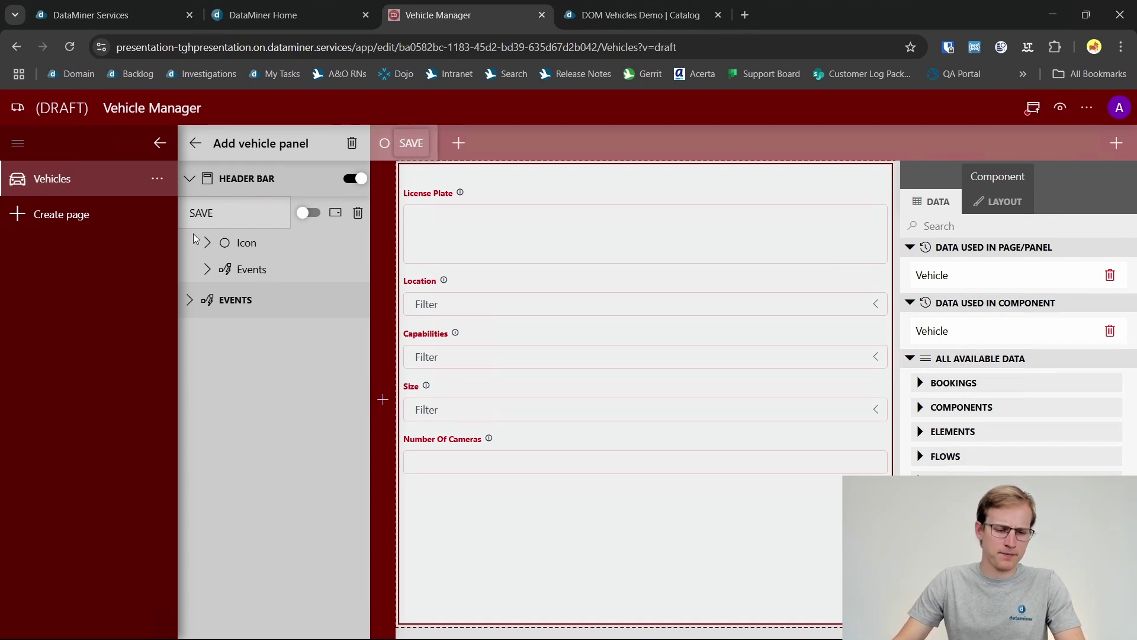
Step: Find the save icons and assign the floppy disk icon to the SAVE button
click(207, 242)
click(230, 266)
text(q)
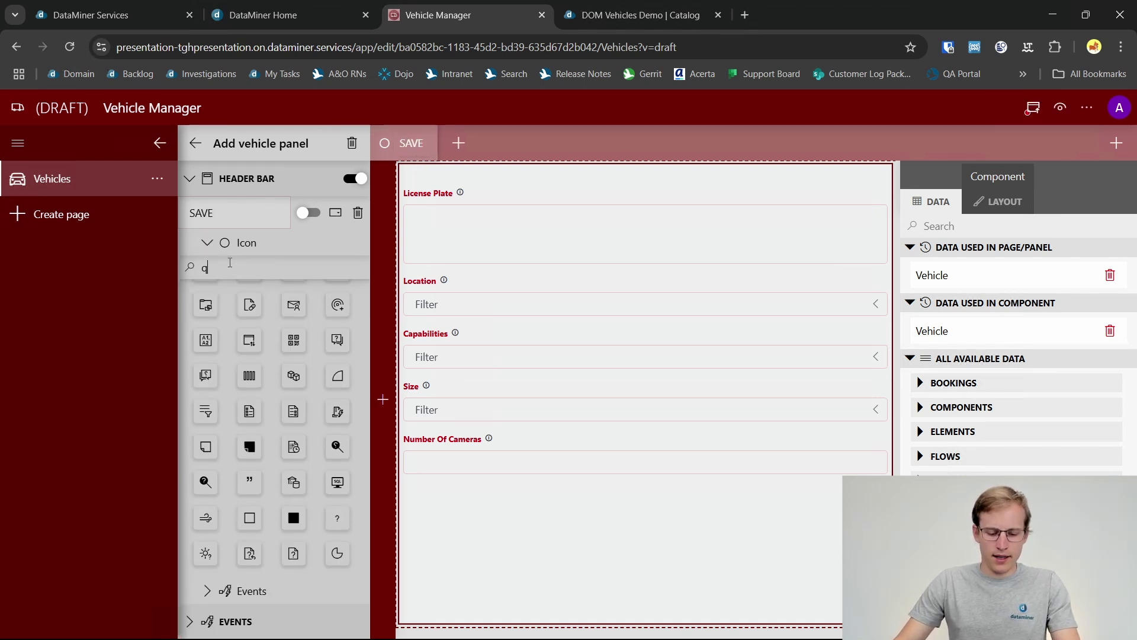
text(ave)
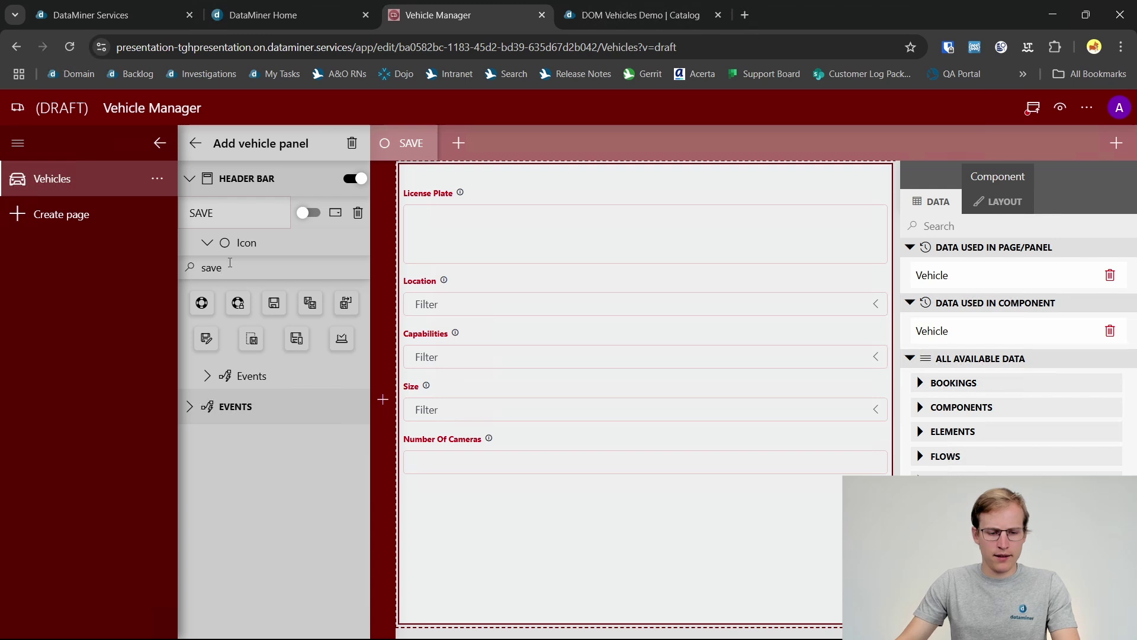
click(274, 303)
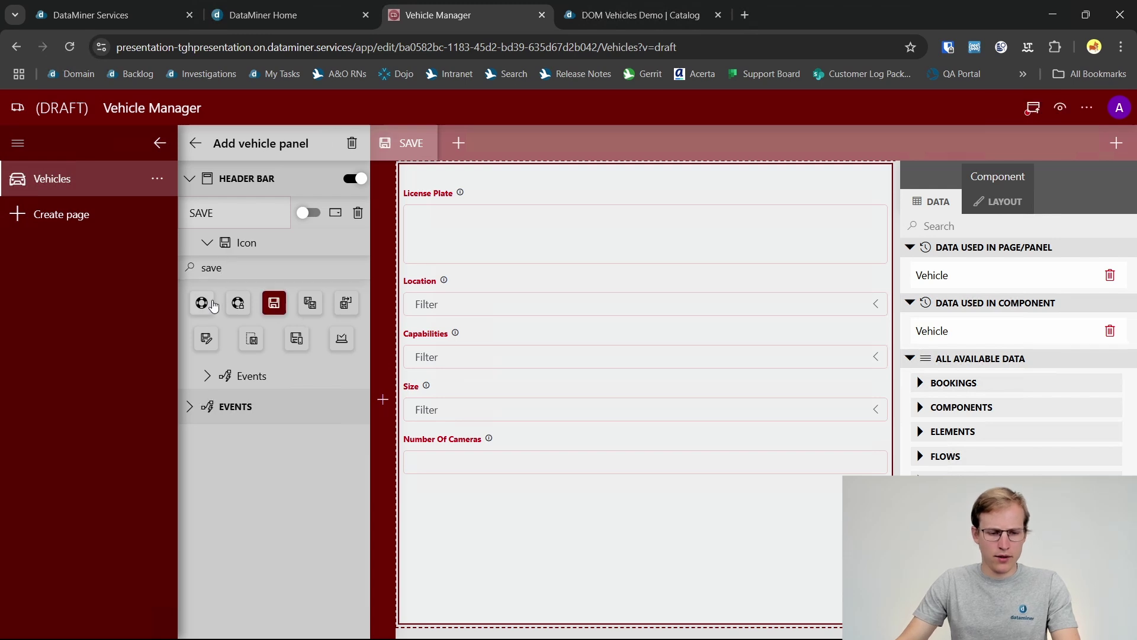
click(208, 244)
Step: Configure the SAVE button's on-click event to execute the component action Save current changes on Form 1
click(208, 269)
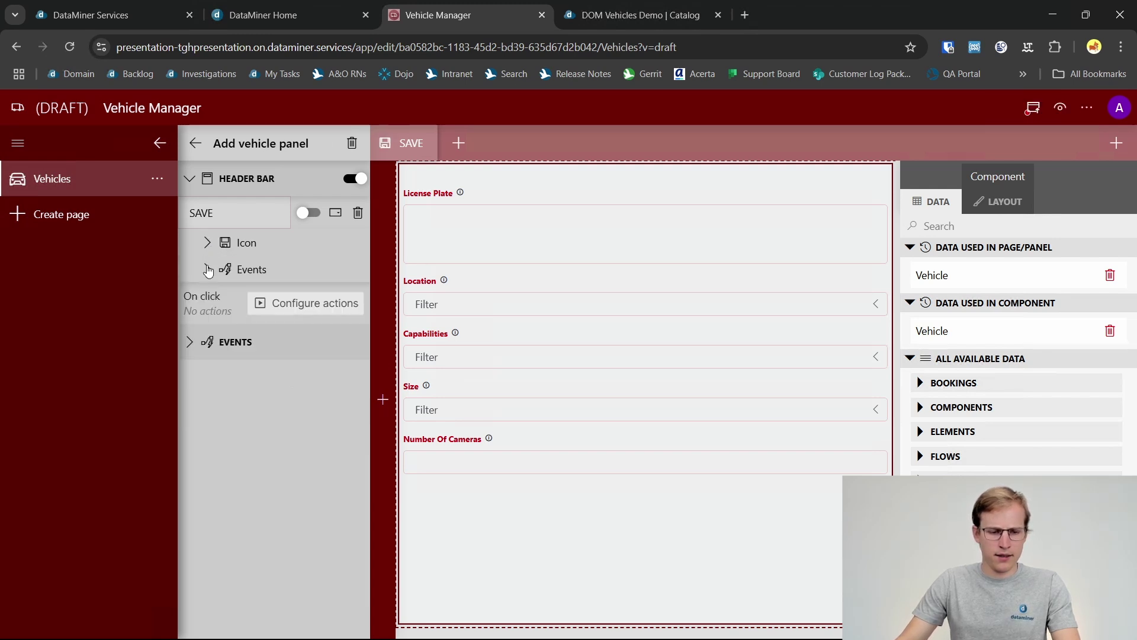
click(299, 308)
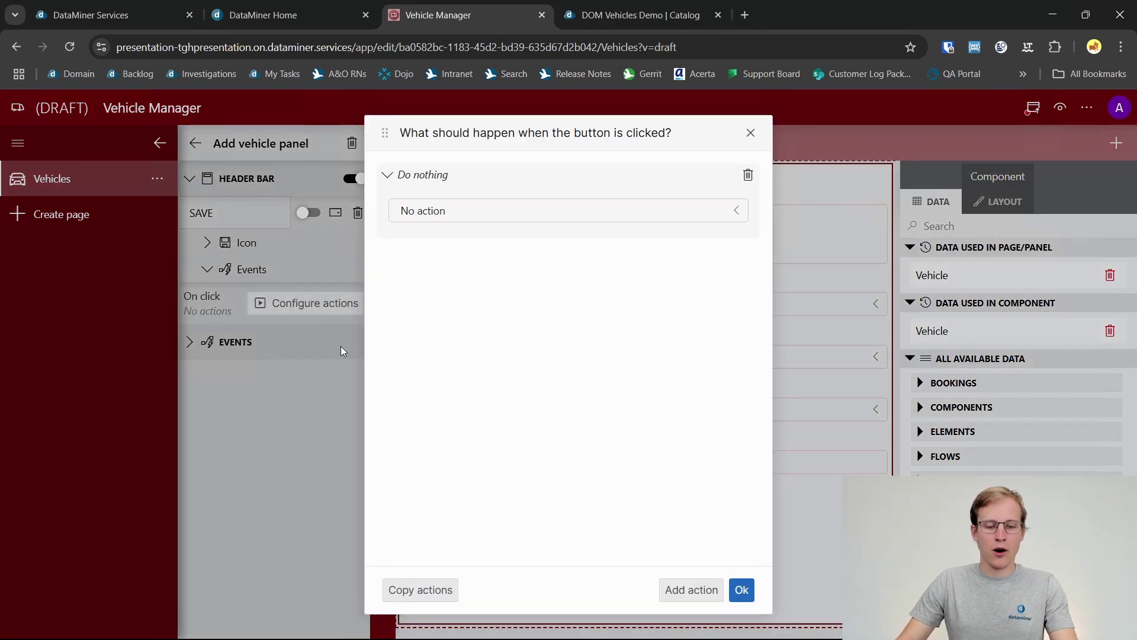
click(466, 202)
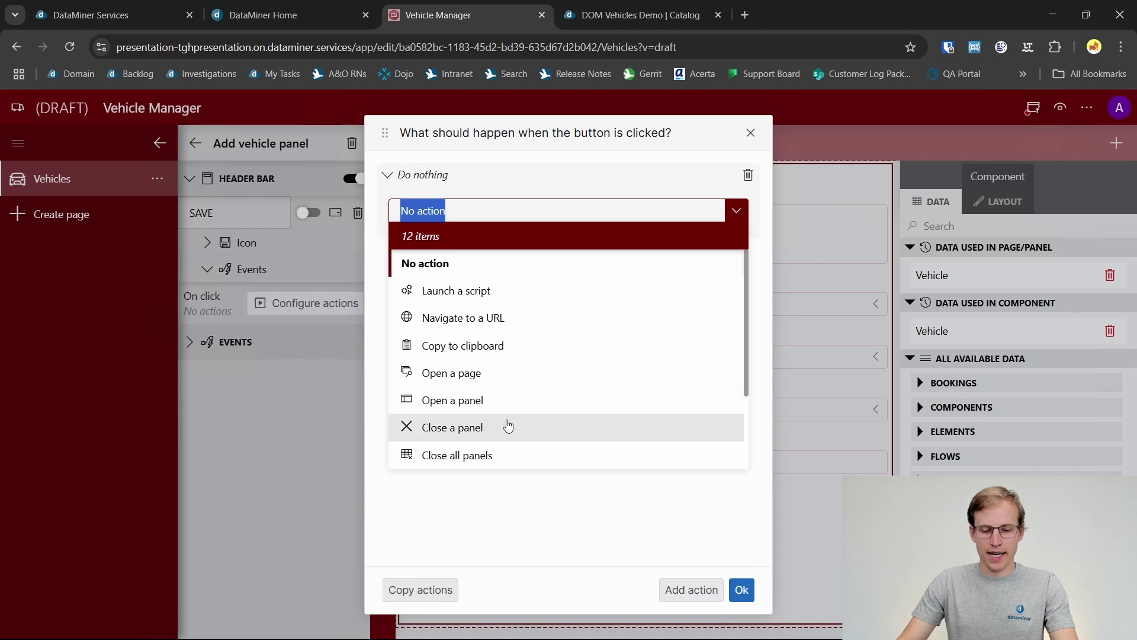
scroll(508, 420, down, 2)
scroll(508, 420, down, 1)
click(513, 401)
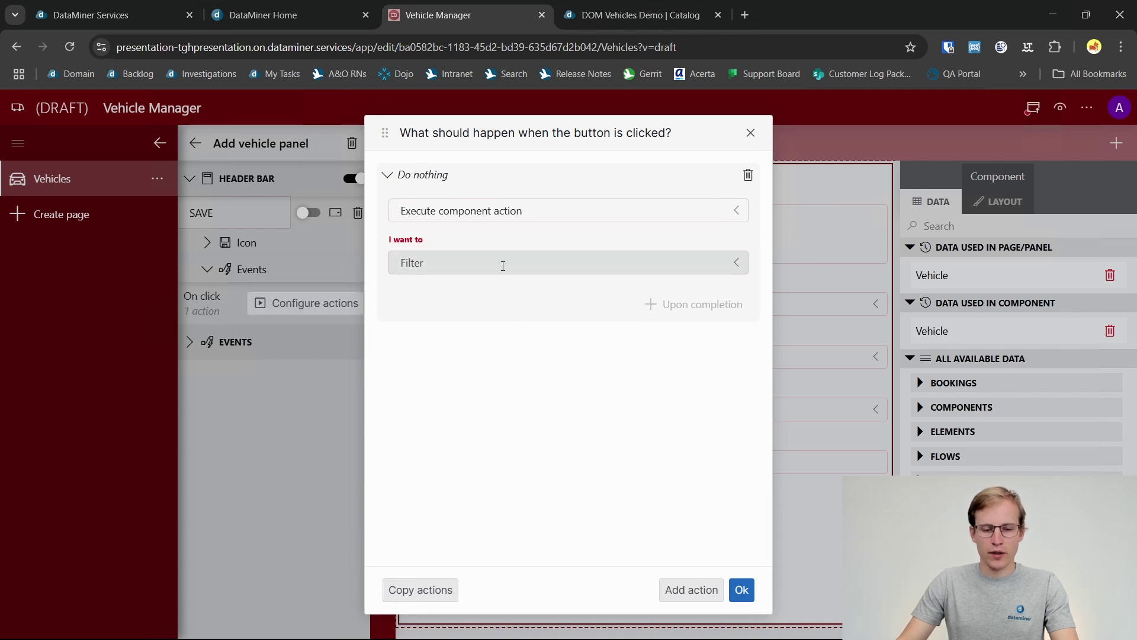
click(503, 265)
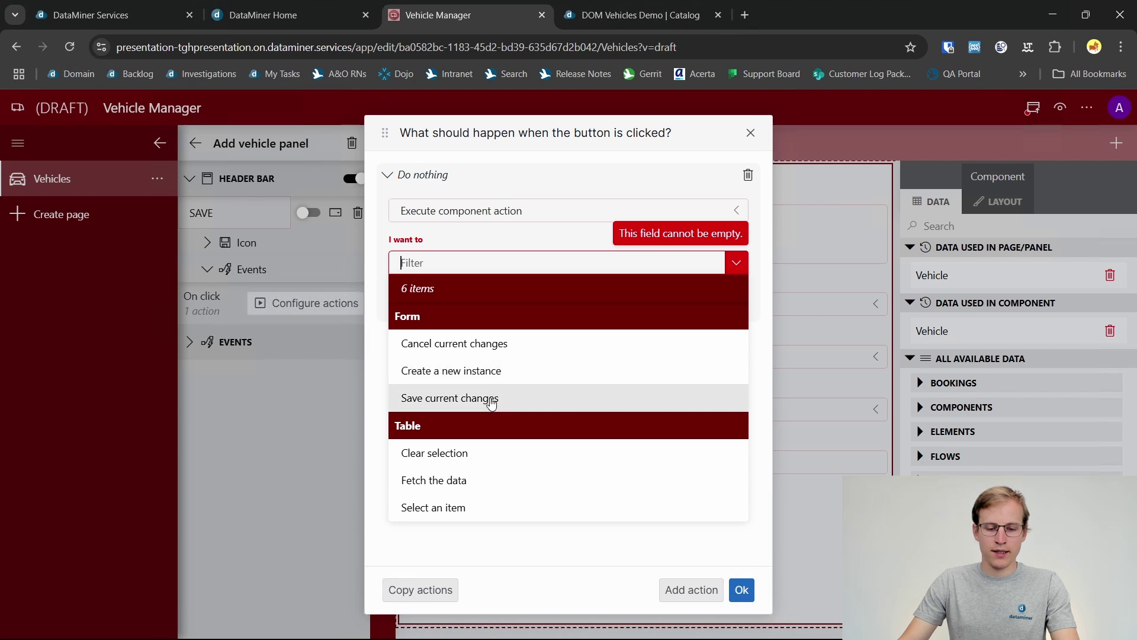
click(488, 397)
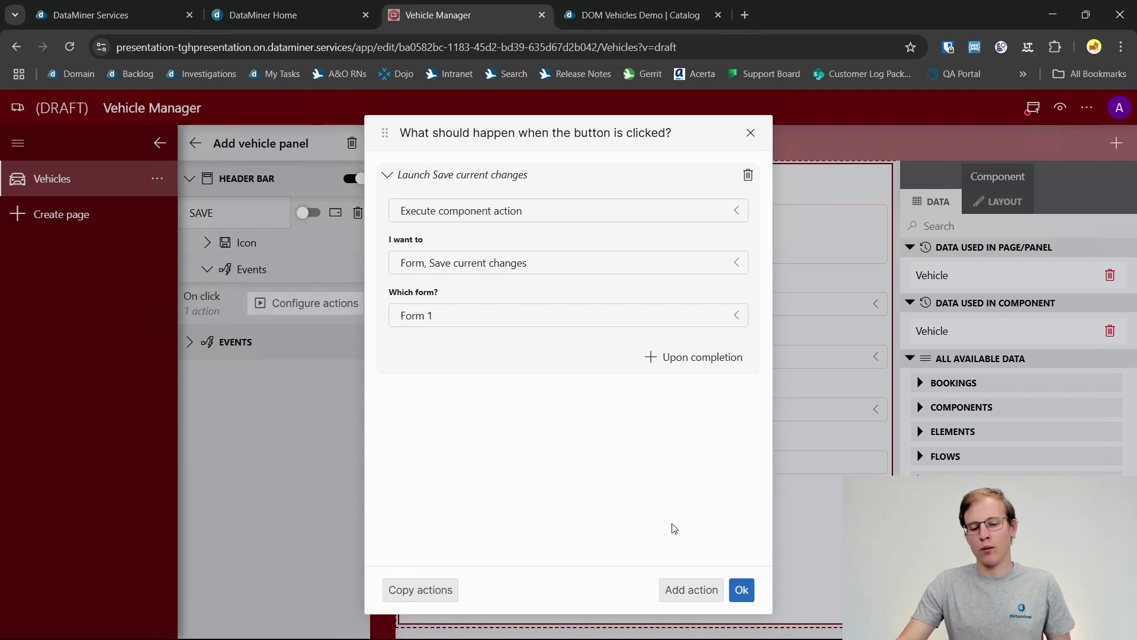
Step: Chain an upon-completion action to the save action that closes this panel (Add vehicle panel)
click(701, 363)
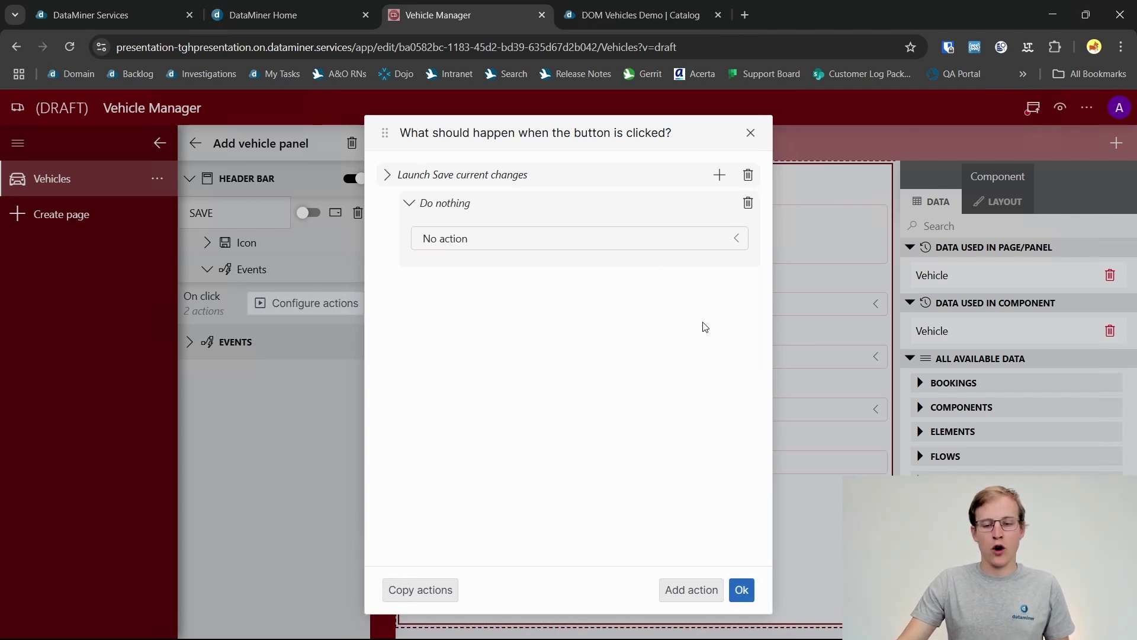
click(539, 238)
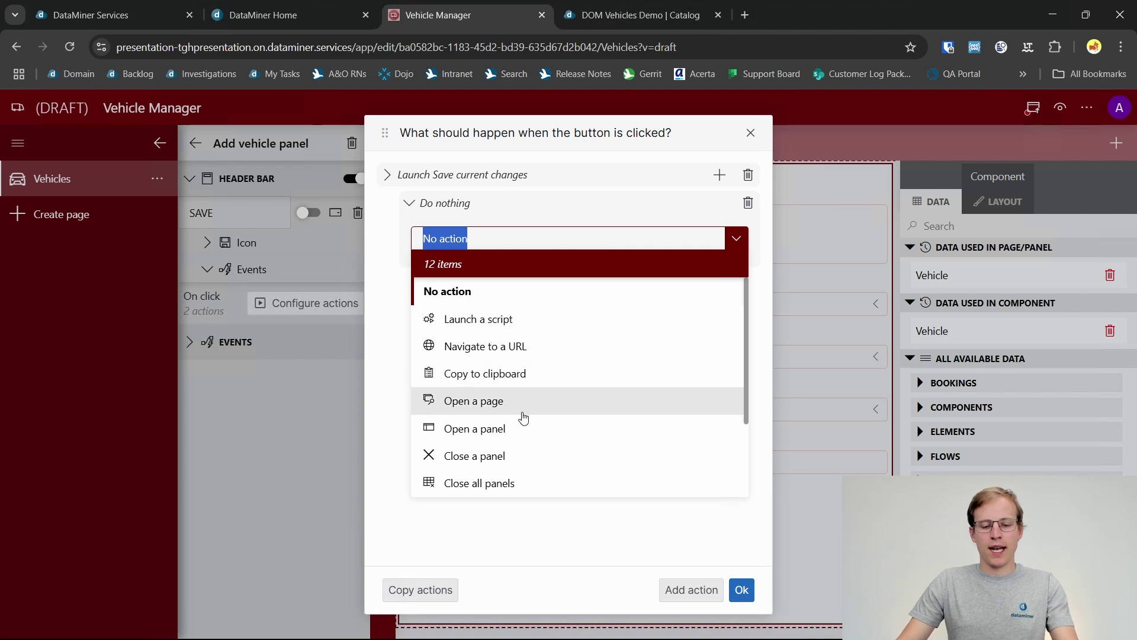
click(529, 457)
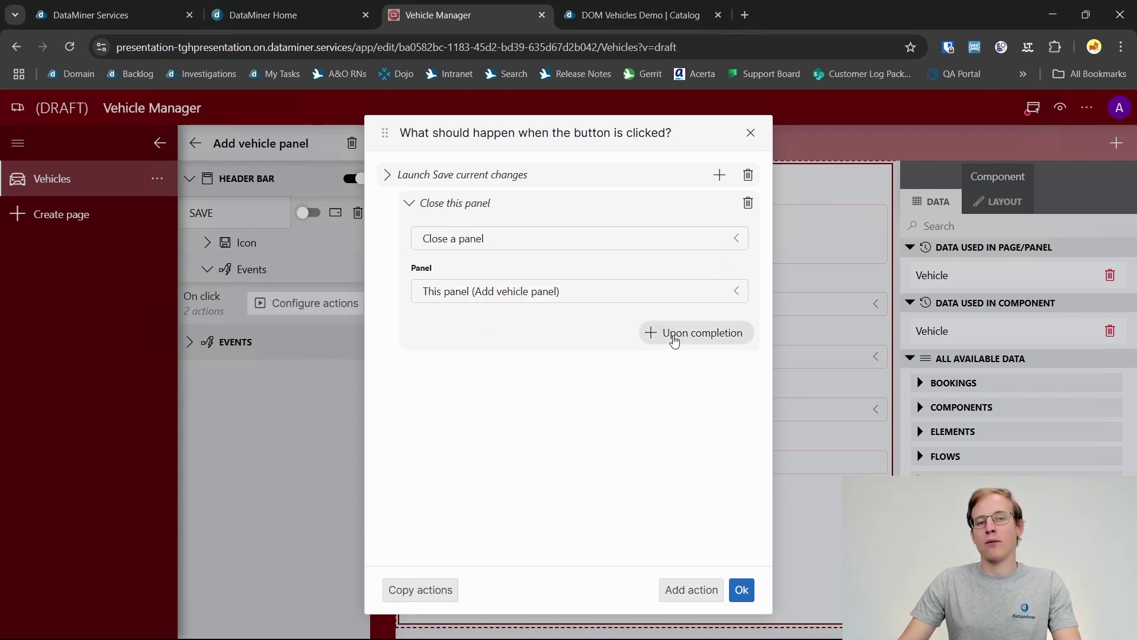
Step: Chain the component action Fetch the data on Table 1 upon completion of closing the panel, and confirm the SAVE button's actions
click(675, 339)
click(533, 267)
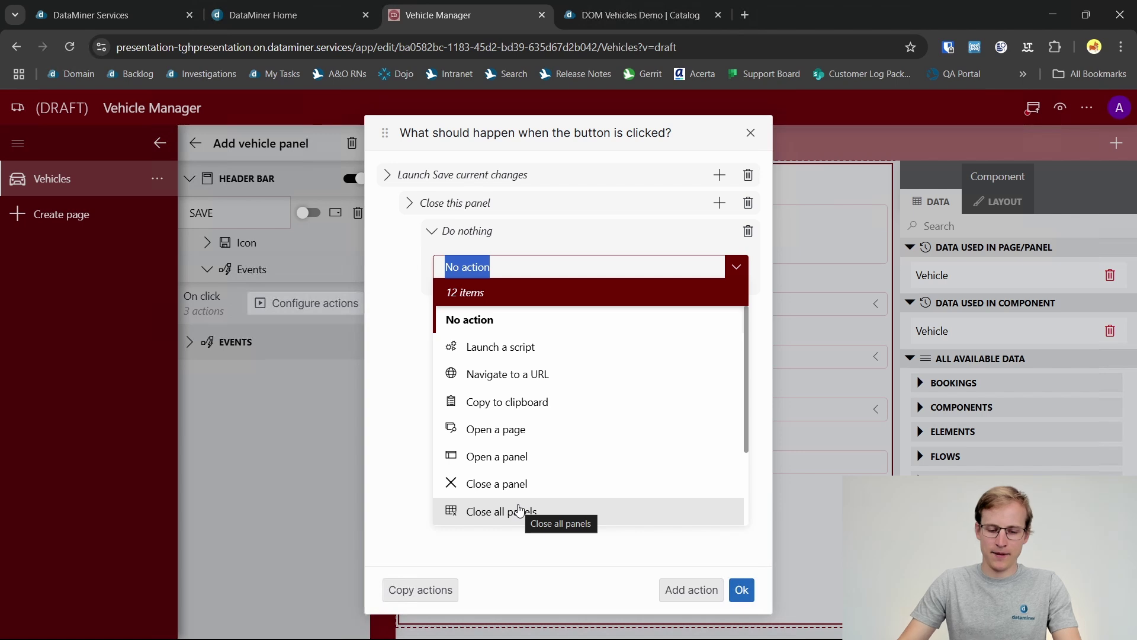
scroll(521, 503, down, 3)
click(559, 469)
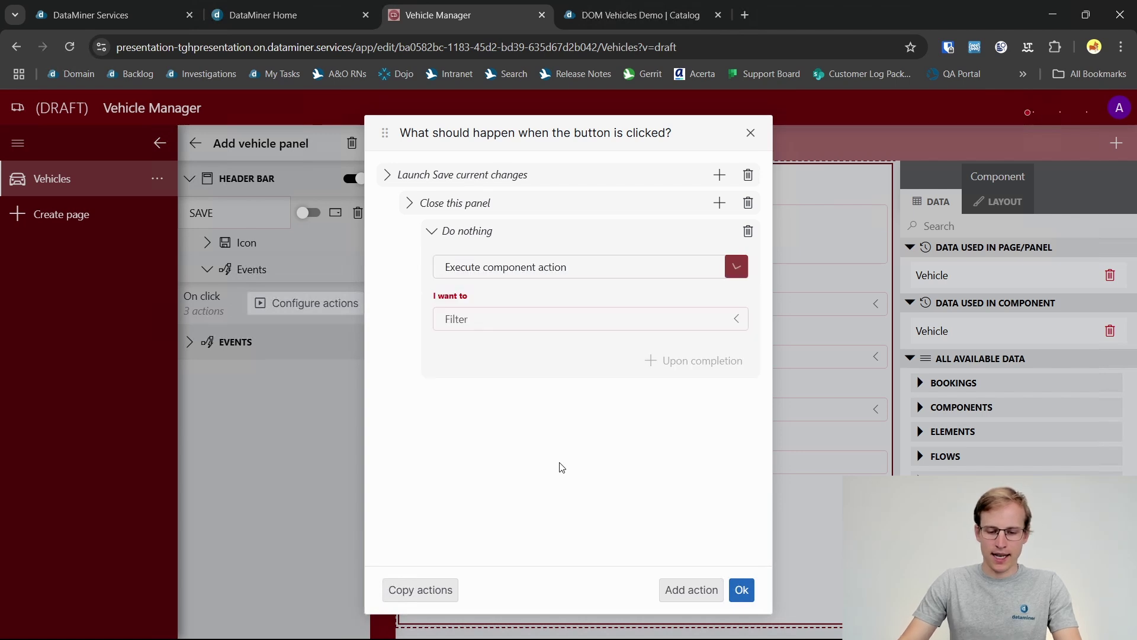
click(506, 323)
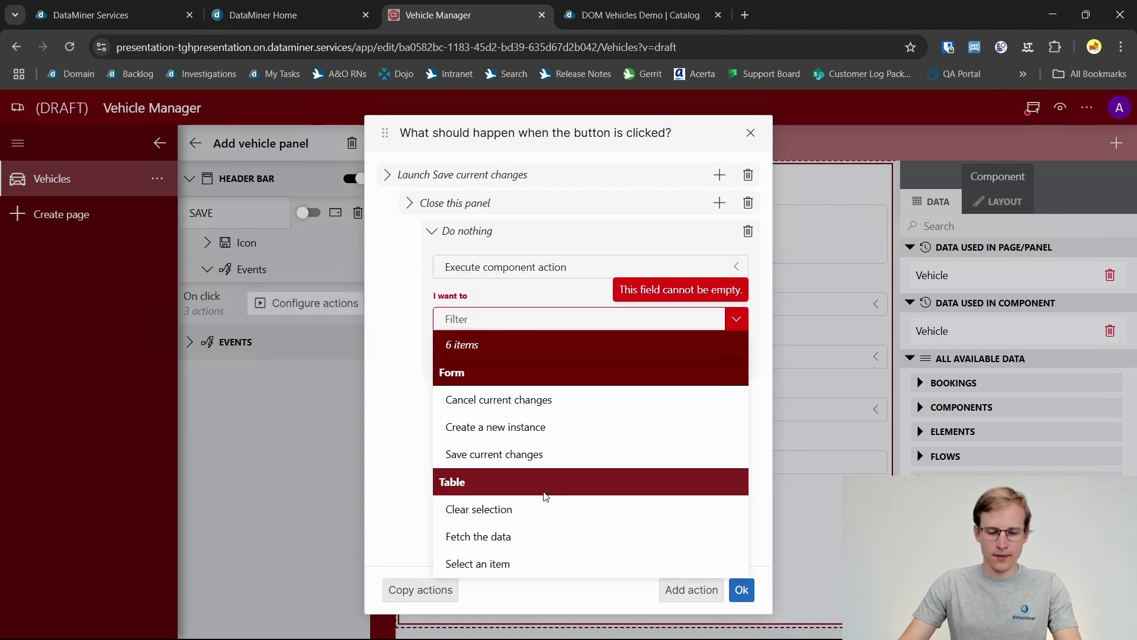
click(536, 538)
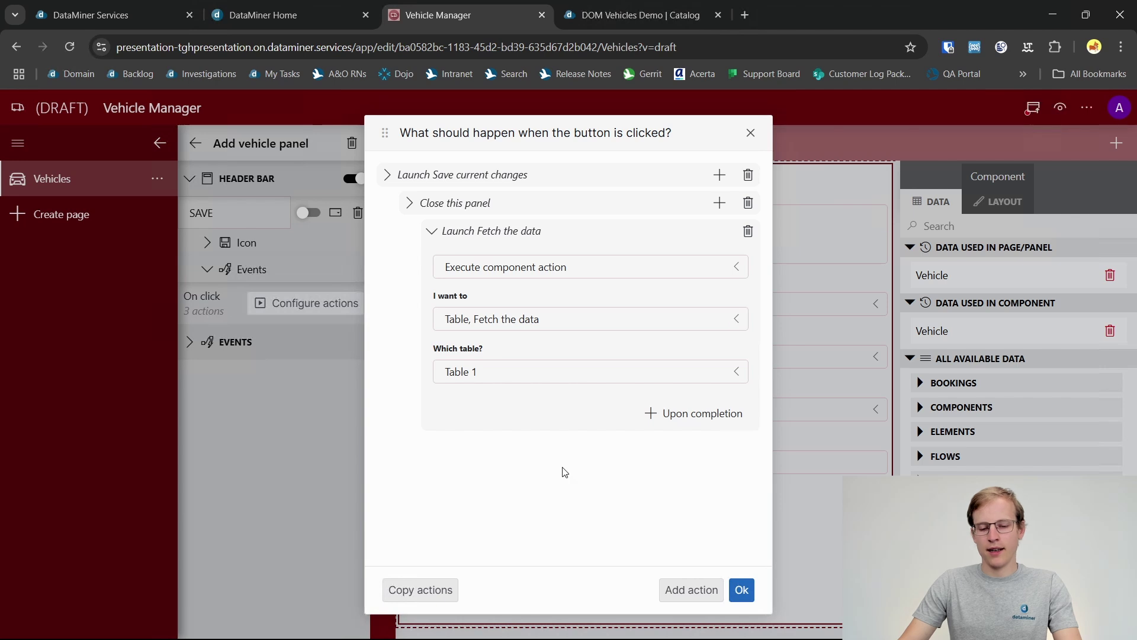
click(742, 591)
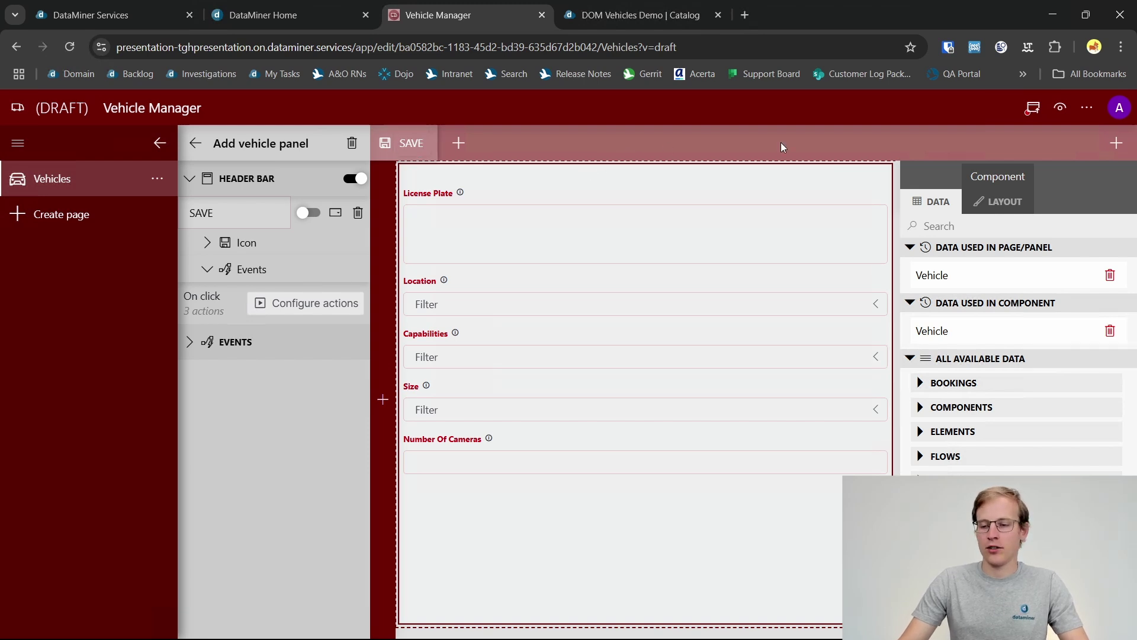
Step: Add an unlabelled button with the X close icon at the opposite end of the panel's header bar from SAVE
click(1114, 144)
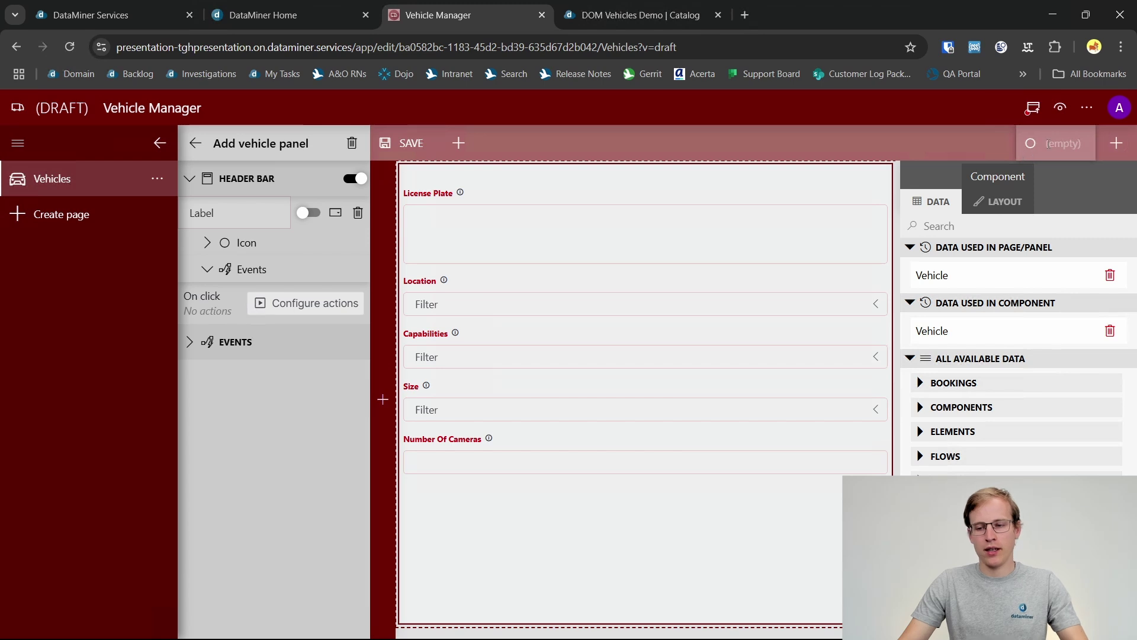
click(210, 244)
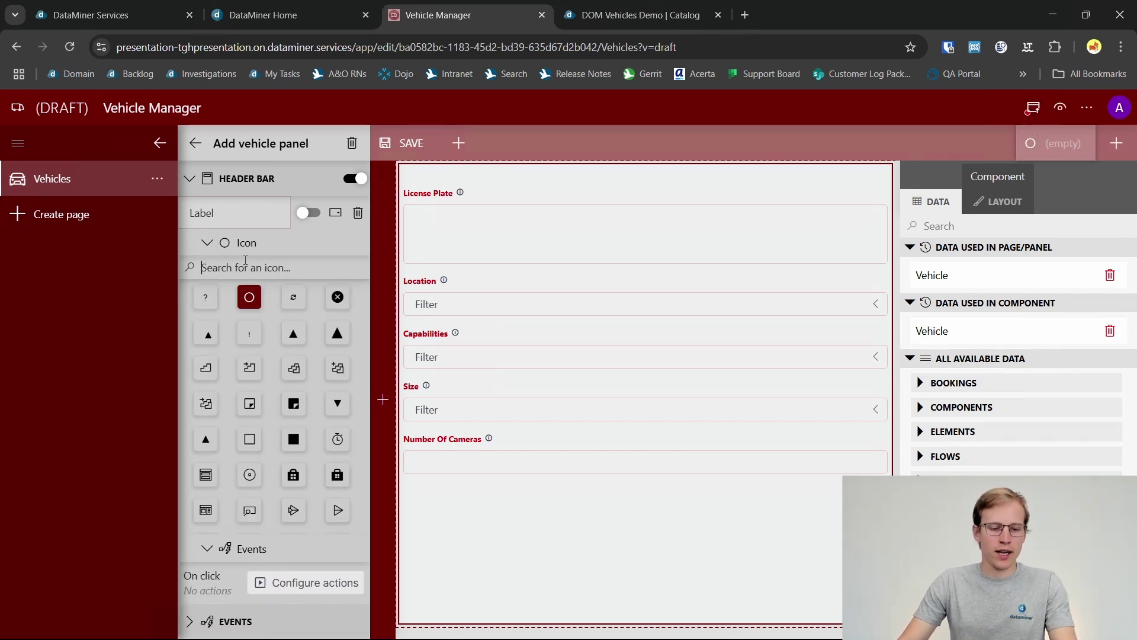
click(246, 267)
text(close)
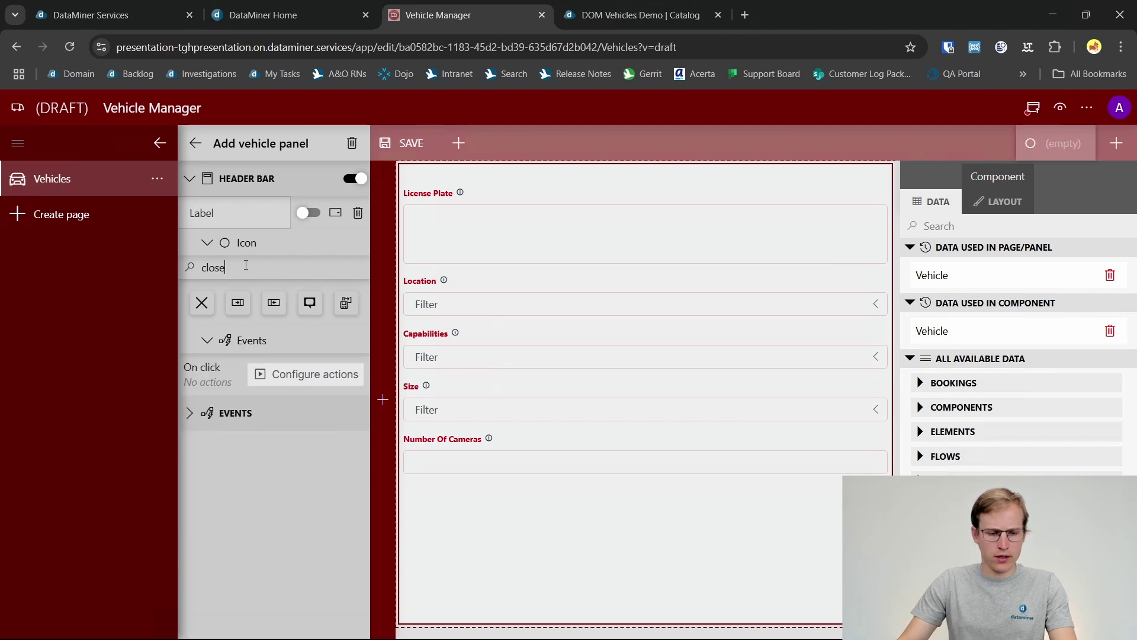
click(201, 303)
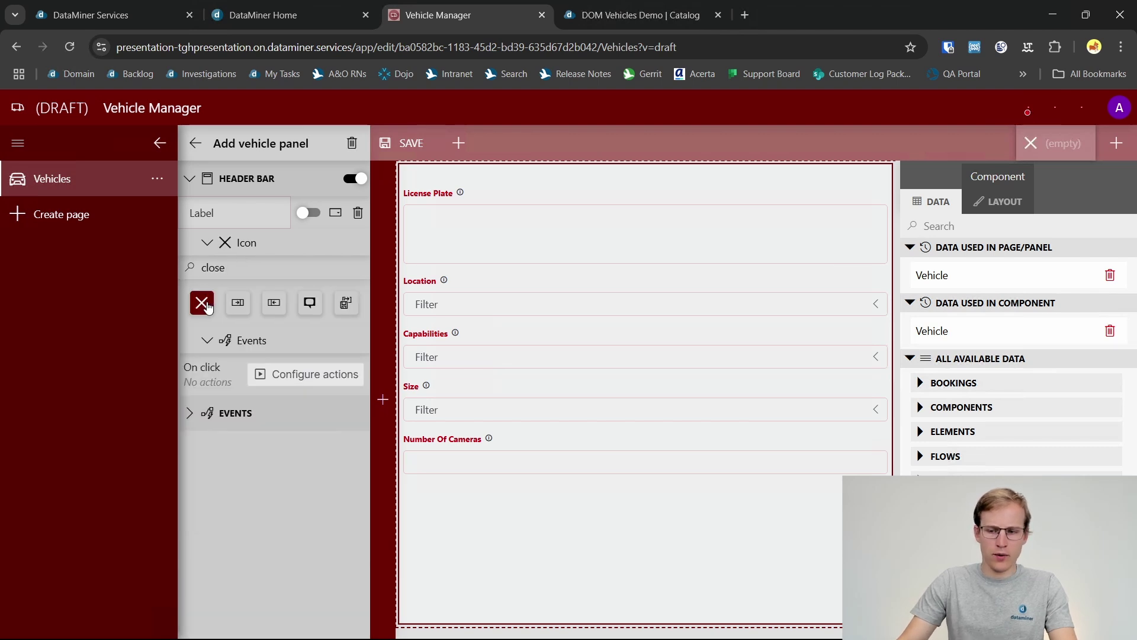
Step: Configure the X button's on-click event to close this panel (Add vehicle panel)
click(213, 343)
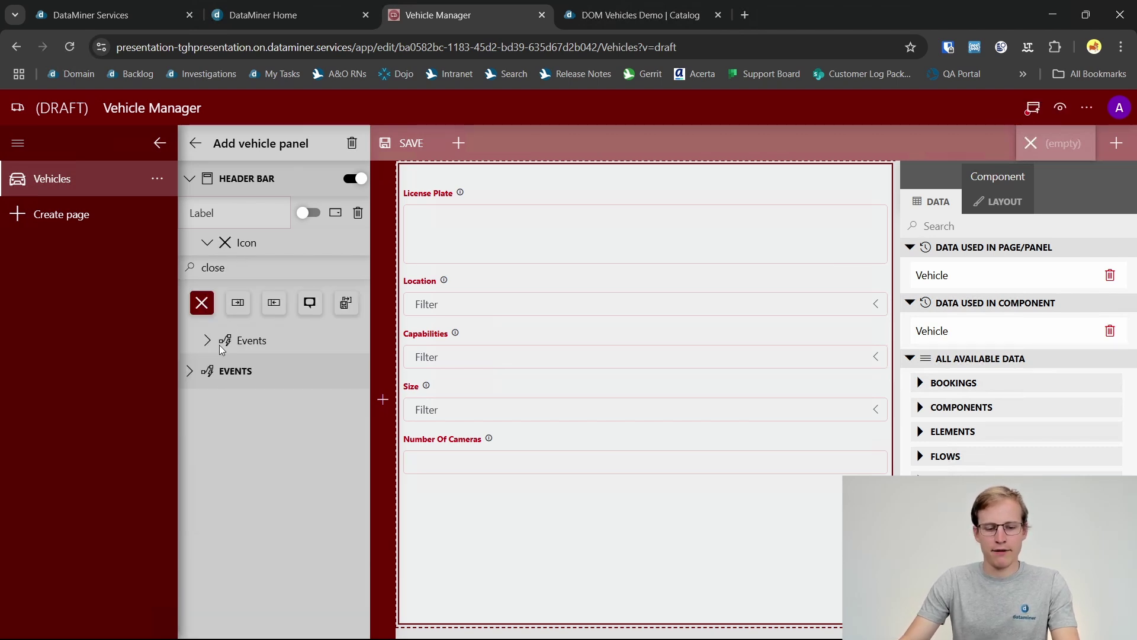
click(213, 343)
click(285, 383)
click(530, 219)
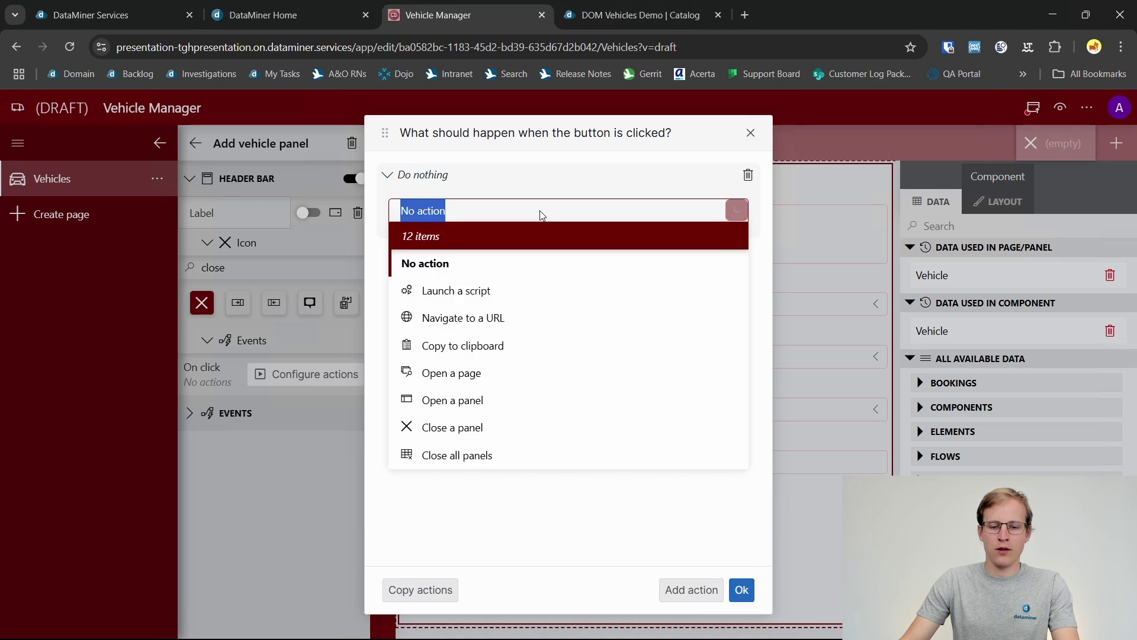
click(473, 425)
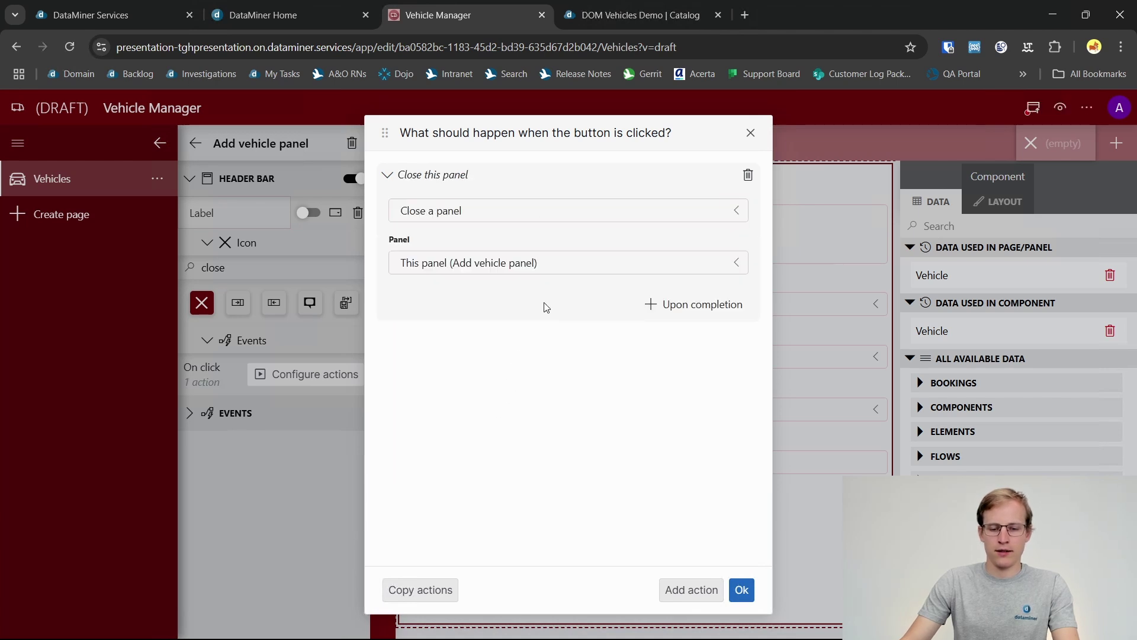
click(741, 590)
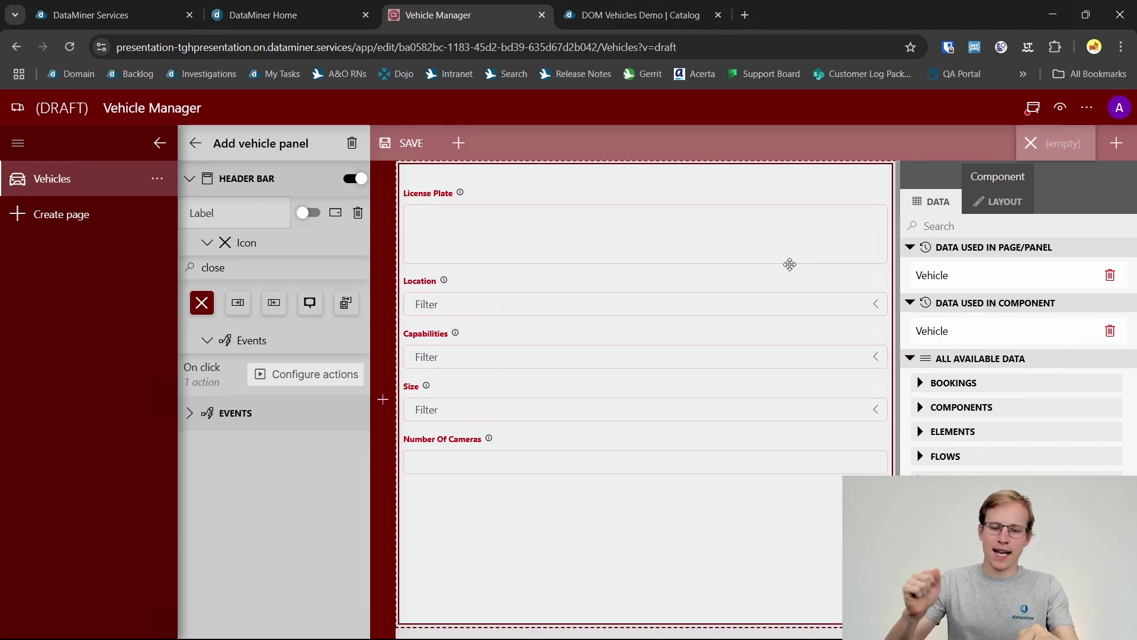
Step: Configure the ADD VEHICLE button's on-click event on the Vehicles page to open the Add vehicle panel
click(195, 145)
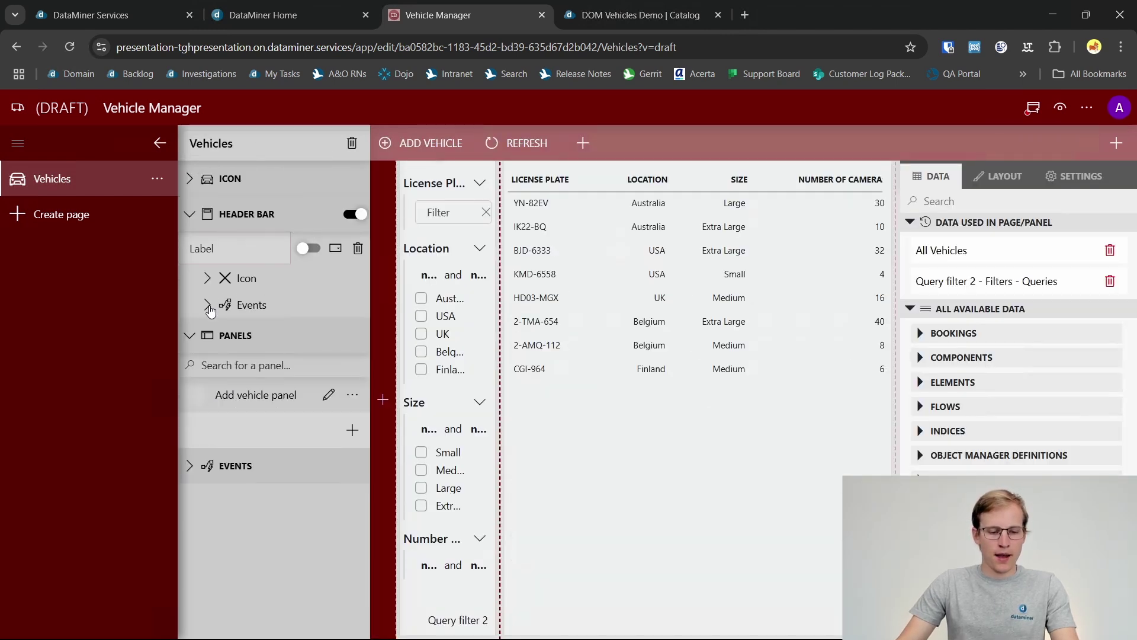
click(336, 249)
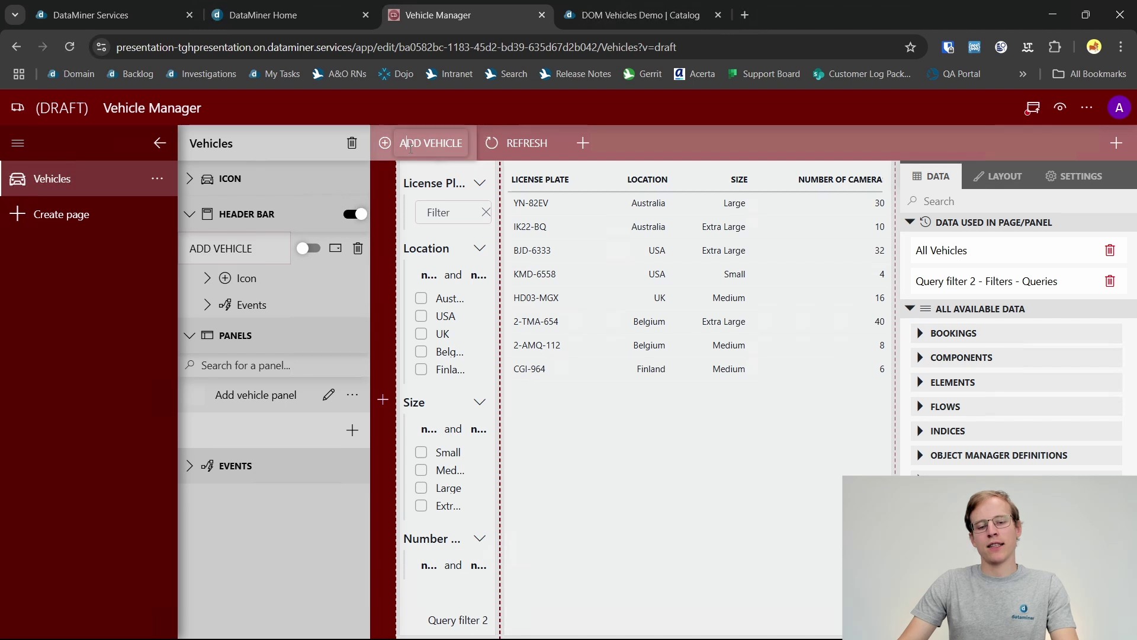
click(211, 306)
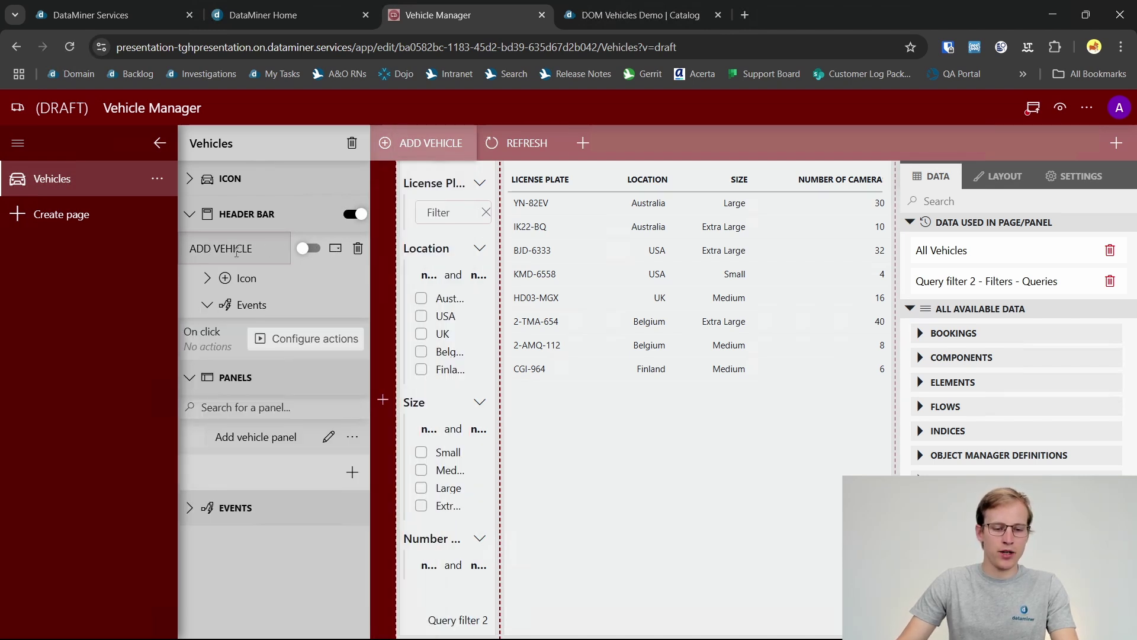
click(280, 340)
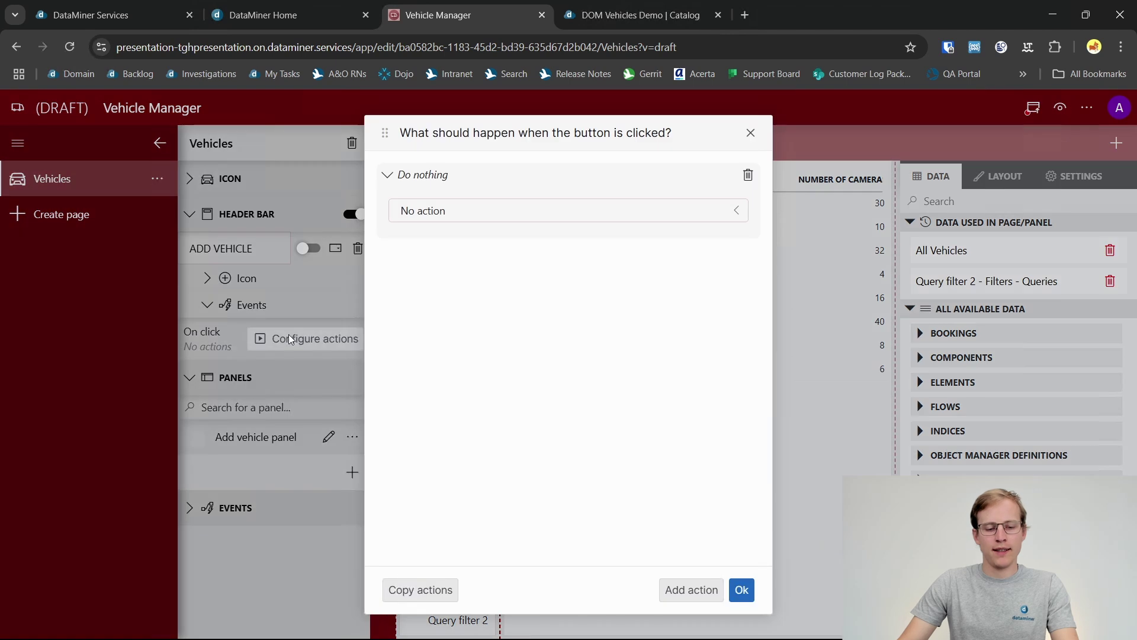
click(469, 222)
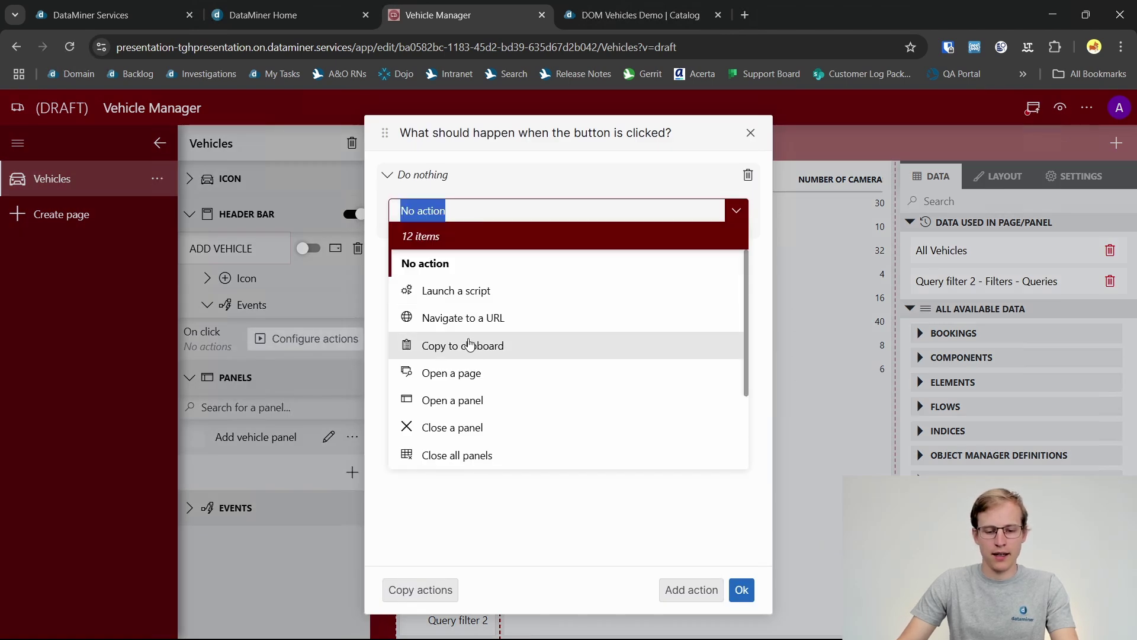
scroll(464, 408, down, 2)
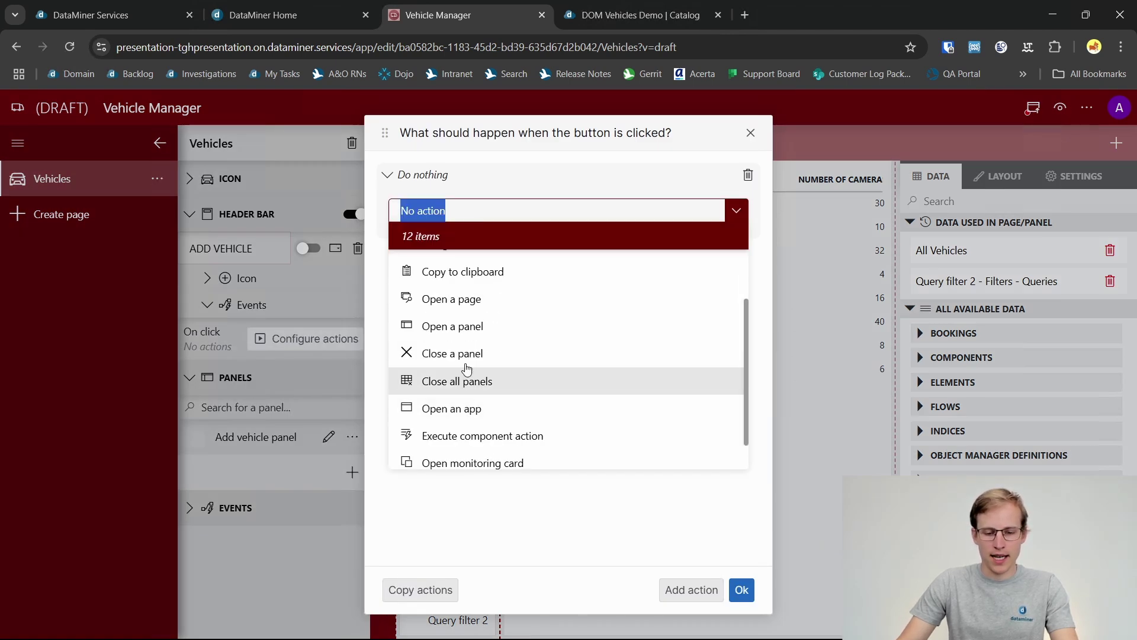
click(468, 327)
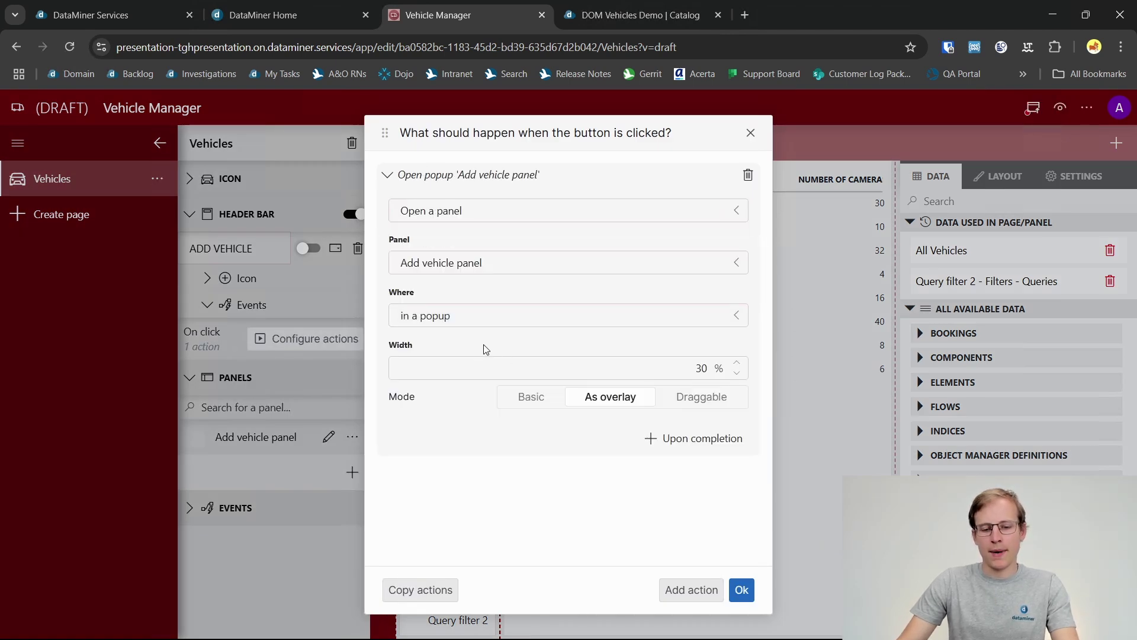
click(505, 263)
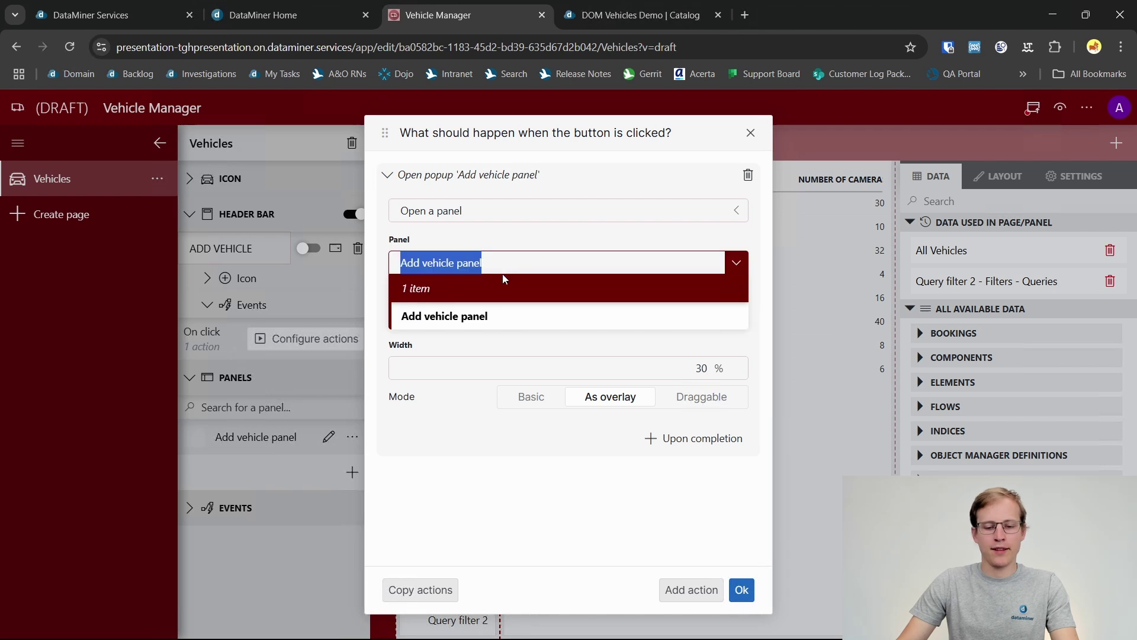
click(495, 314)
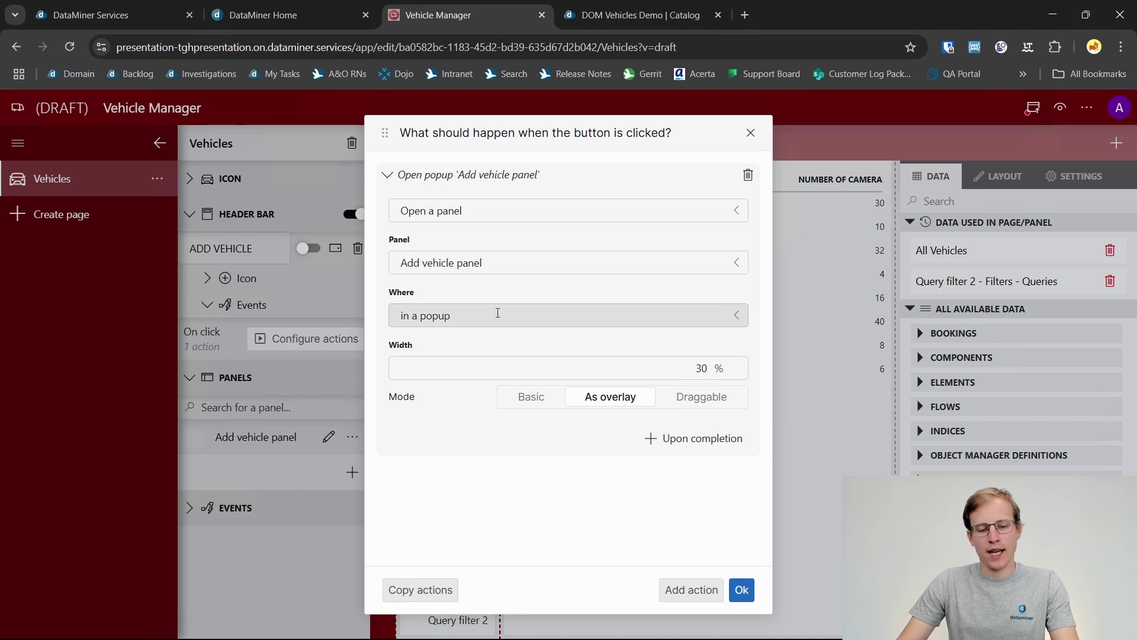
Step: Make the Add vehicle panel open on the left with a width of 40% and confirm the button's action
click(498, 313)
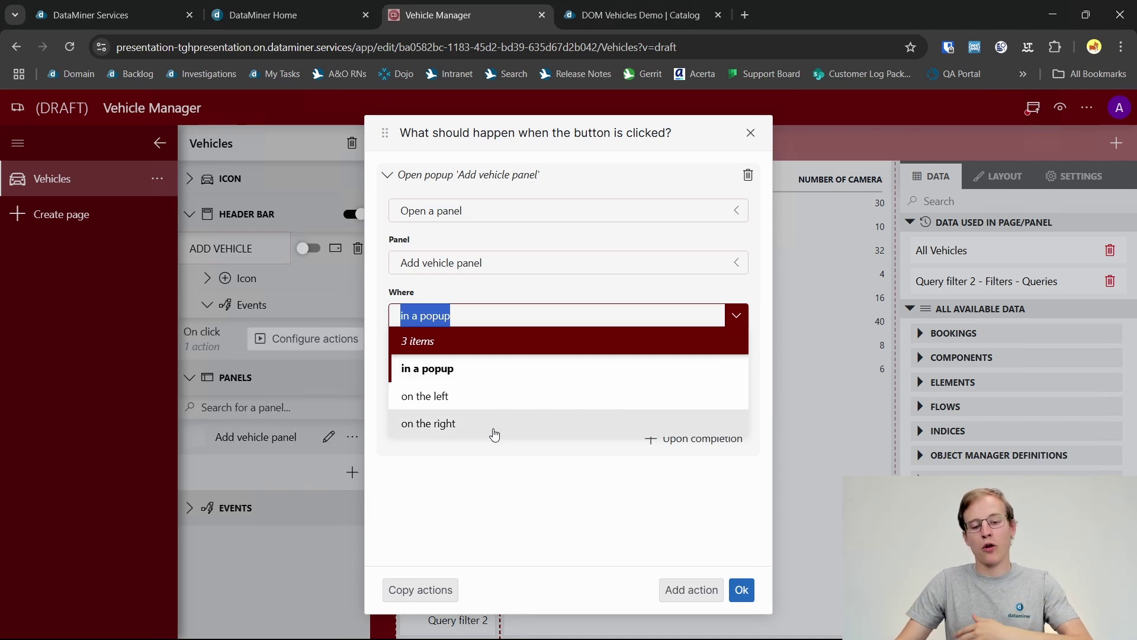
click(504, 402)
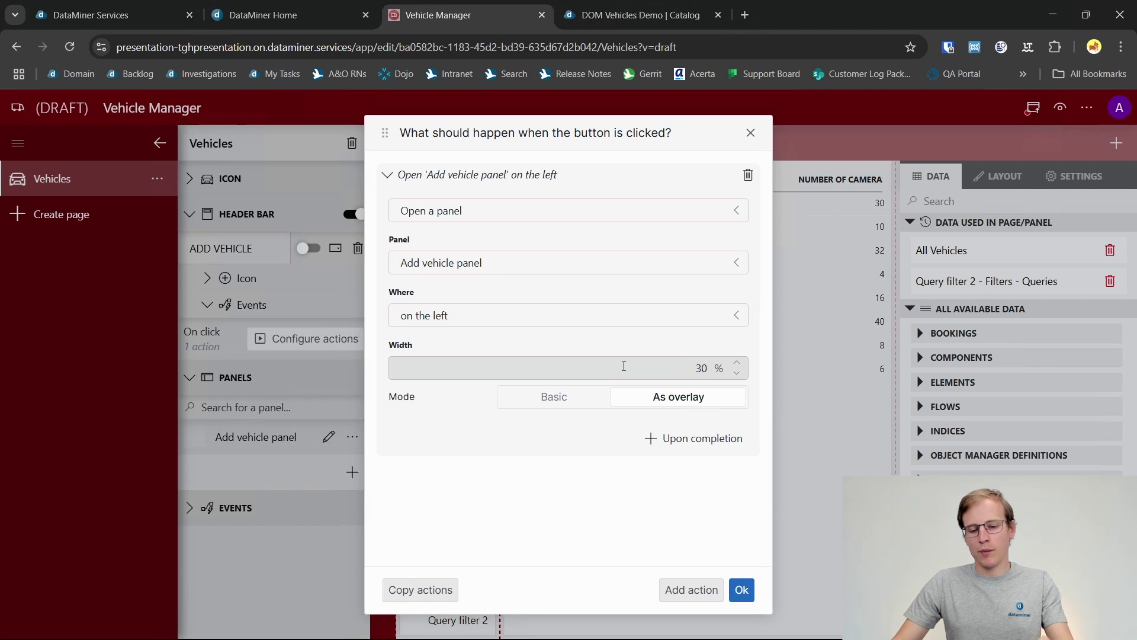
click(733, 363)
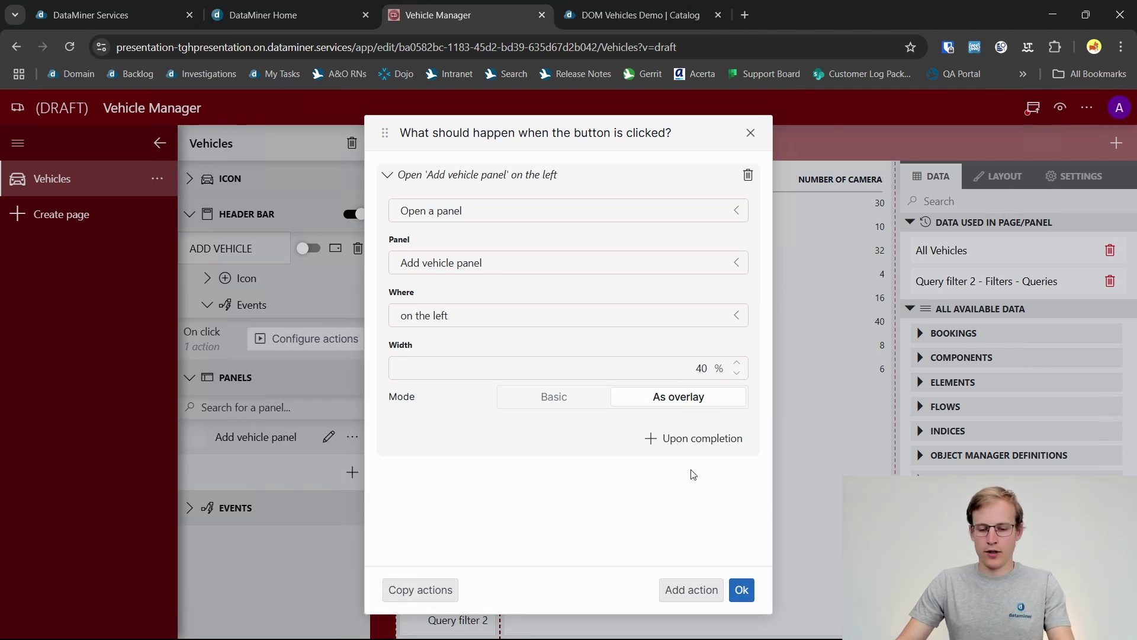
click(743, 590)
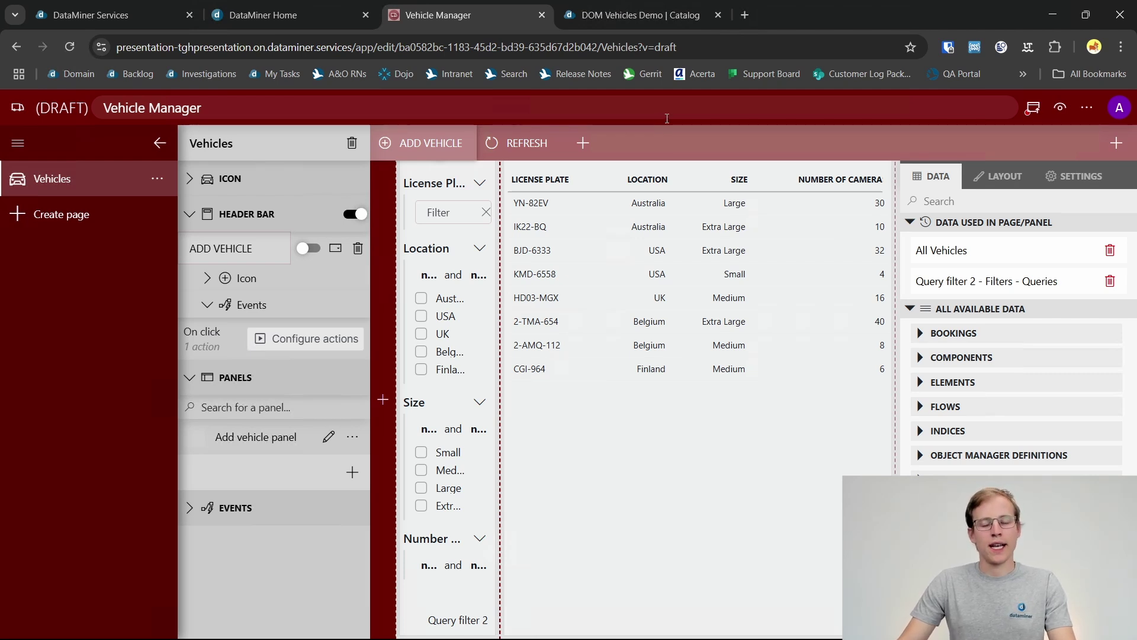
Step: Preview the draft app and test refreshing the vehicle table
click(1058, 111)
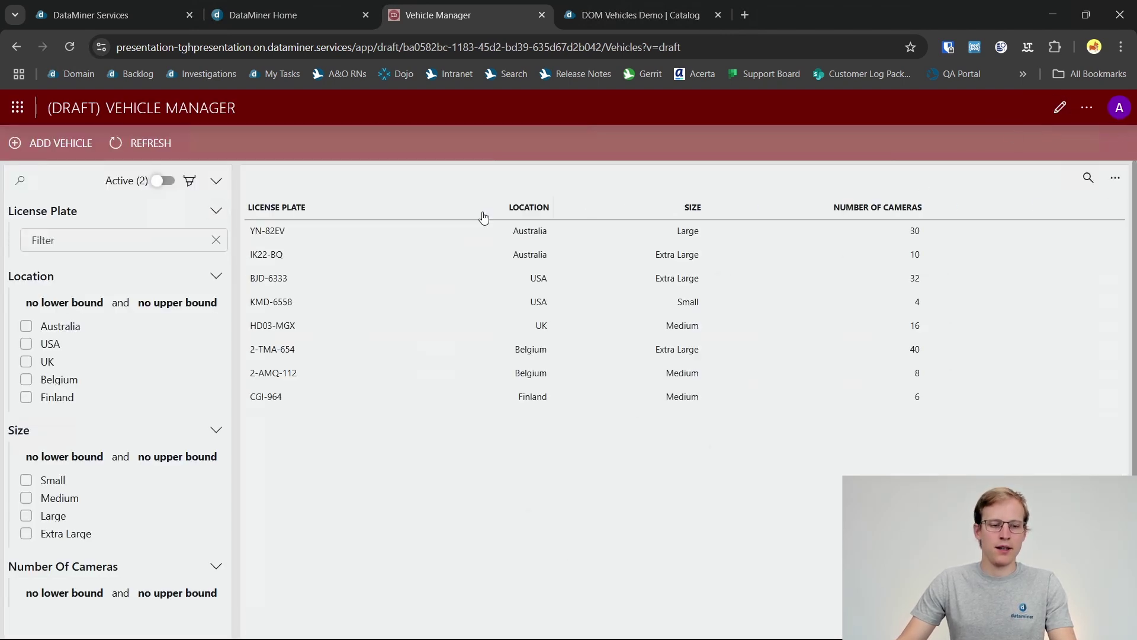
click(118, 145)
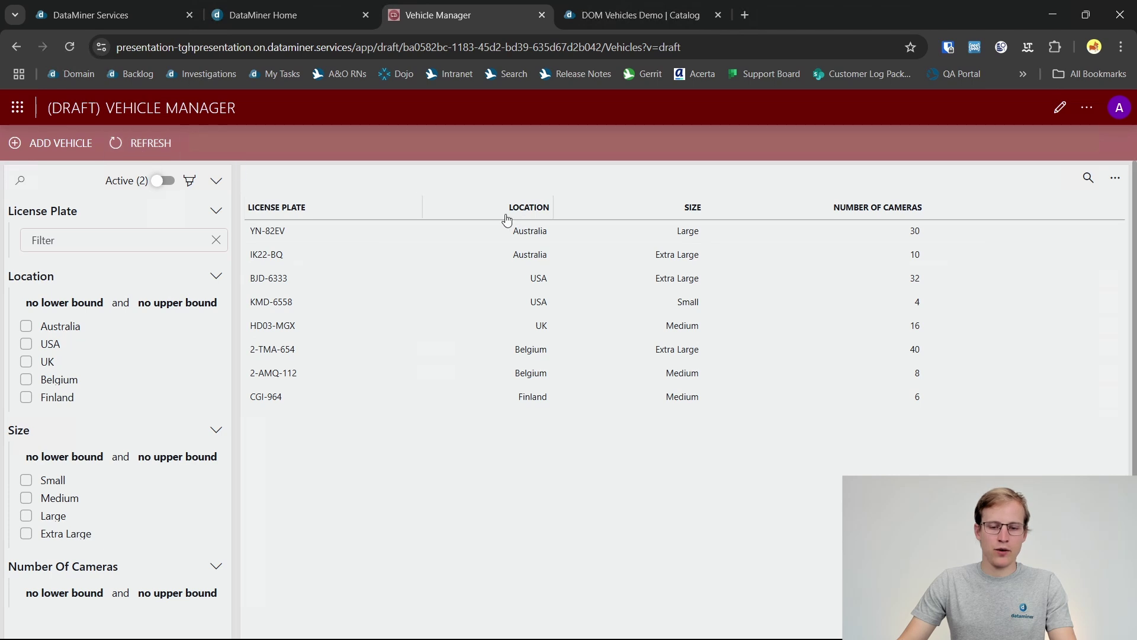
click(153, 153)
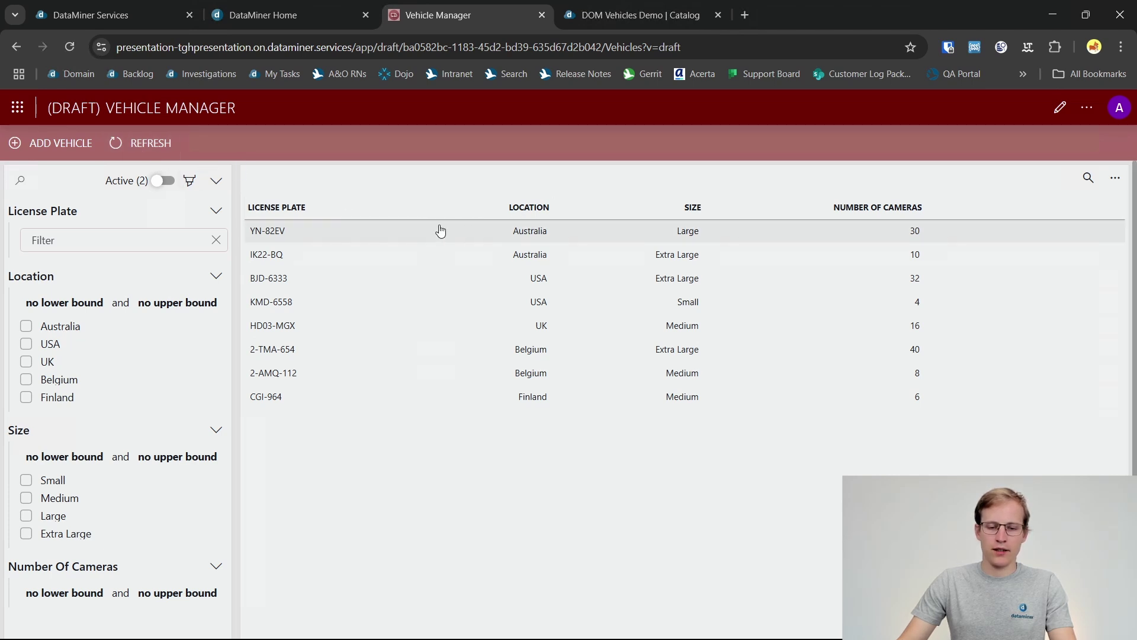
click(144, 145)
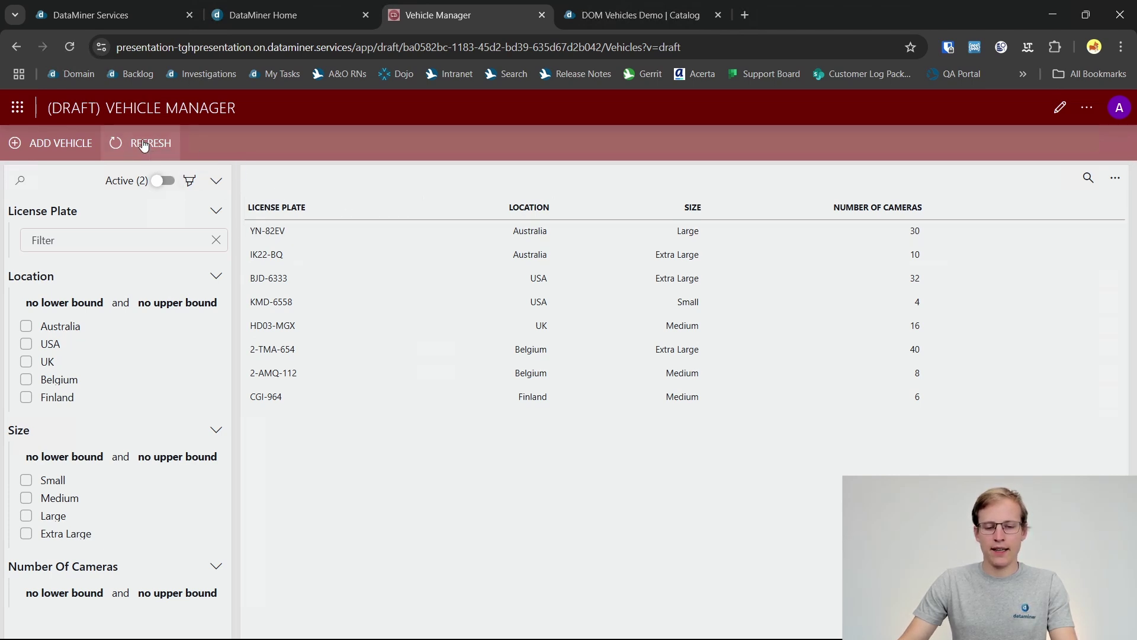
Step: Start adding a vehicle in the preview with license plate ABC-123 and location UK
click(33, 149)
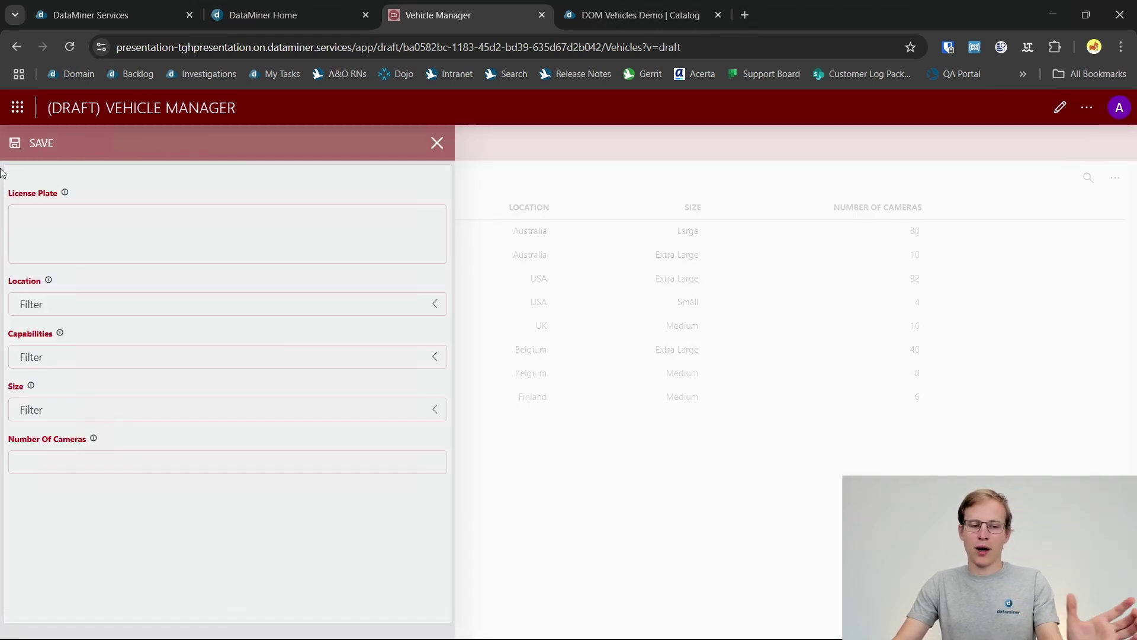
click(173, 240)
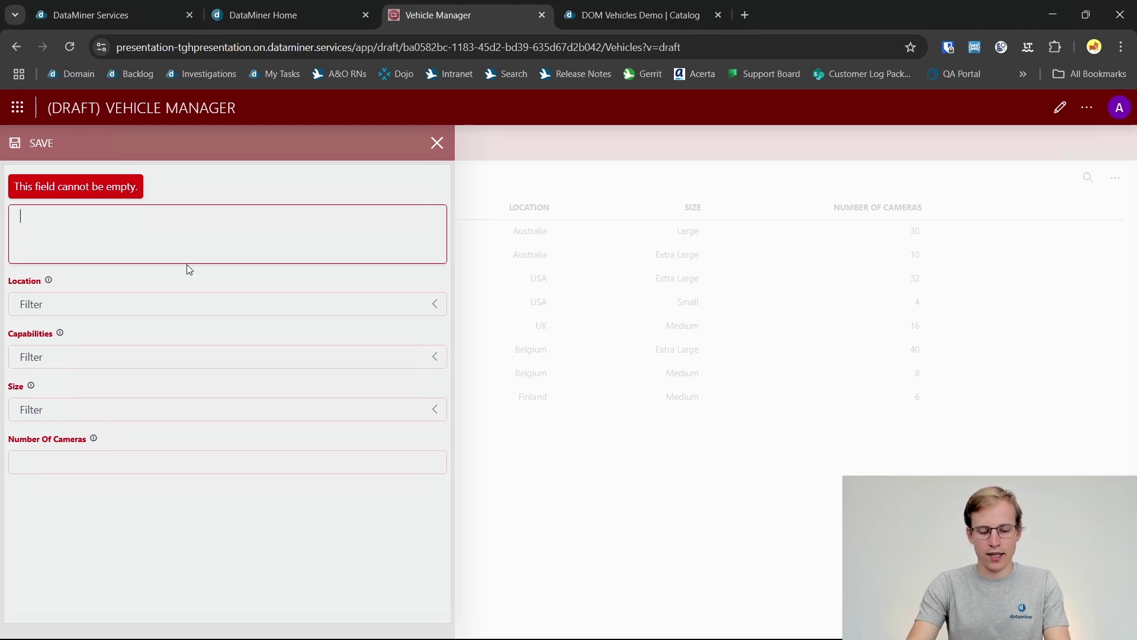
text(ABC-1)
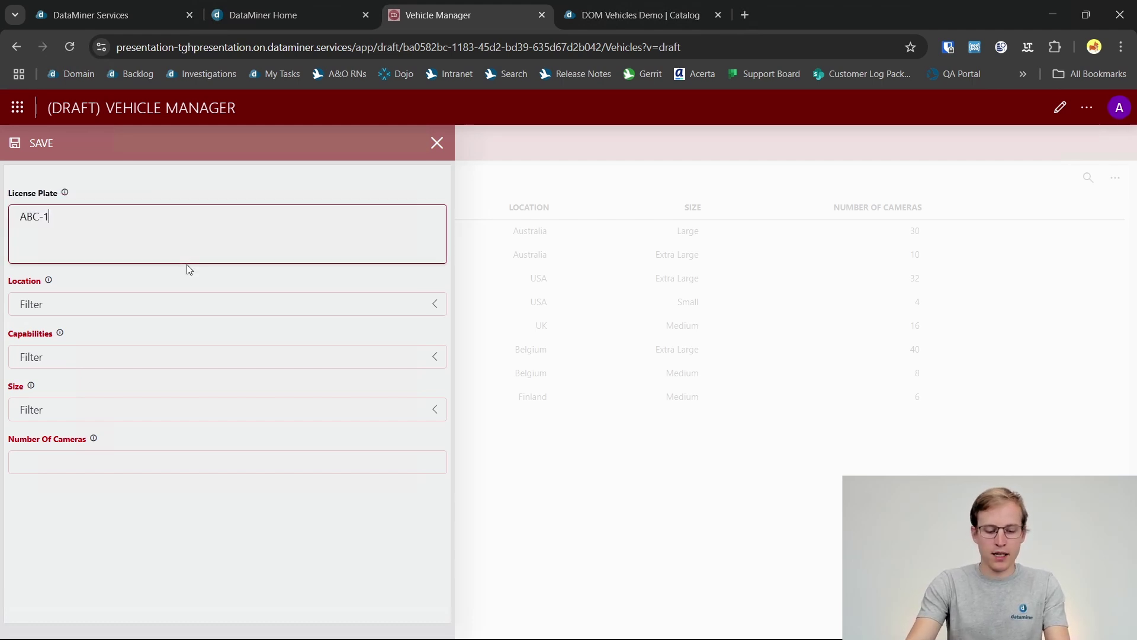
text(23)
click(134, 303)
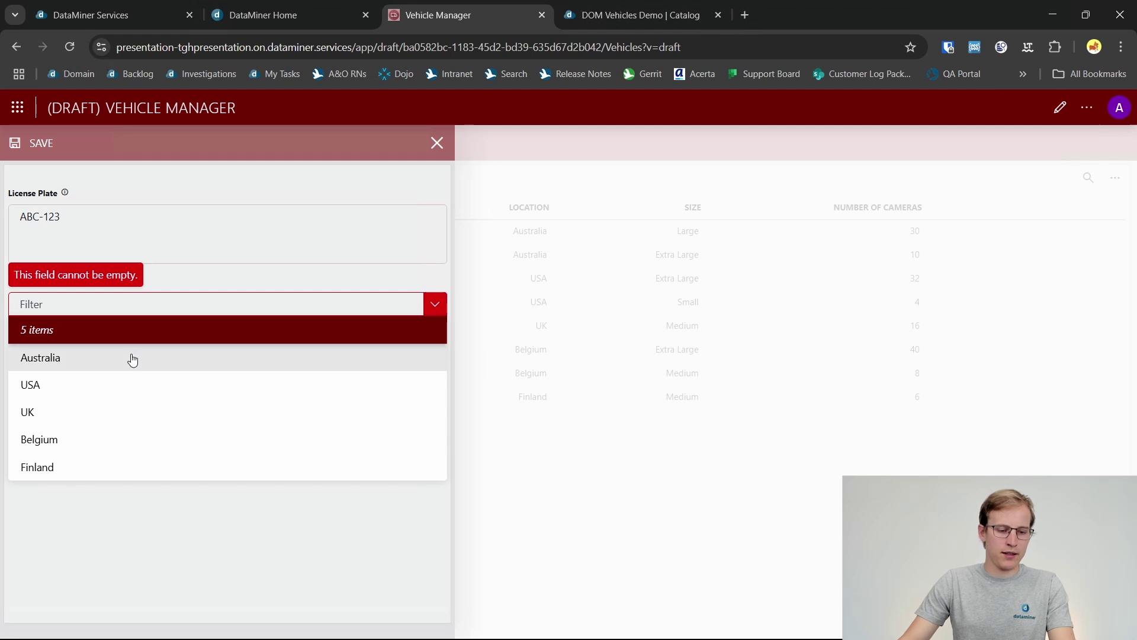
click(90, 411)
Step: Select 4K, Dolby Atmos and Satellite as the new vehicle's capabilities
click(101, 363)
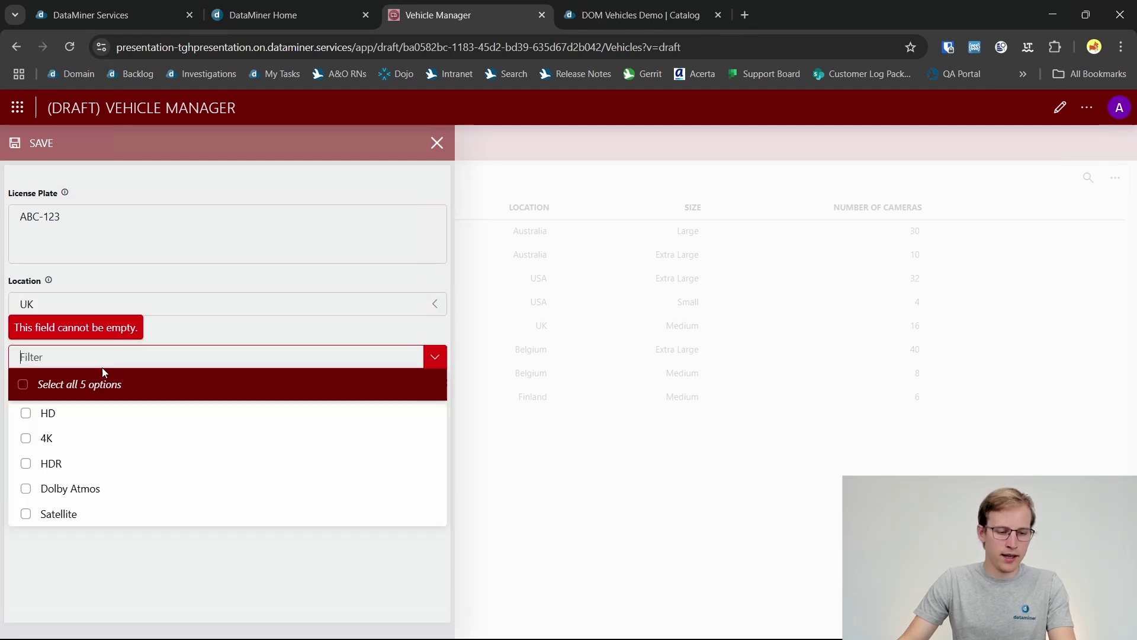
click(70, 439)
click(70, 488)
click(59, 514)
click(122, 549)
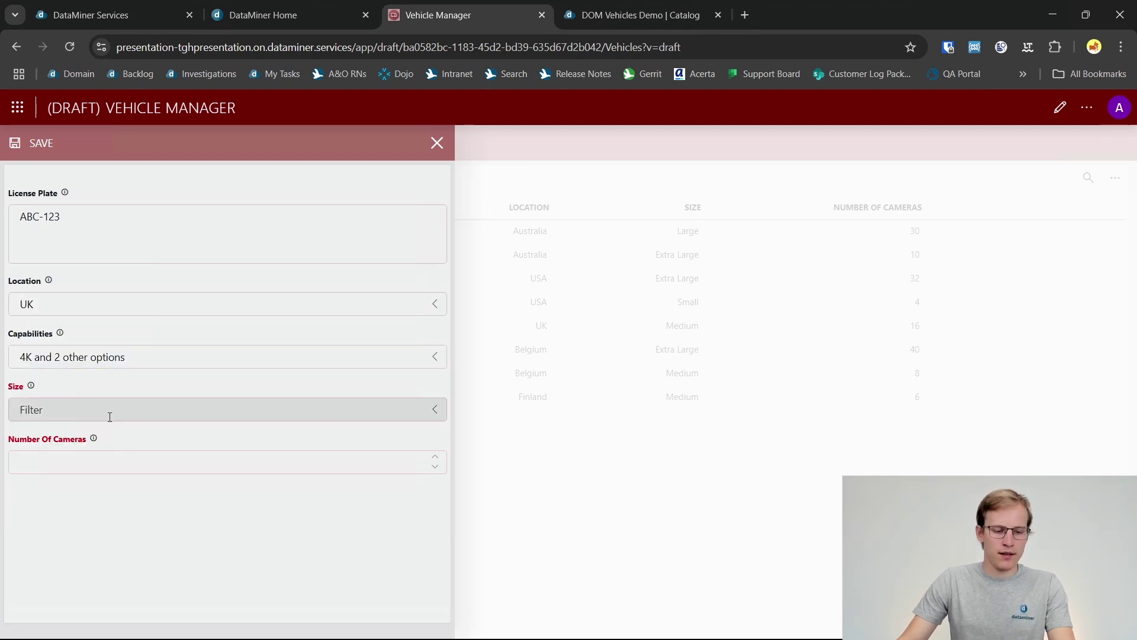
Step: Set the vehicle's size to Extra Large and its number of cameras to 12, and save it
click(110, 417)
click(79, 541)
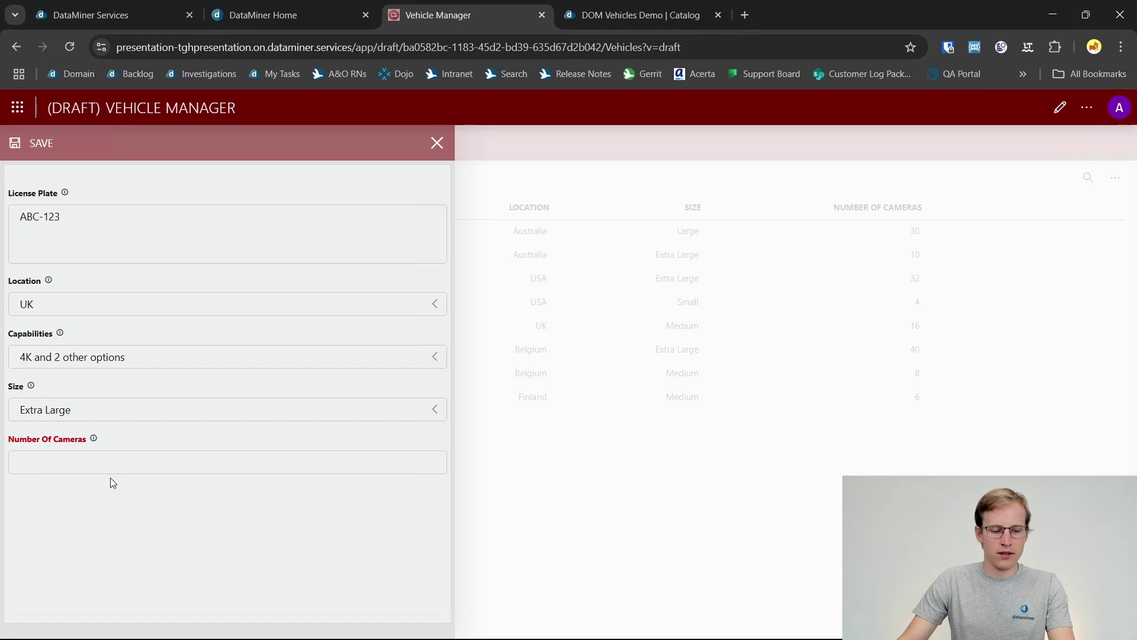
click(111, 457)
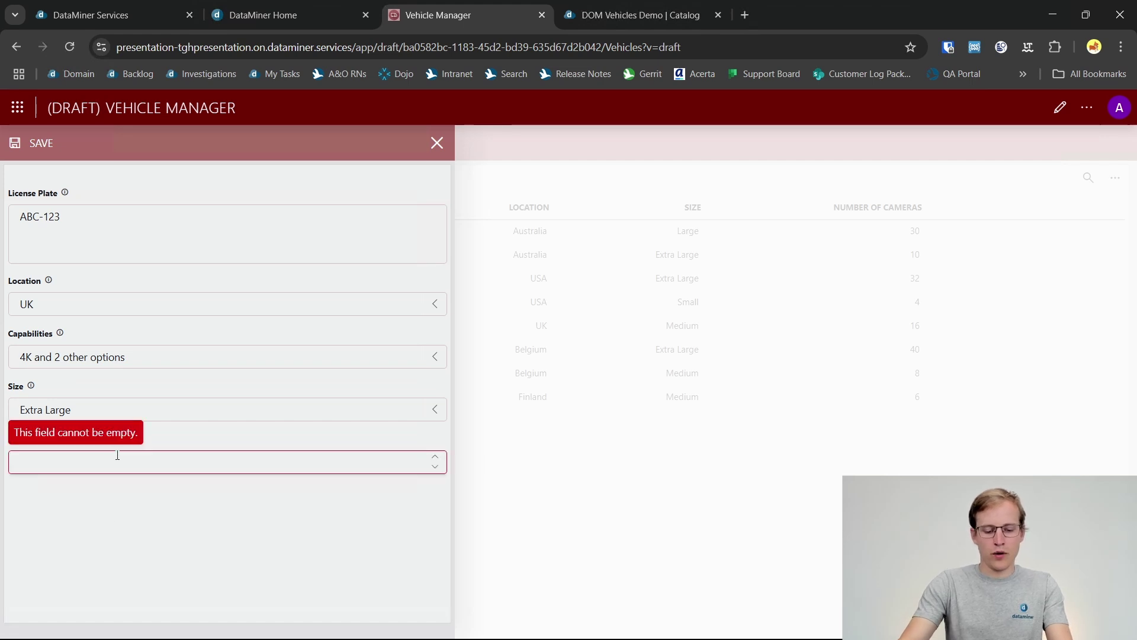
text(12)
click(124, 500)
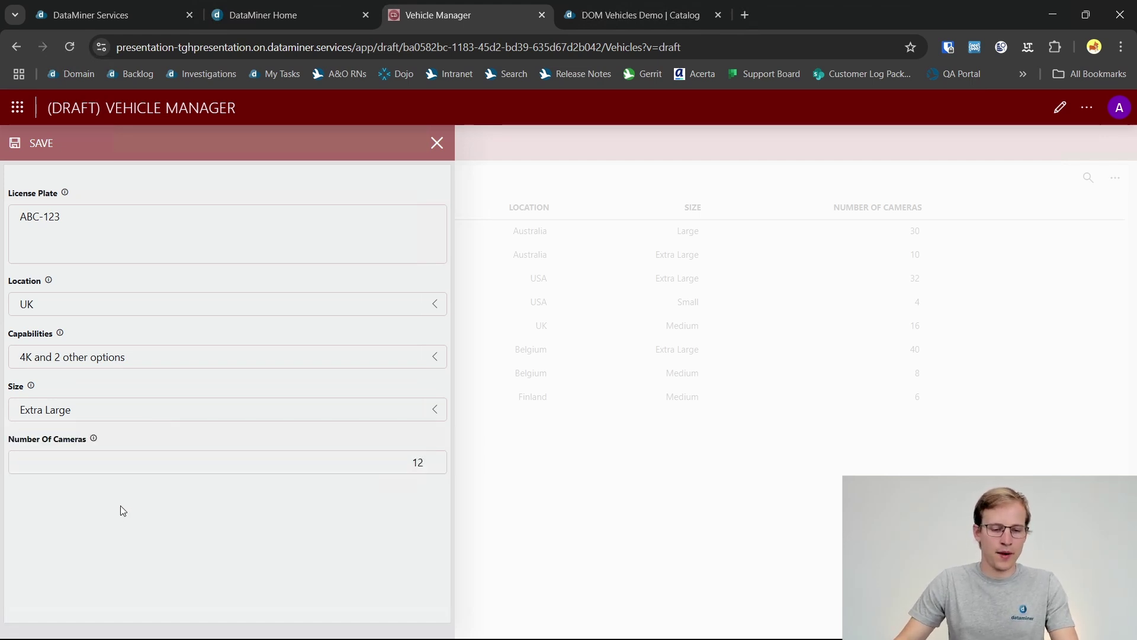
click(41, 142)
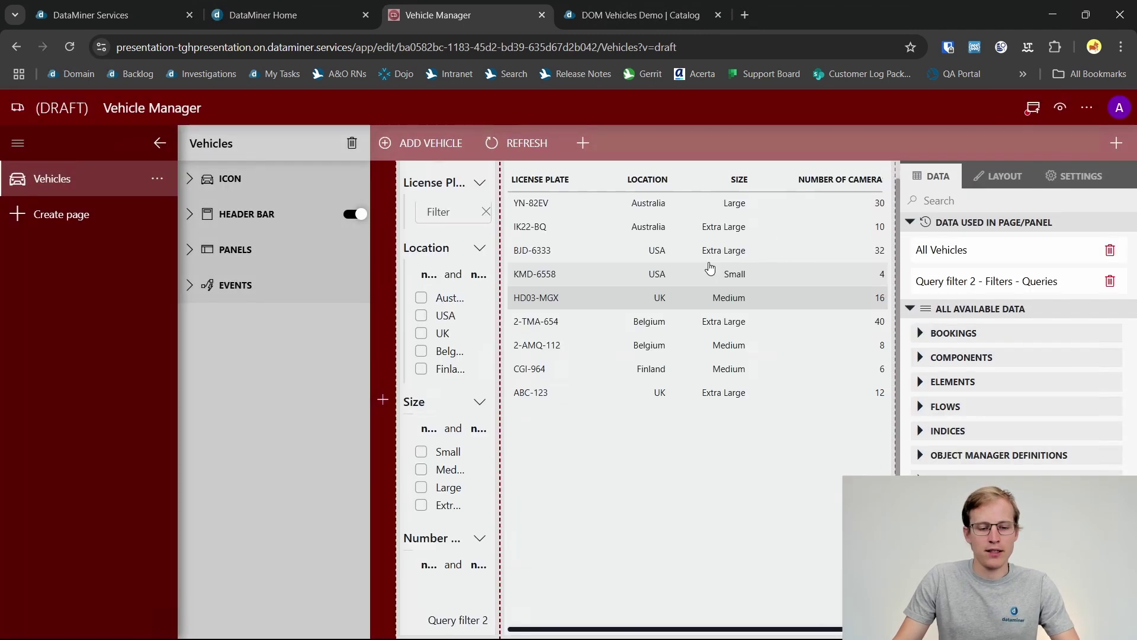
Step: Create a new panel for the Vehicles page in the app editor and name it Edit vehicle panel
click(195, 254)
click(353, 344)
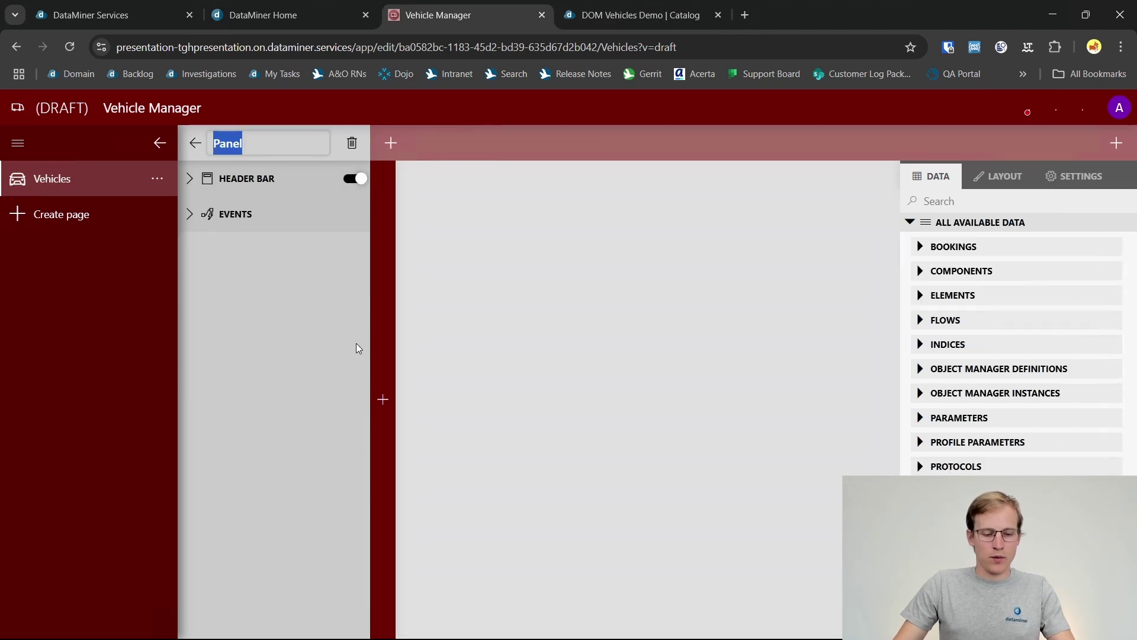
text(E)
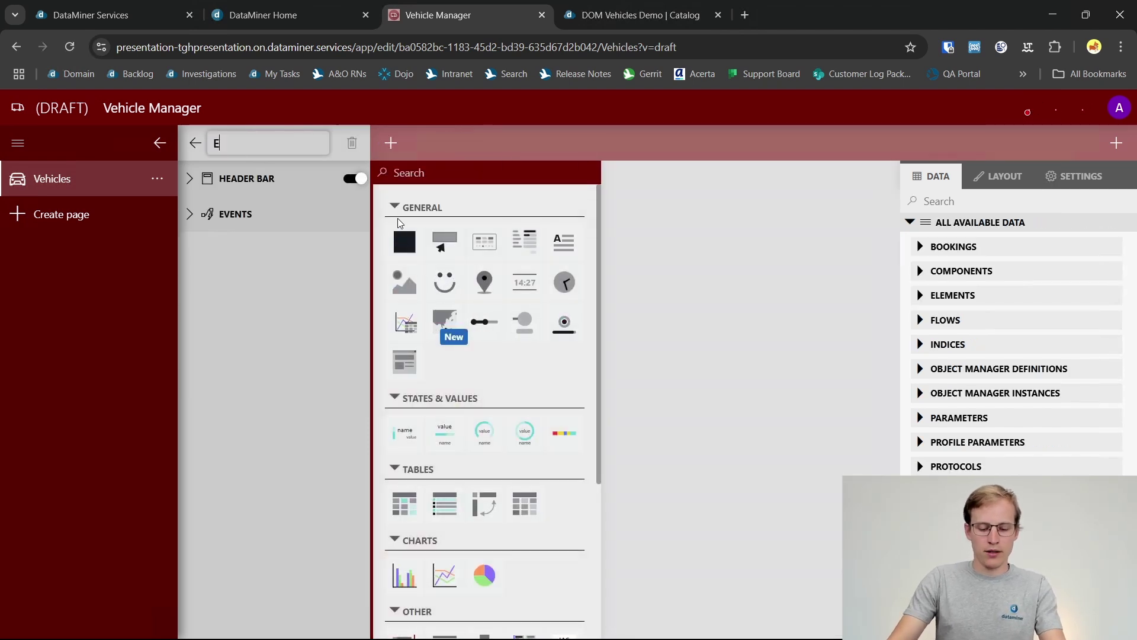
text(dit vehi)
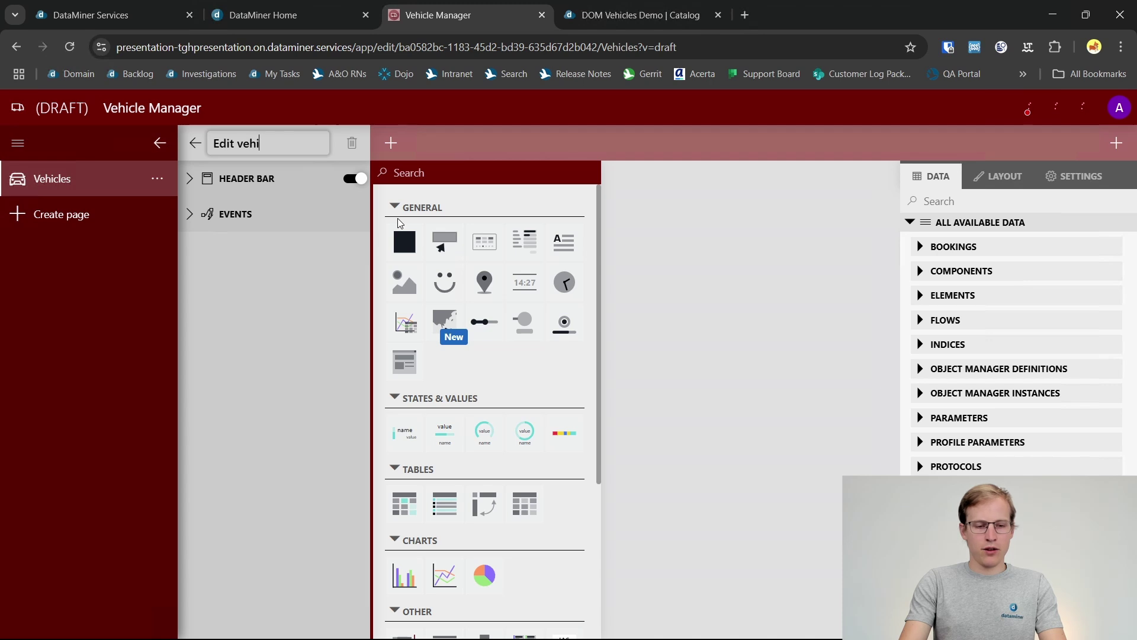
text(cle panel)
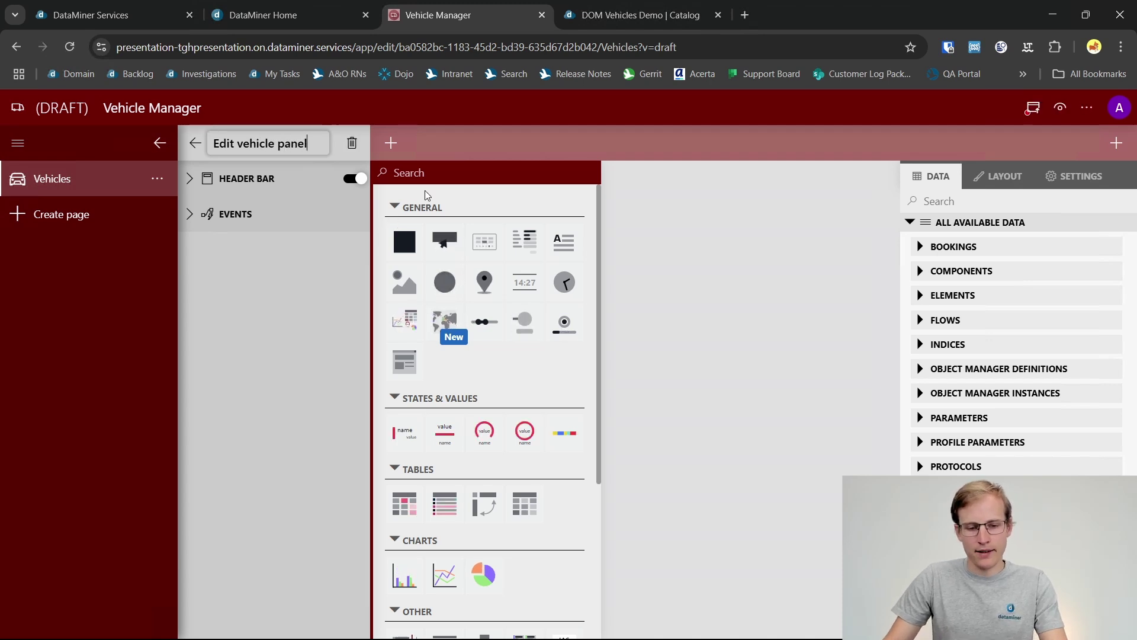
Step: Add a form component to the Edit vehicle panel, enlarge it to fill the canvas, and return to the Vehicles page
click(429, 174)
text(form)
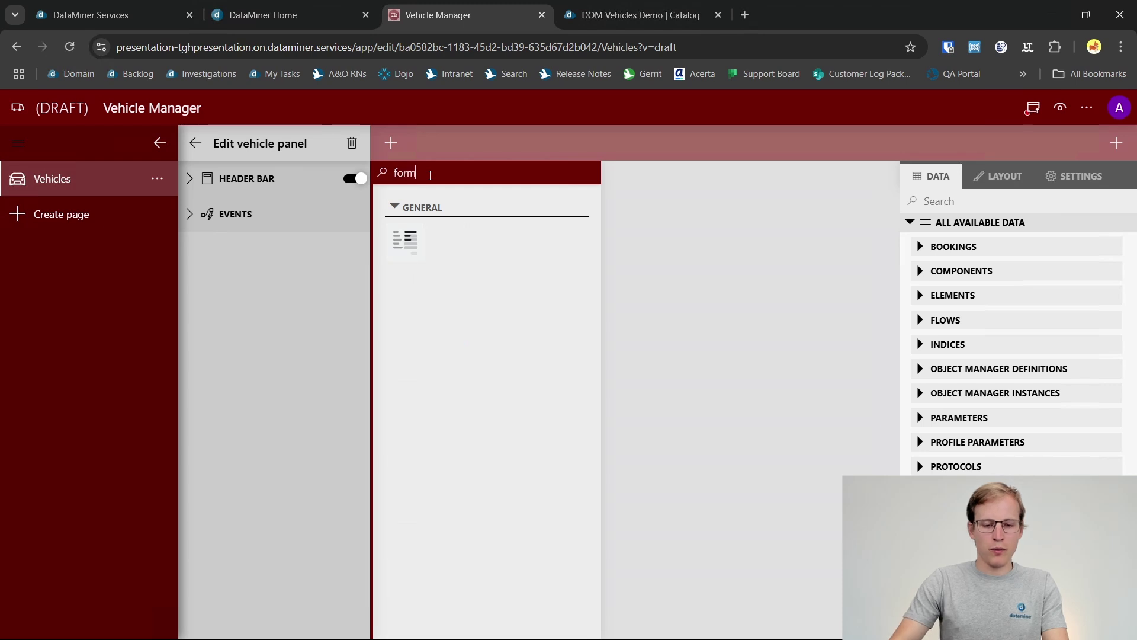
drag(408, 246, 421, 222)
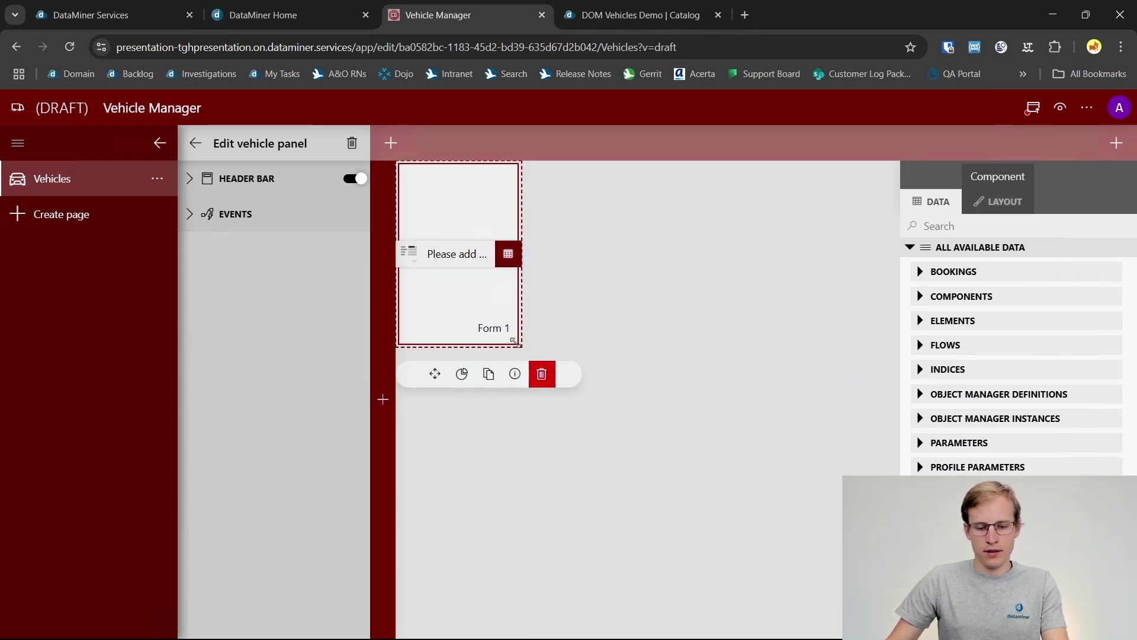
drag(519, 351, 894, 626)
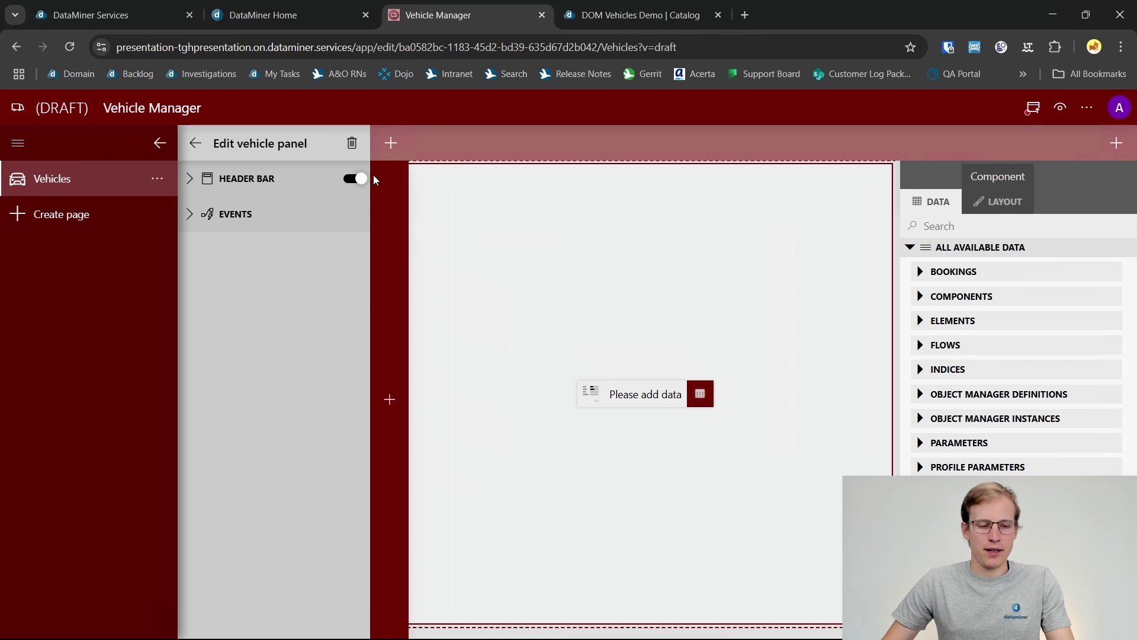
click(196, 142)
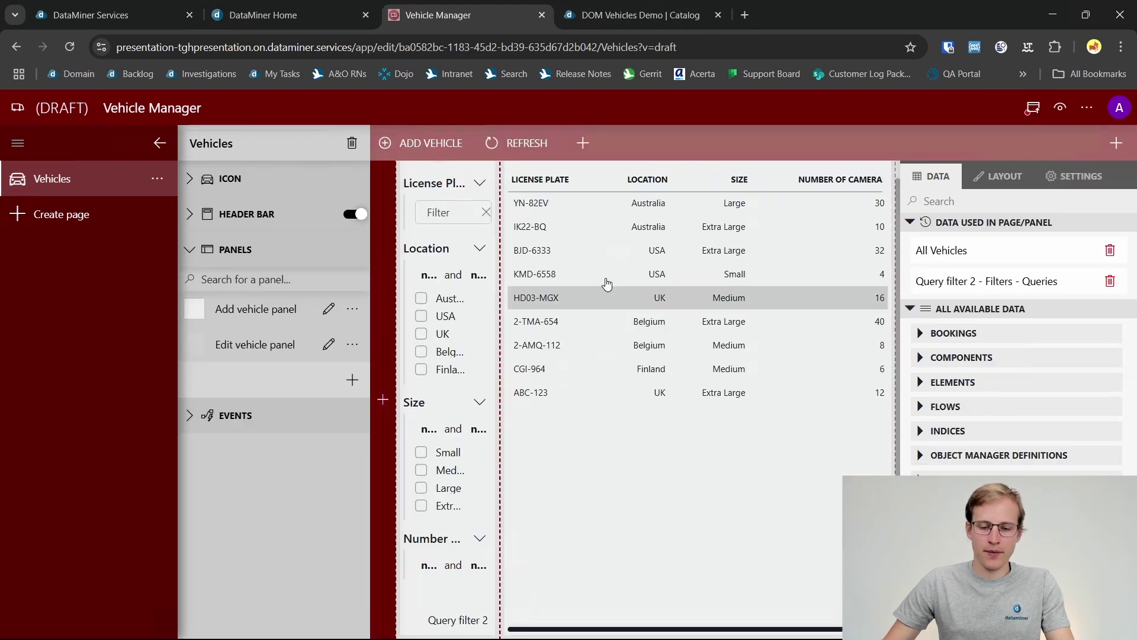
click(615, 256)
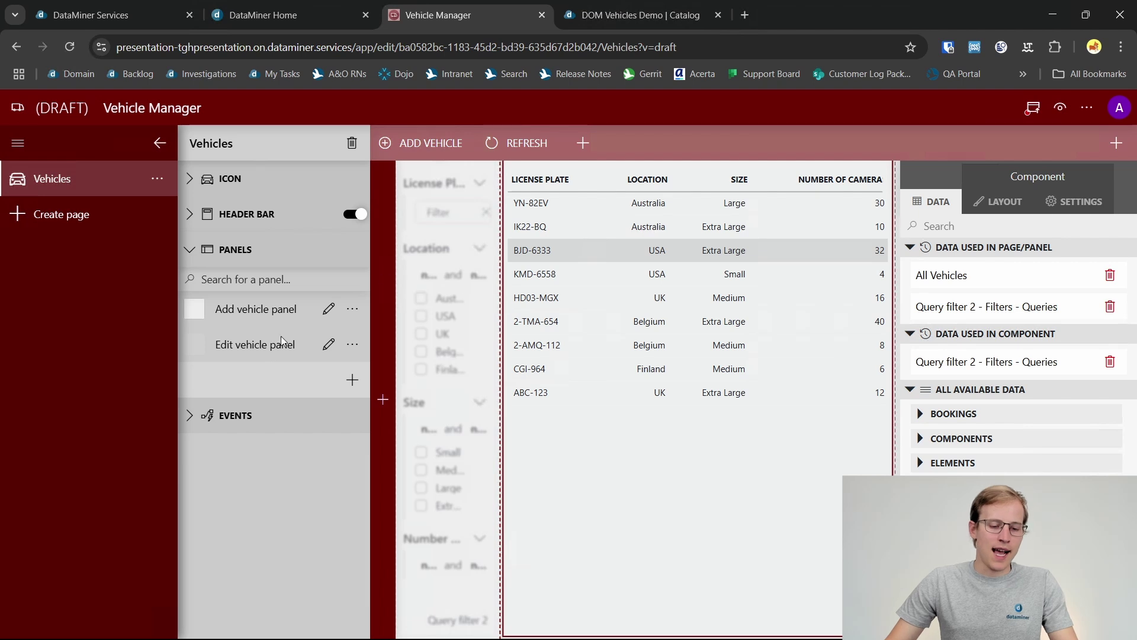
click(329, 344)
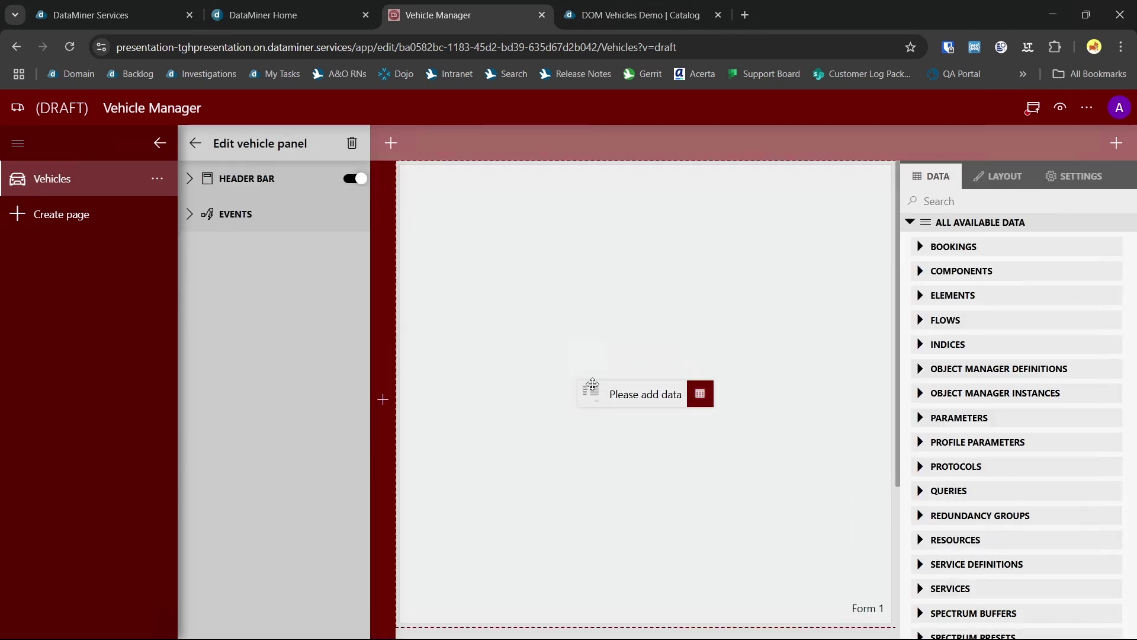
click(696, 398)
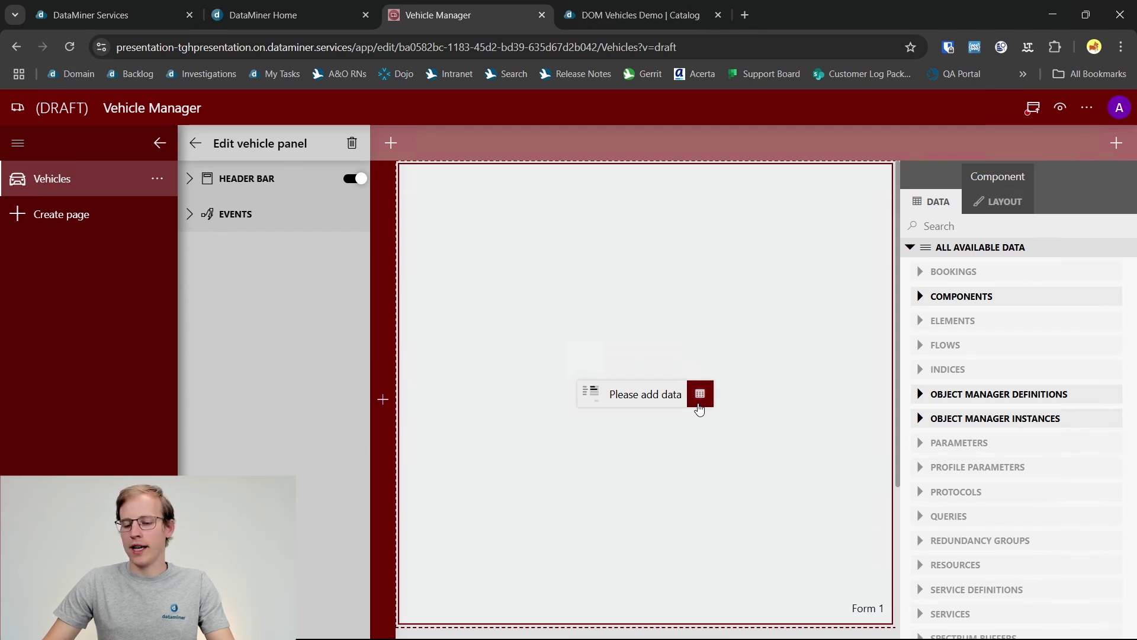
click(921, 302)
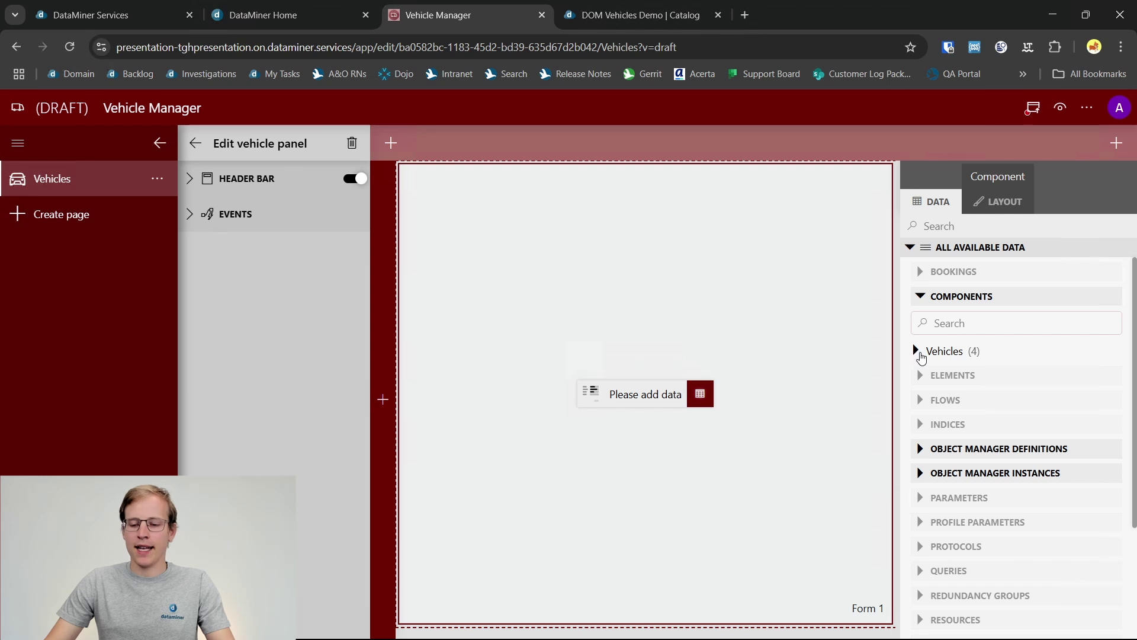
click(916, 352)
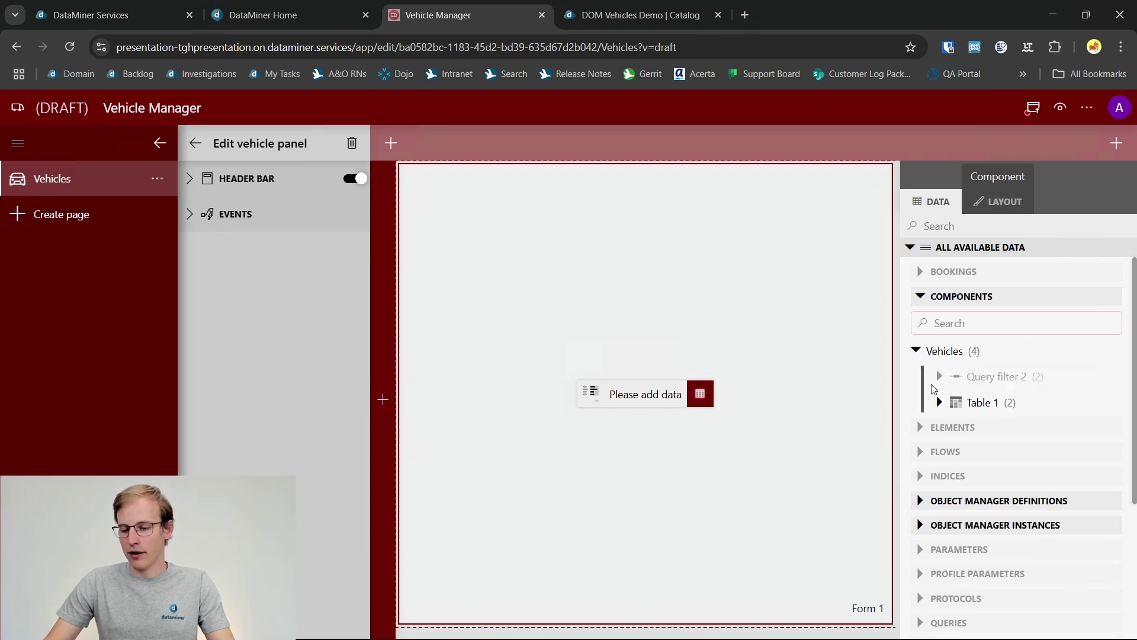
click(940, 404)
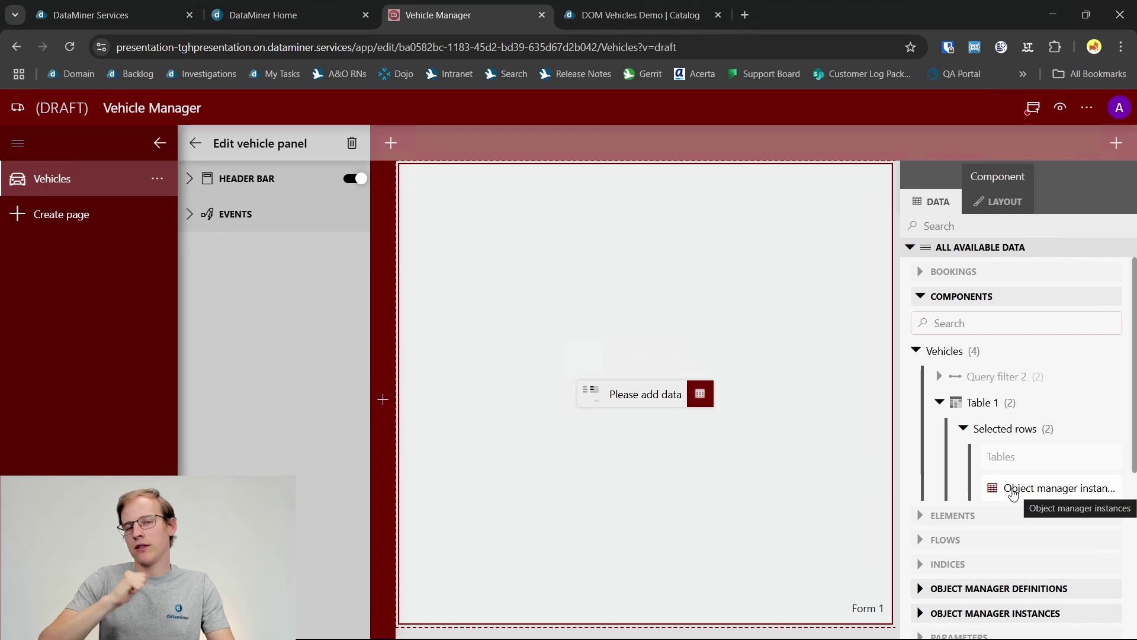
drag(1013, 493, 648, 397)
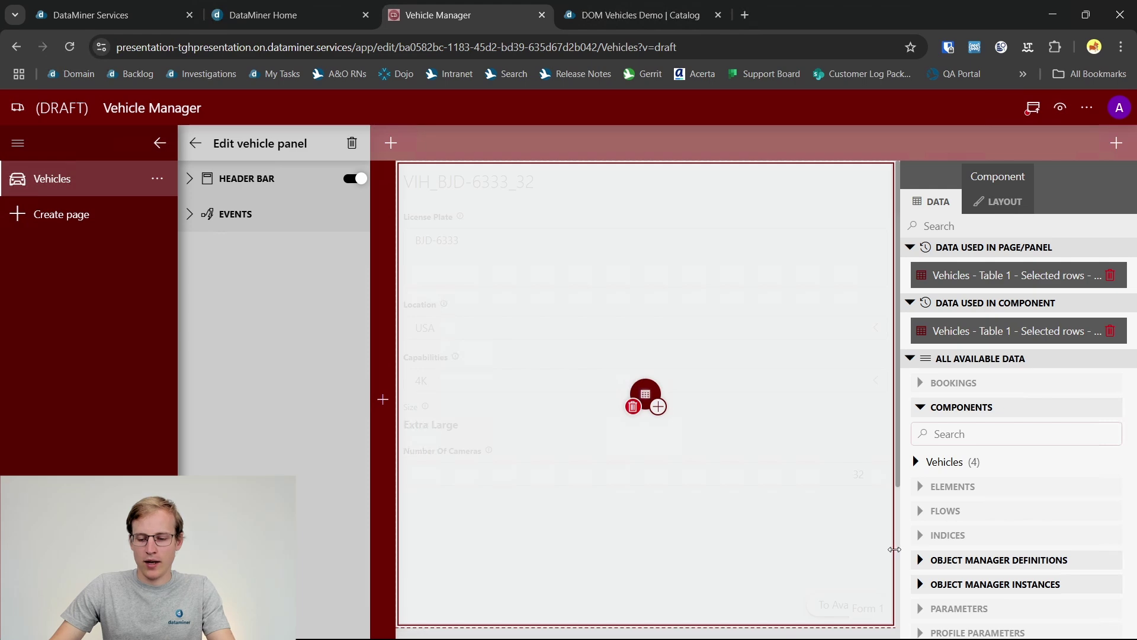
click(875, 637)
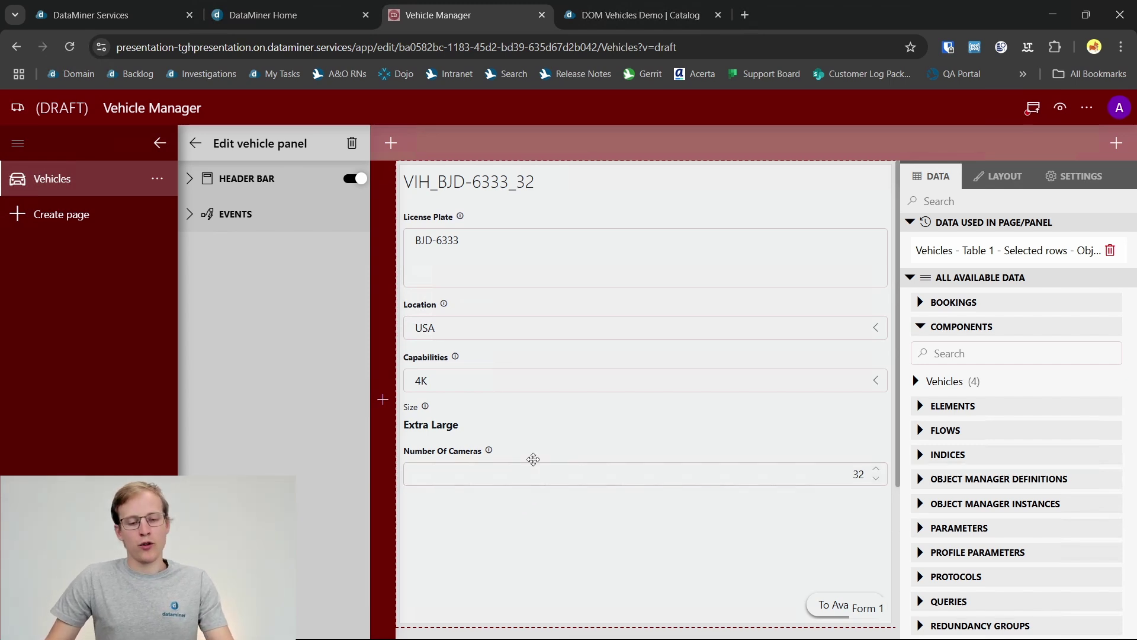
click(550, 256)
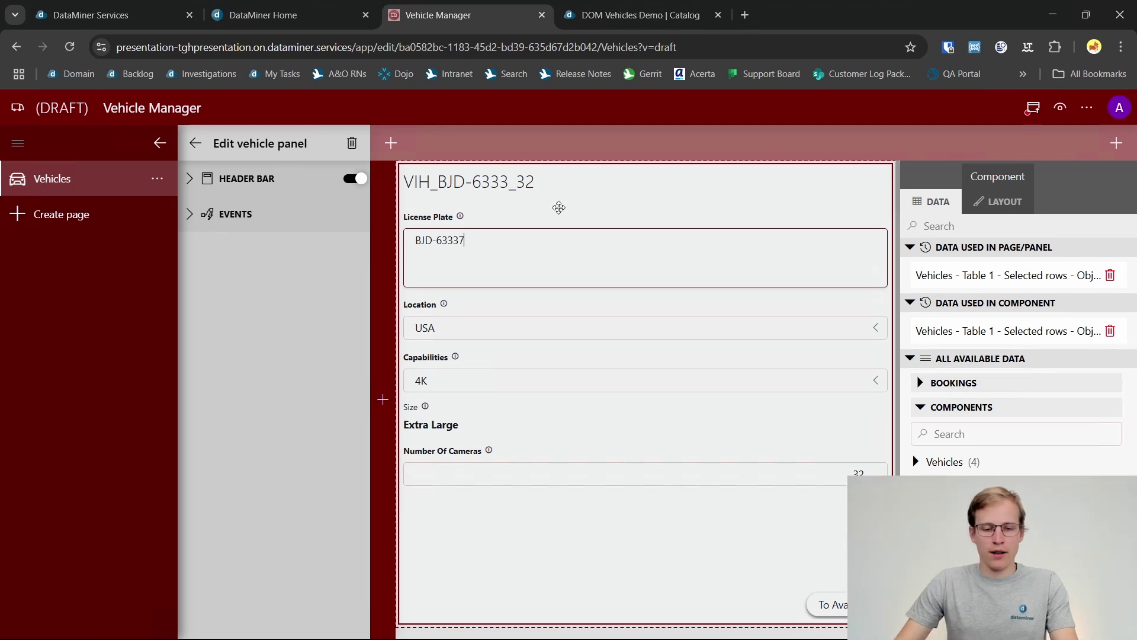
click(390, 143)
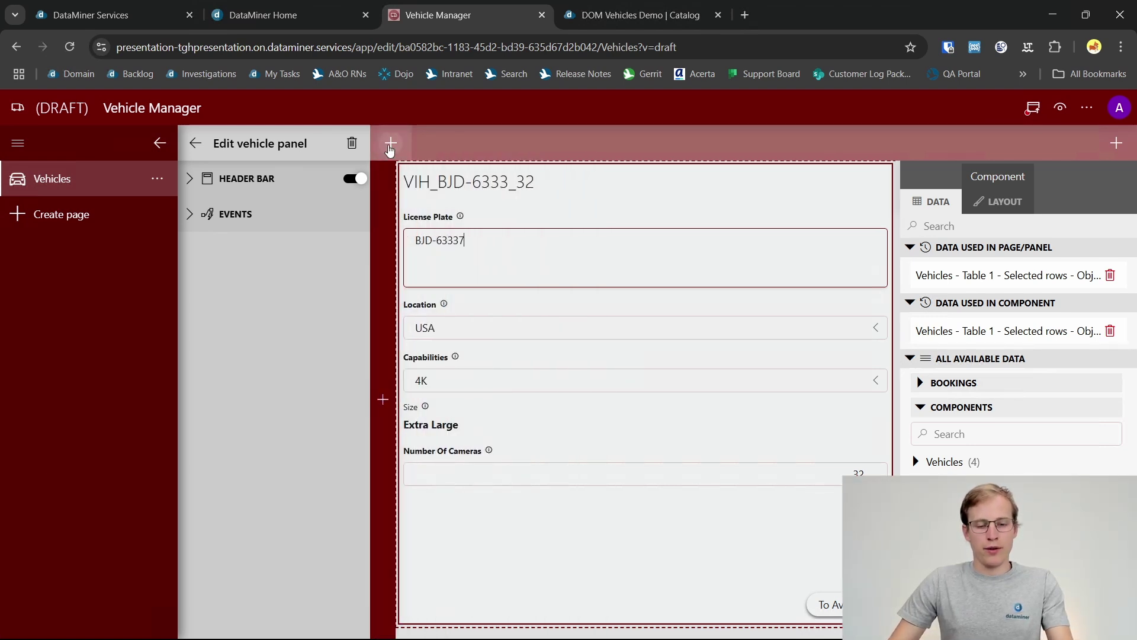
click(390, 144)
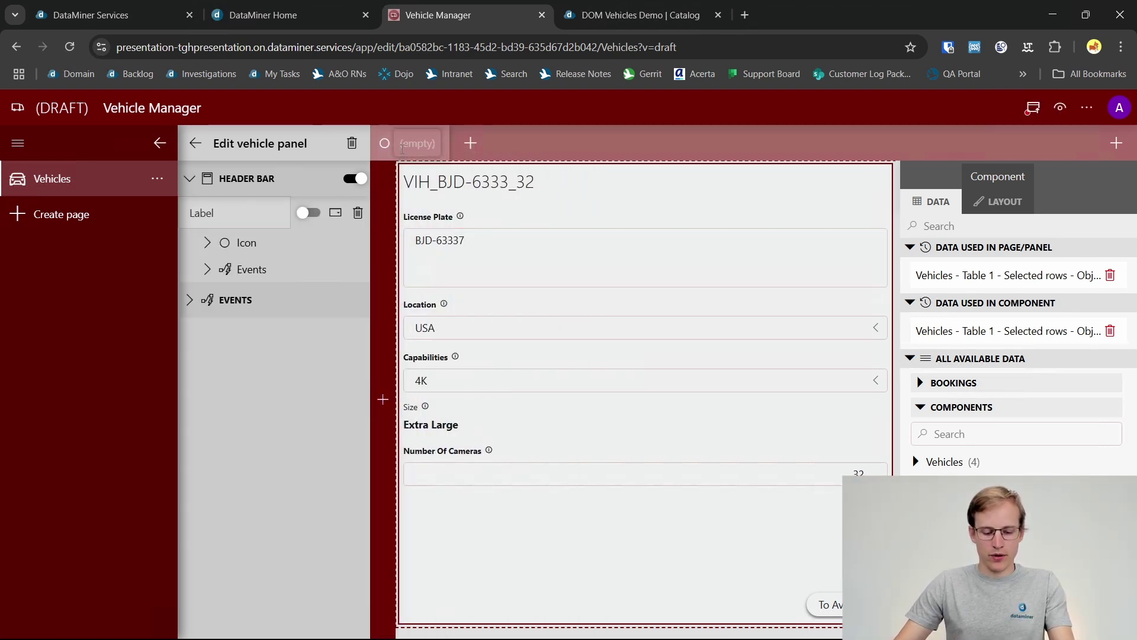
text(SAVE)
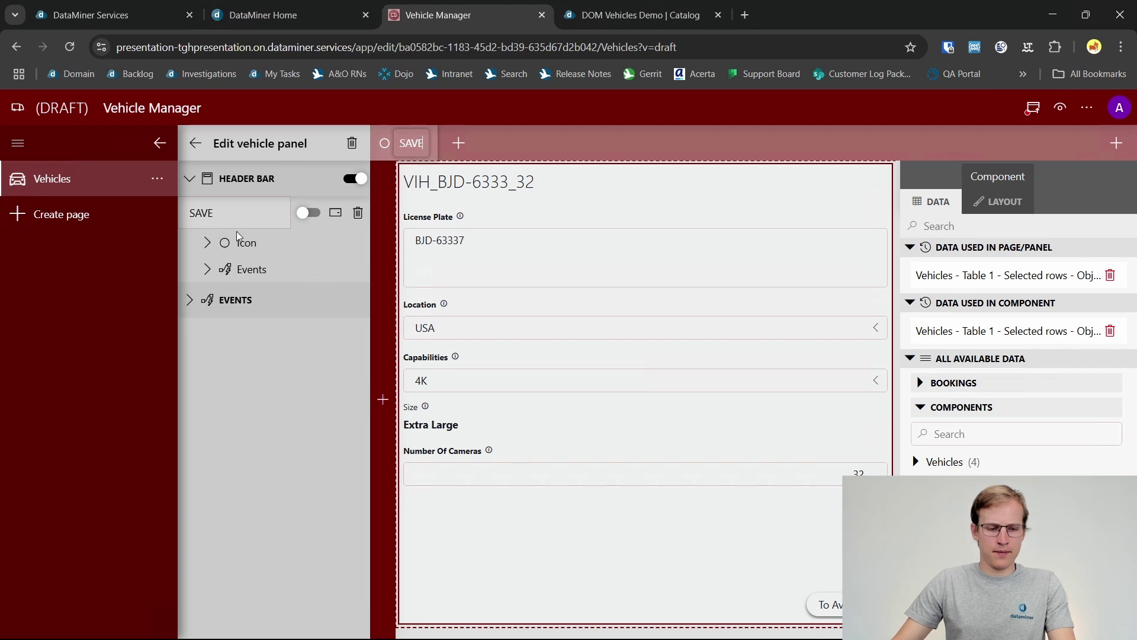
click(205, 244)
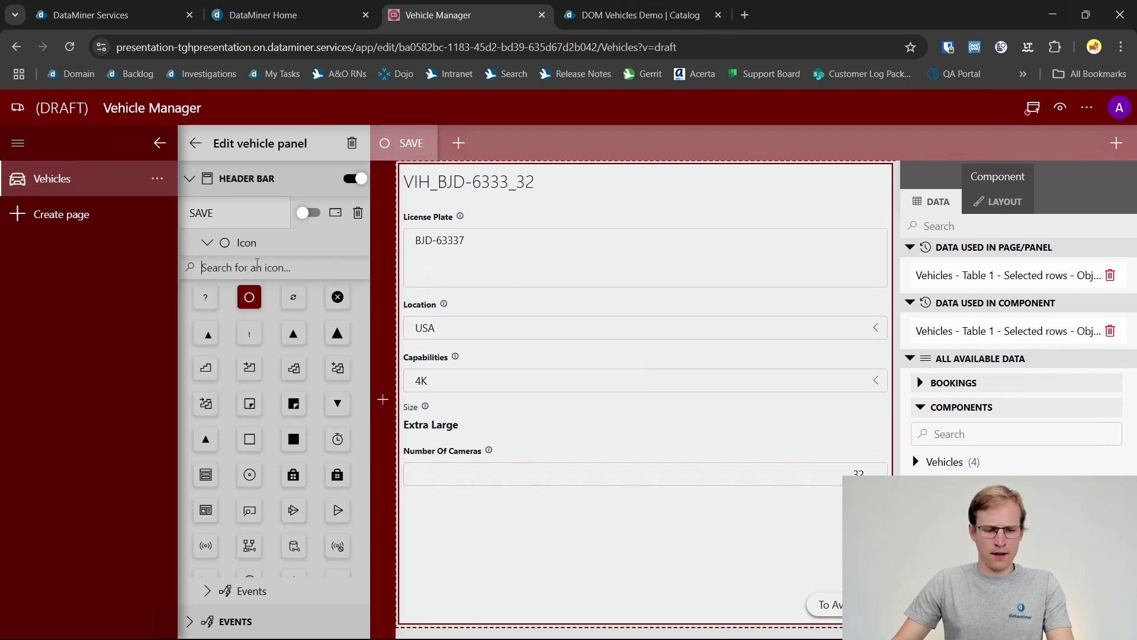
text(save)
click(274, 303)
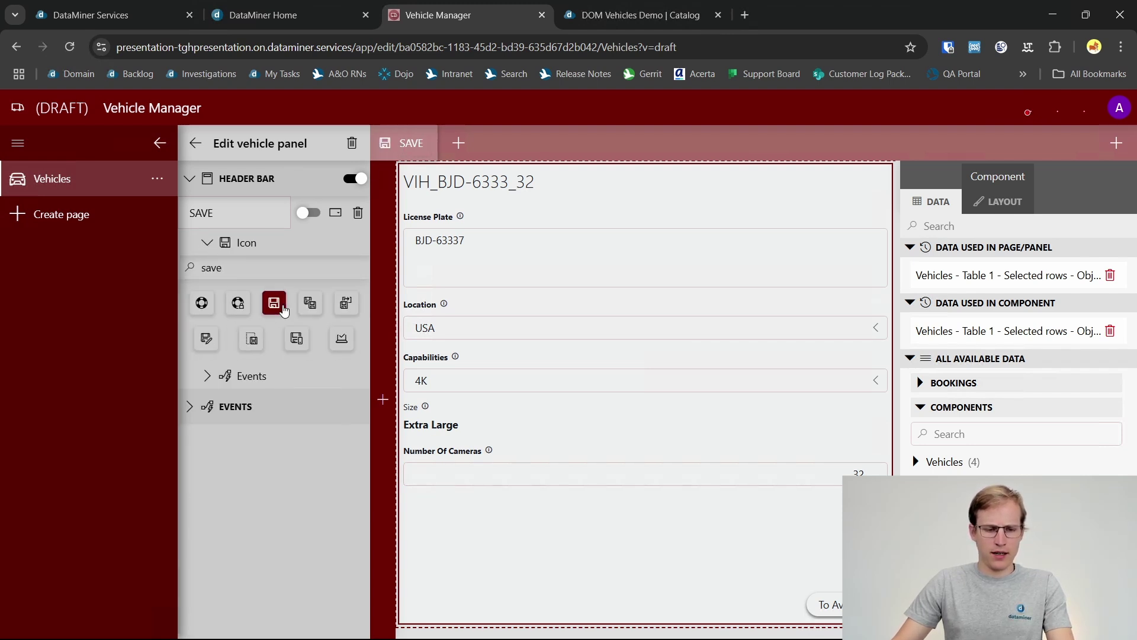
Step: Configure the SAVE button to execute the component action Save current changes on Form 1 of the Edit vehicle panel
click(245, 377)
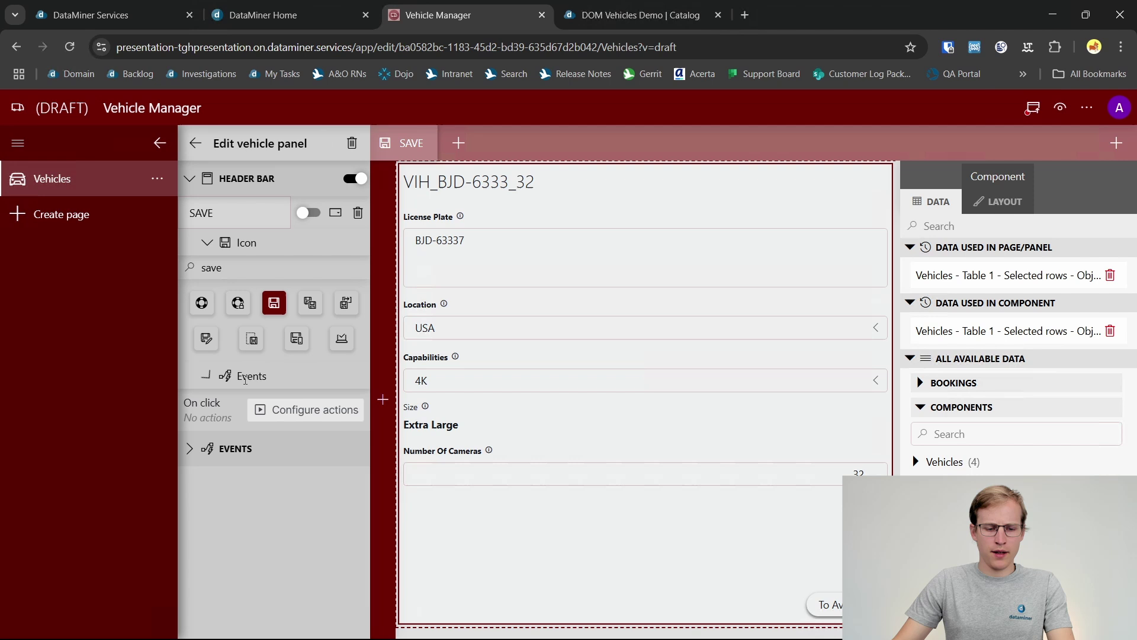
click(269, 408)
click(539, 211)
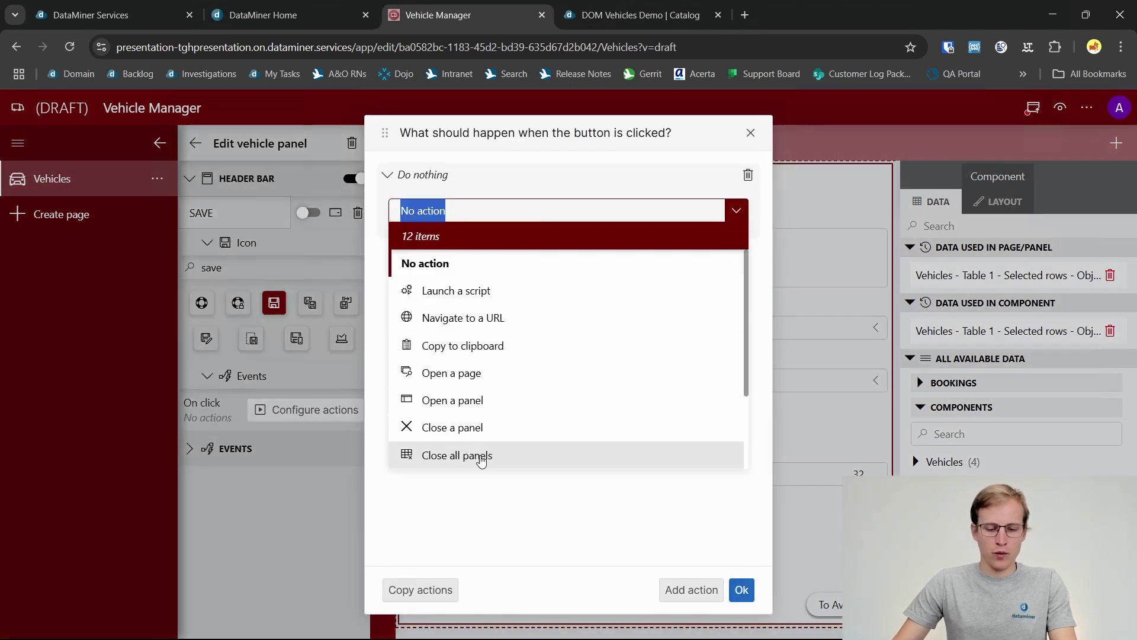
scroll(482, 451, down, 2)
click(503, 403)
click(477, 262)
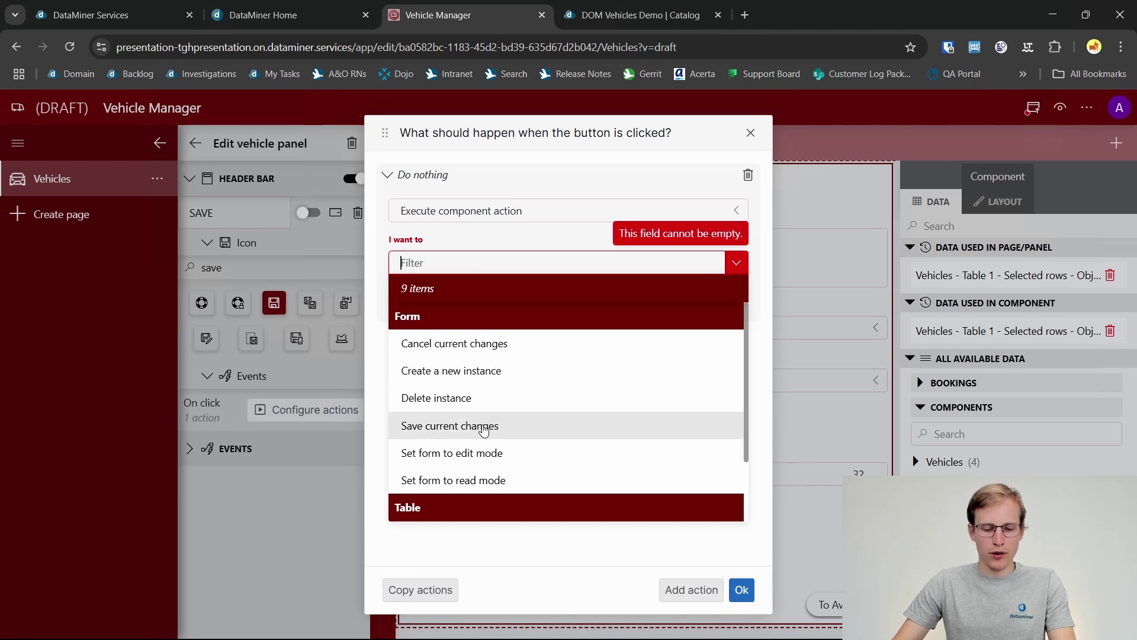
click(483, 425)
click(509, 315)
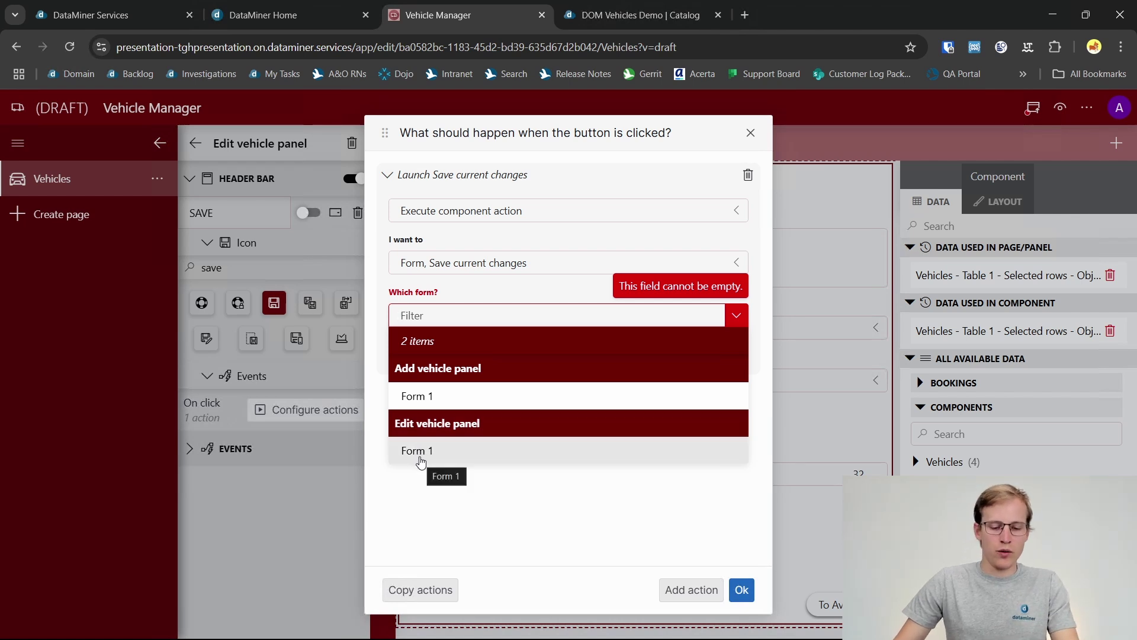
click(419, 451)
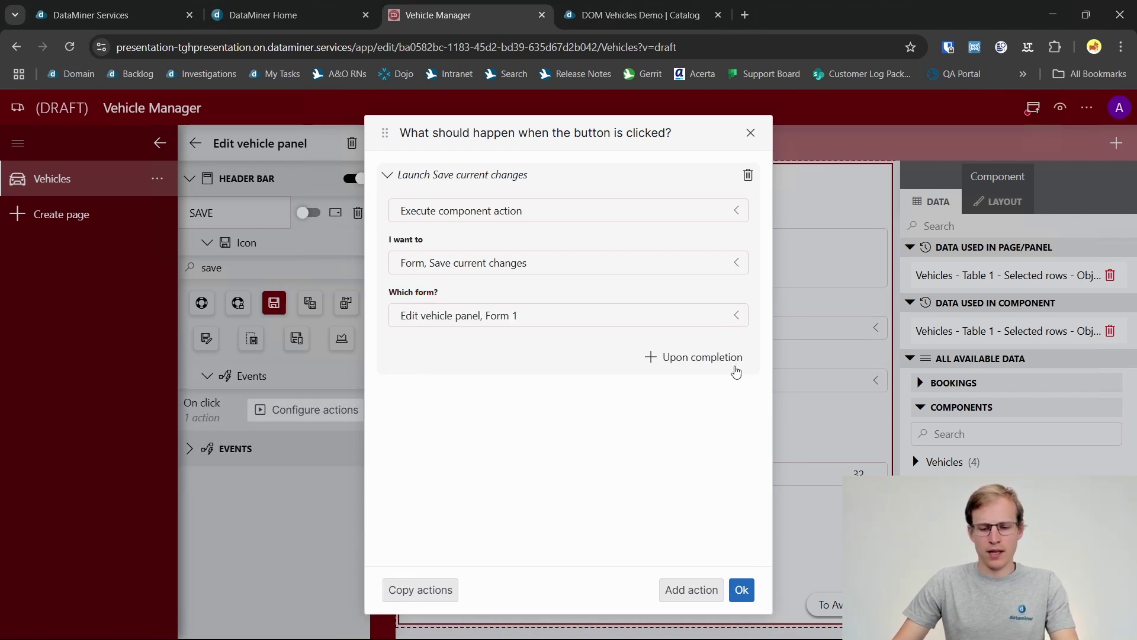
Step: Make the SAVE button close this panel (Edit vehicle panel) upon completion of saving the changes
click(737, 367)
click(563, 240)
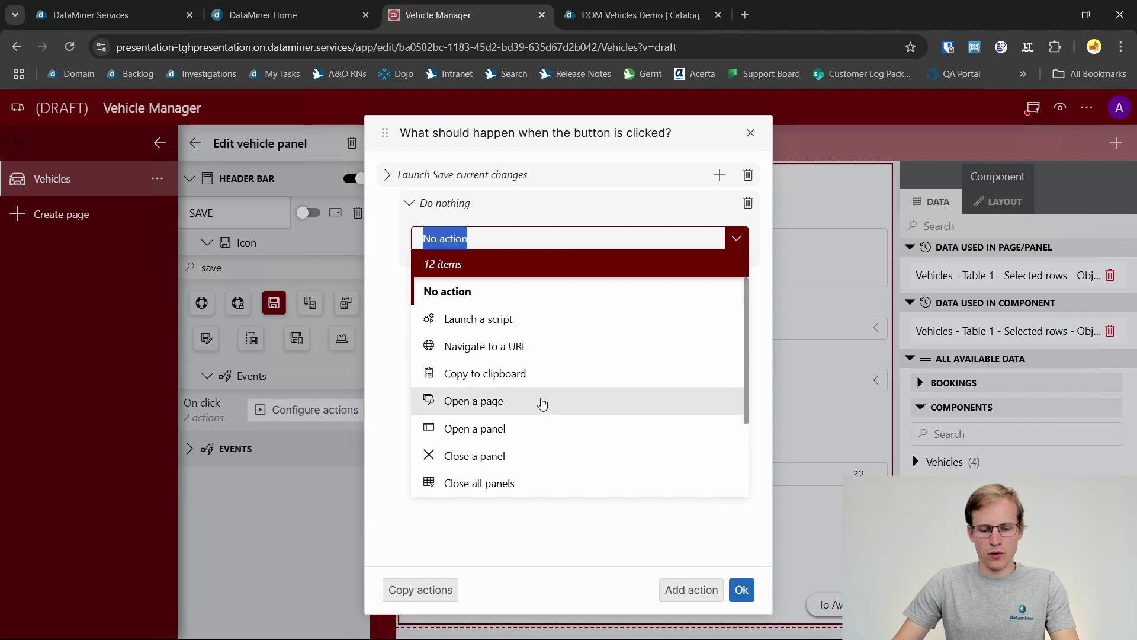
scroll(540, 409, down, 2)
click(565, 346)
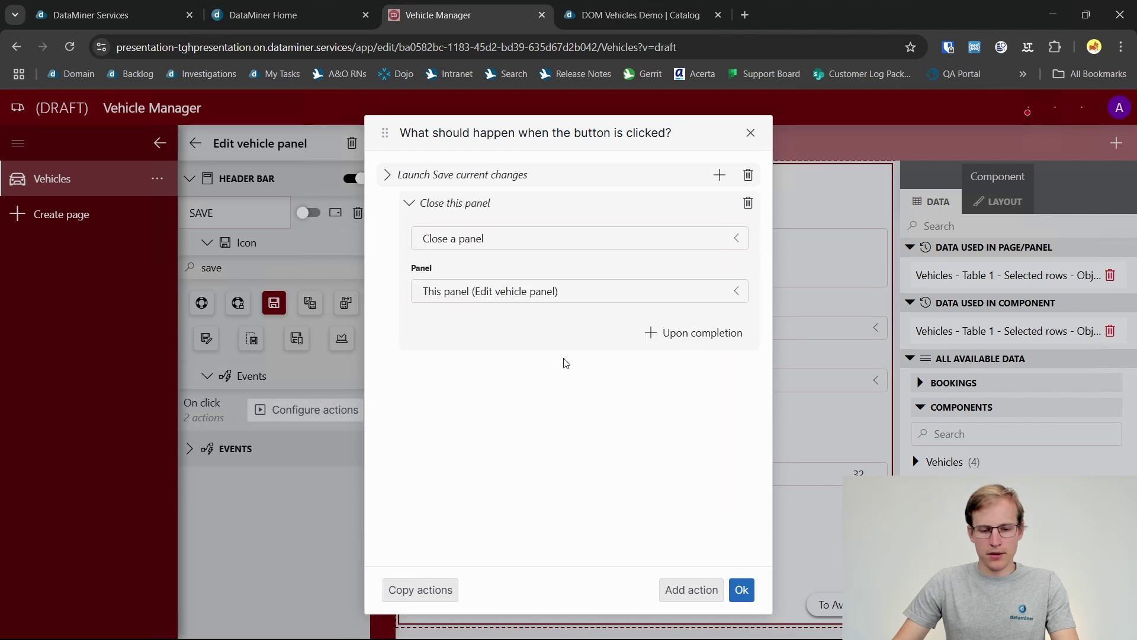
Step: Chain a component action that fetches the data of Table 1 once the panel is closed, and confirm the SAVE button's actions
click(647, 346)
click(570, 267)
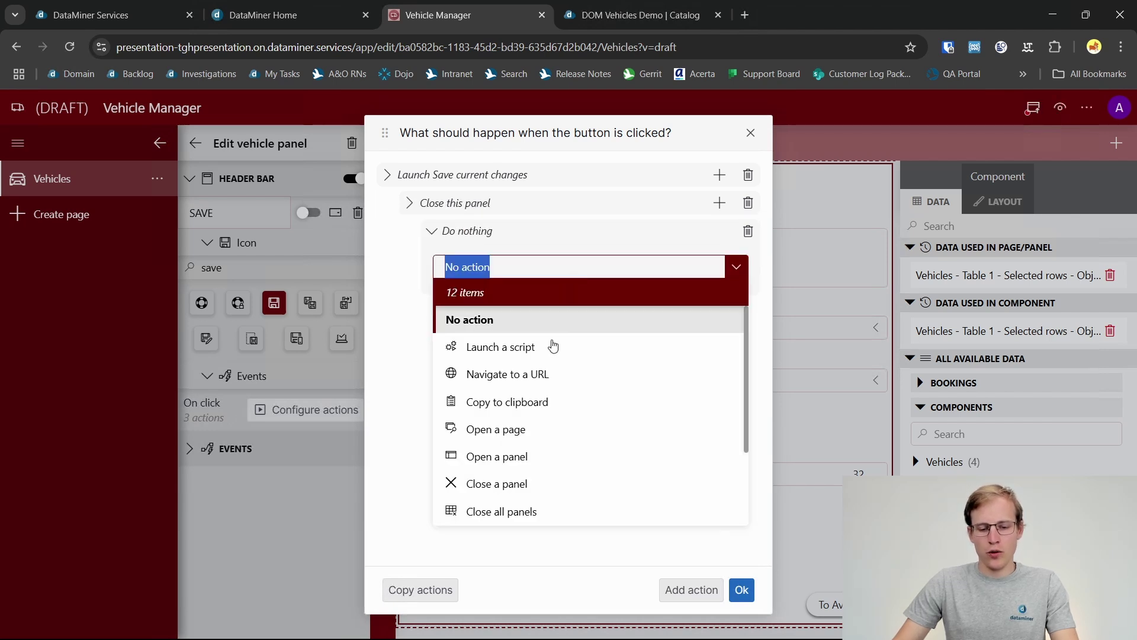
scroll(540, 432, down, 2)
click(540, 456)
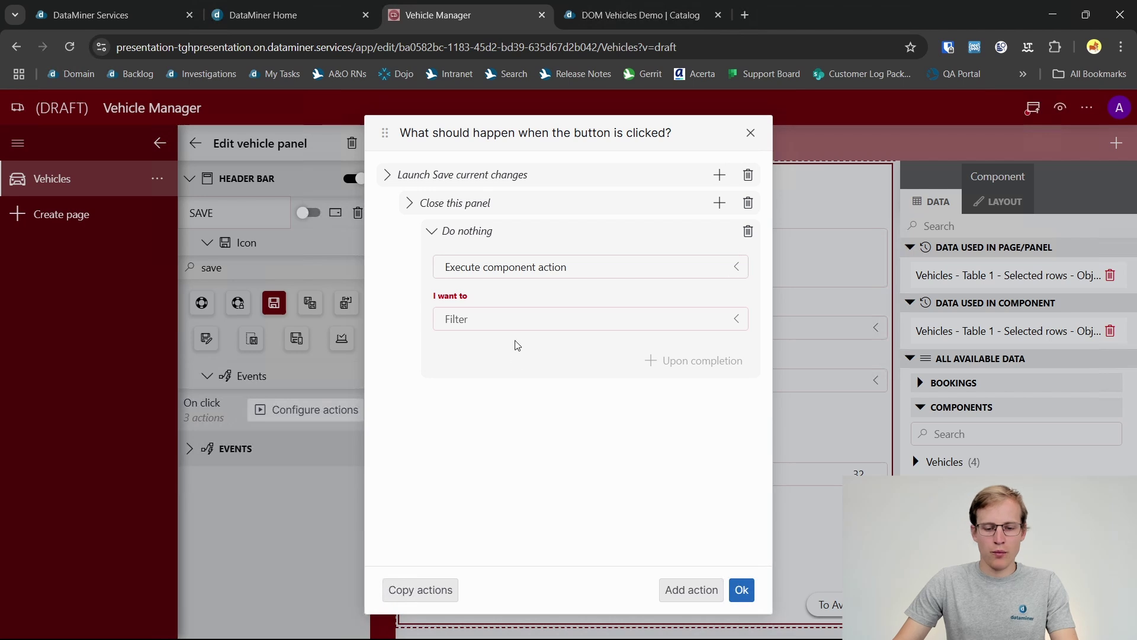
click(523, 325)
scroll(521, 432, down, 2)
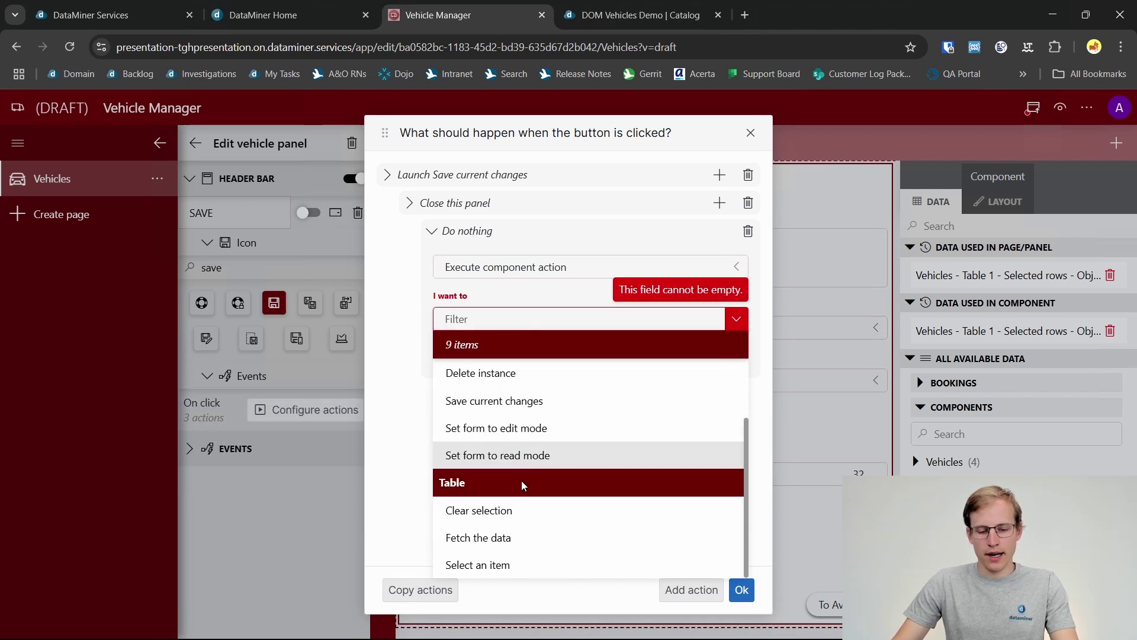
click(521, 543)
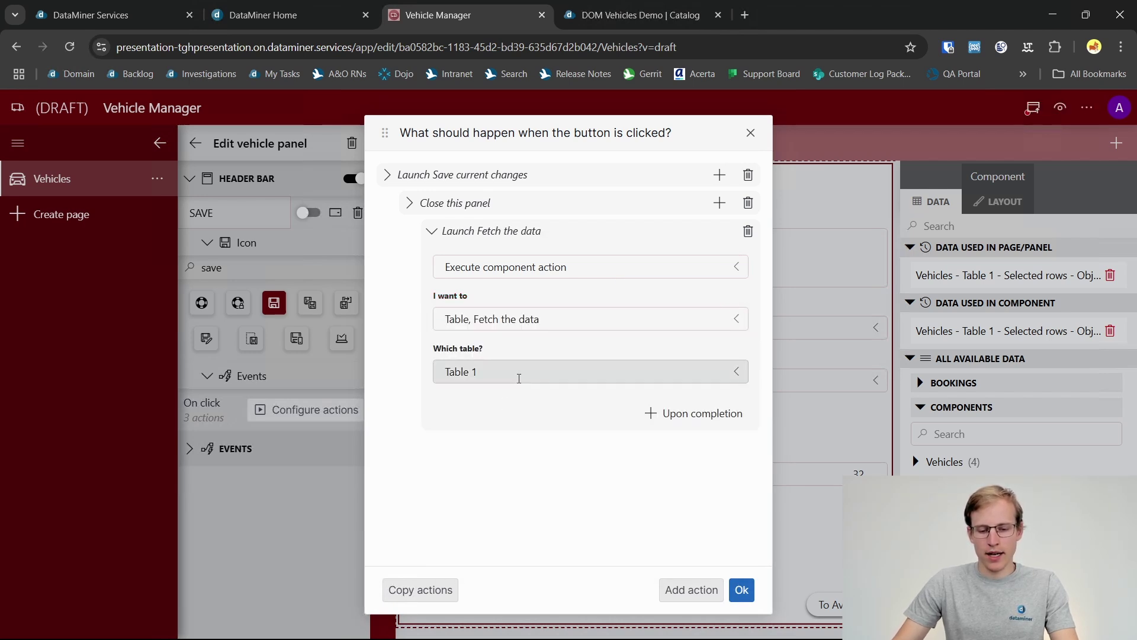
click(515, 374)
click(488, 427)
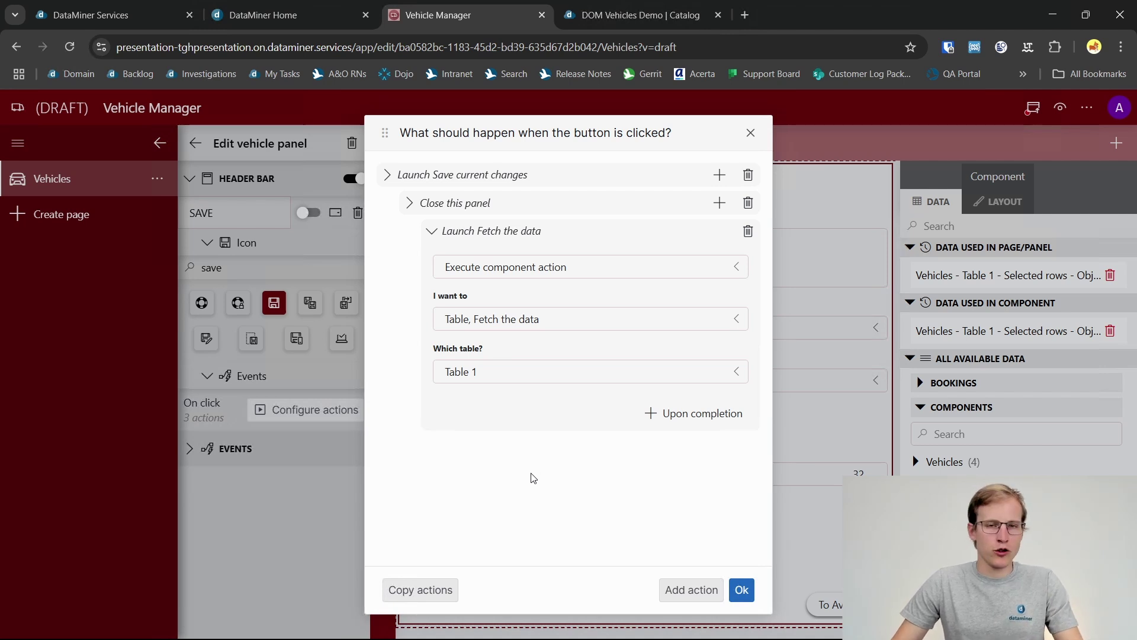
click(745, 599)
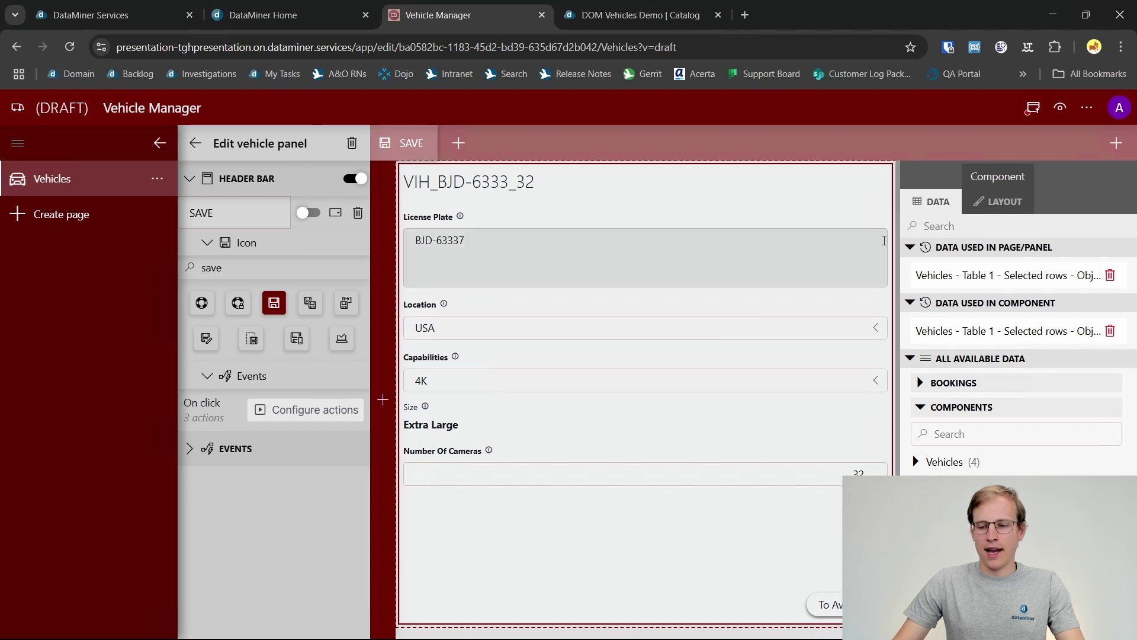
Step: Add an unlabelled button at the far end of the Edit vehicle panel's header bar and give it the X close icon
click(1116, 143)
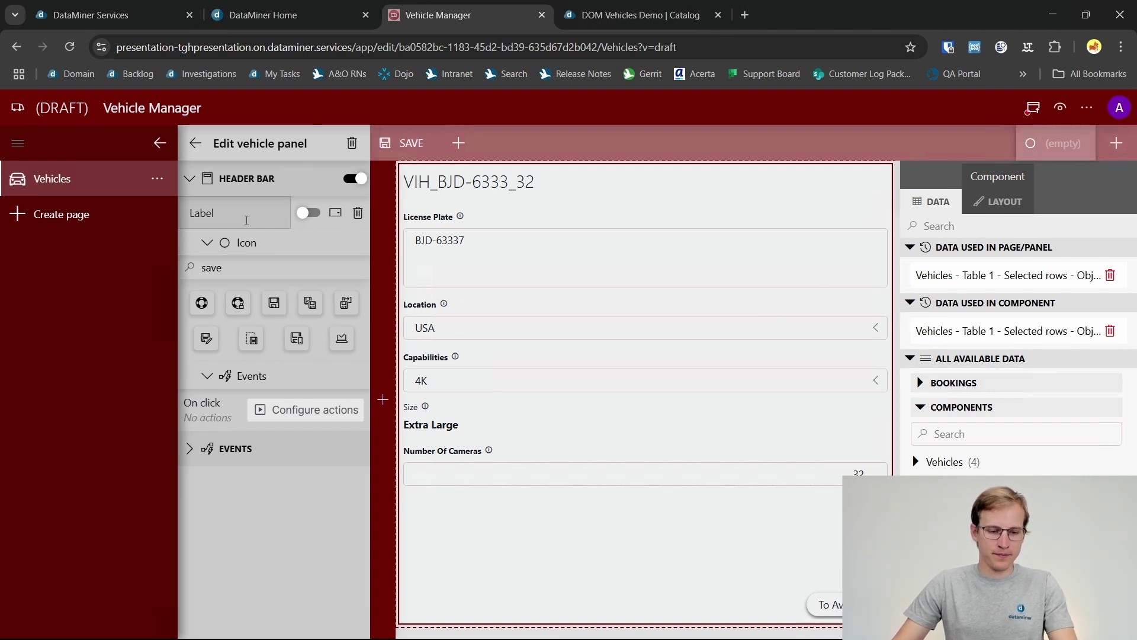
click(247, 221)
click(240, 248)
click(241, 248)
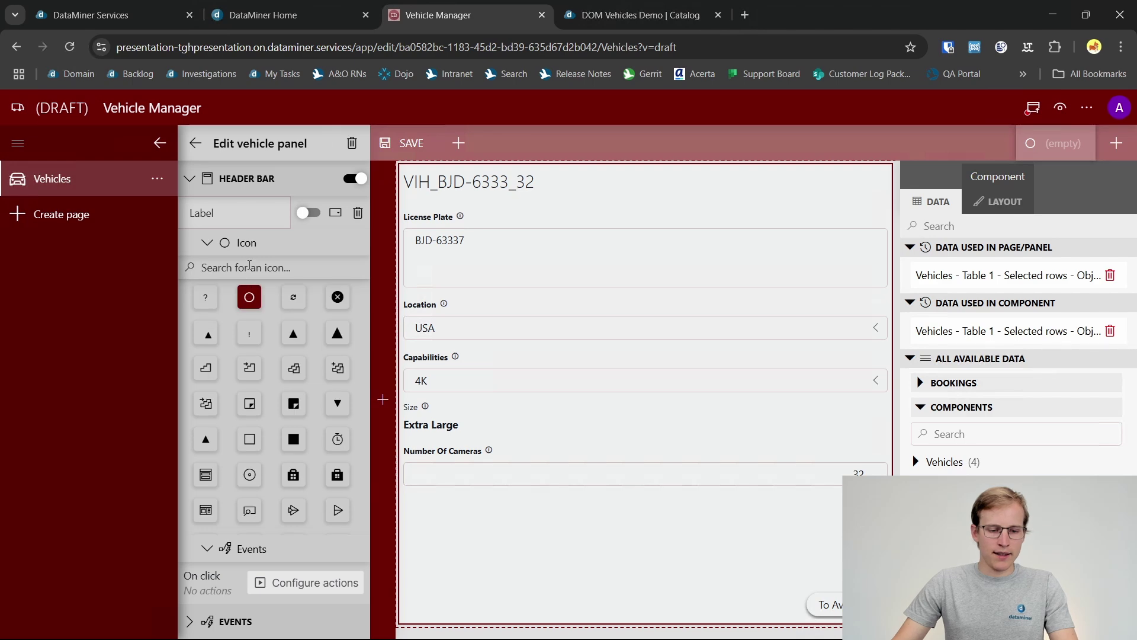
text(close)
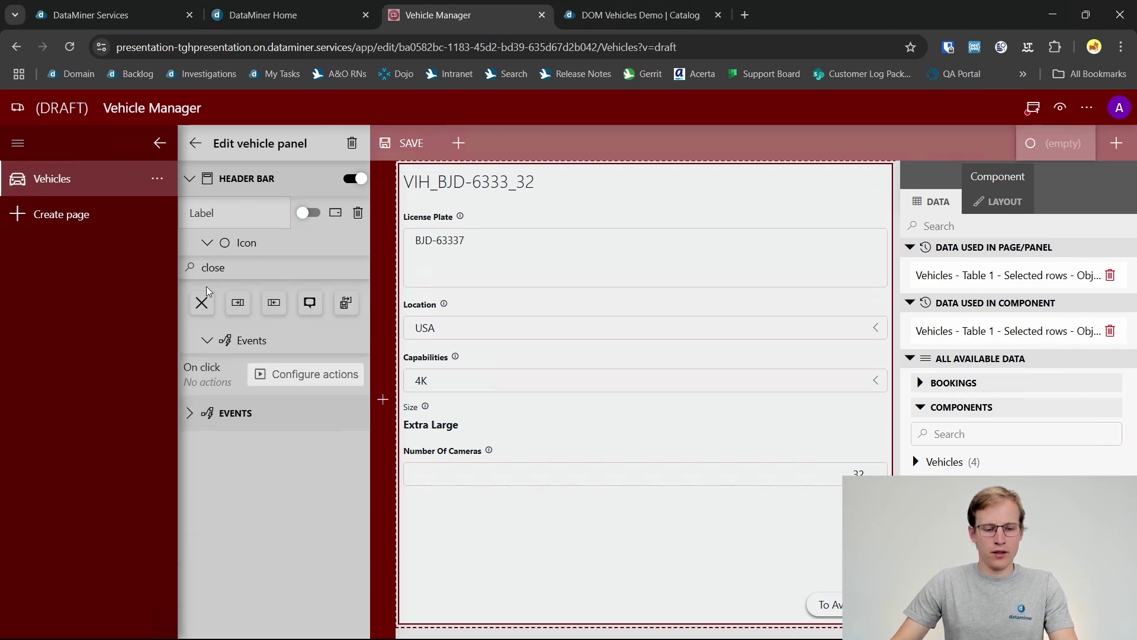
click(201, 303)
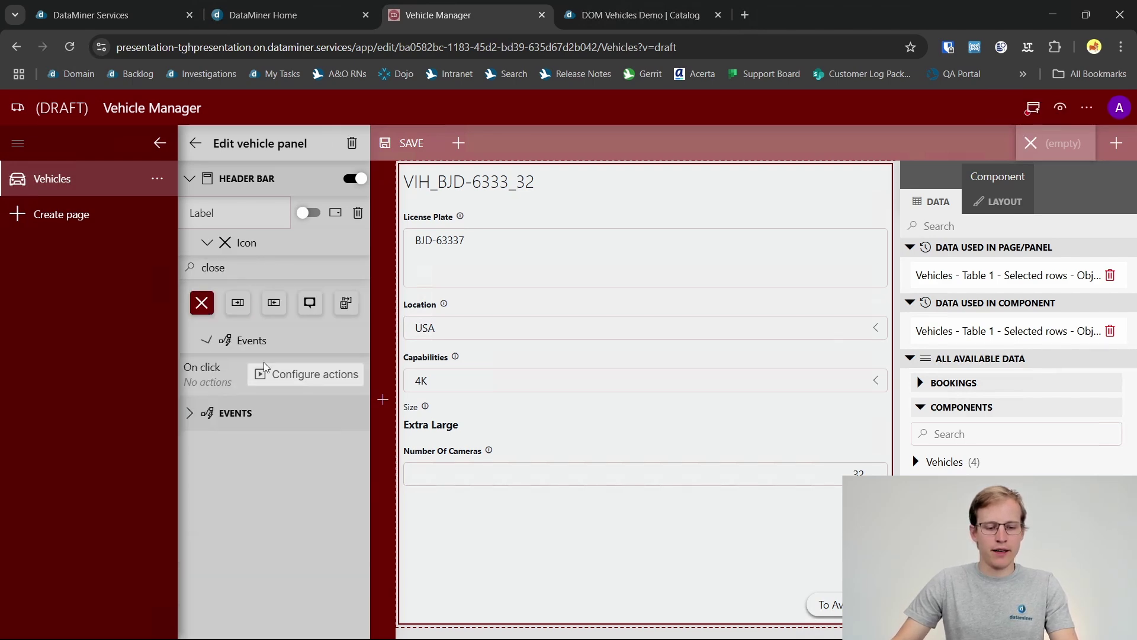
Step: Configure the X button to close this panel (Edit vehicle panel) when clicked, and confirm the action
click(311, 373)
click(505, 210)
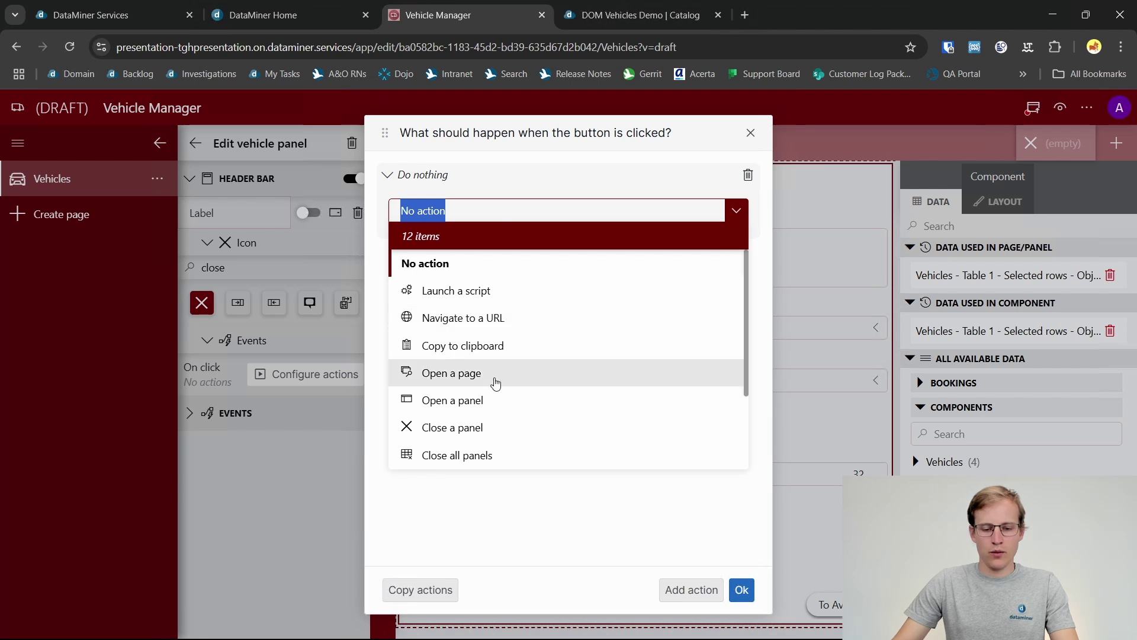
scroll(497, 409, down, 1)
scroll(498, 414, down, 1)
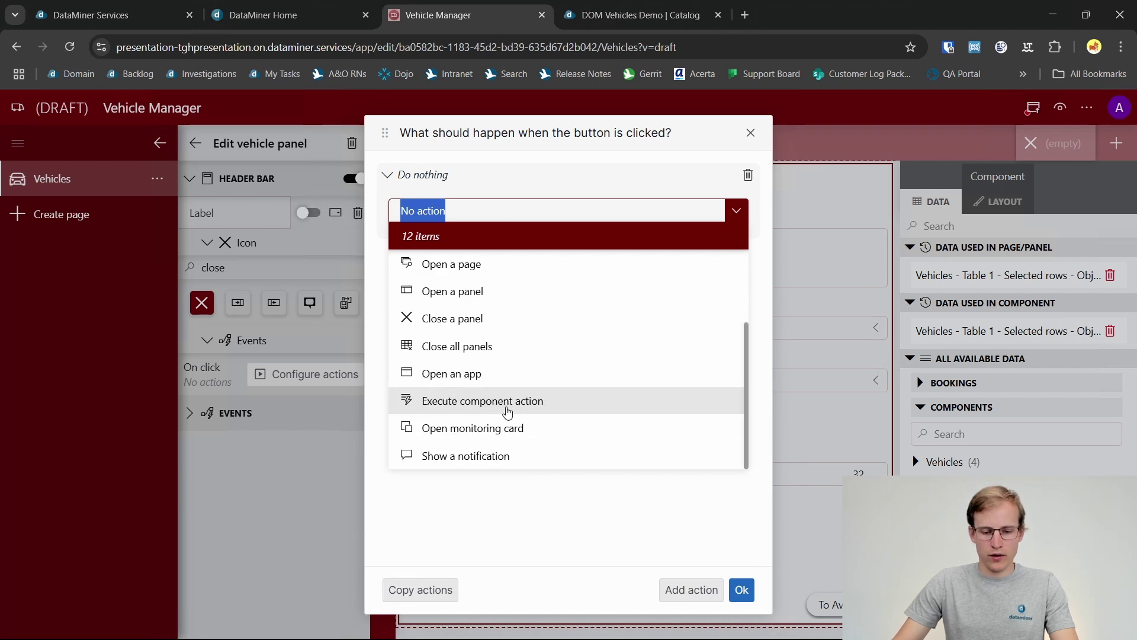
scroll(503, 420, up, 3)
click(506, 424)
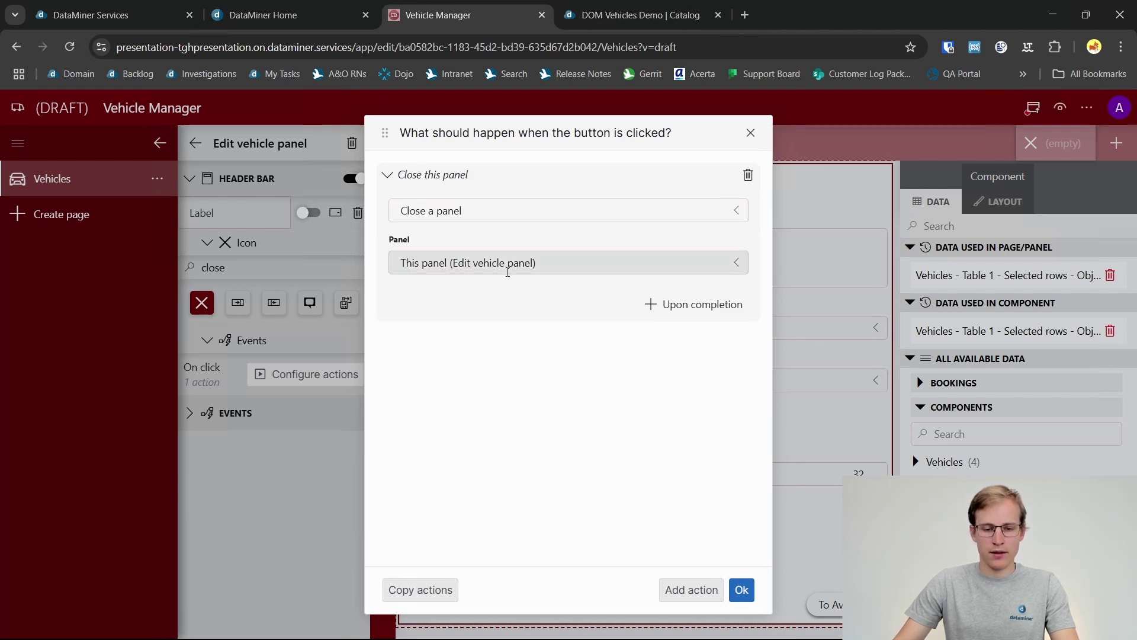
click(507, 264)
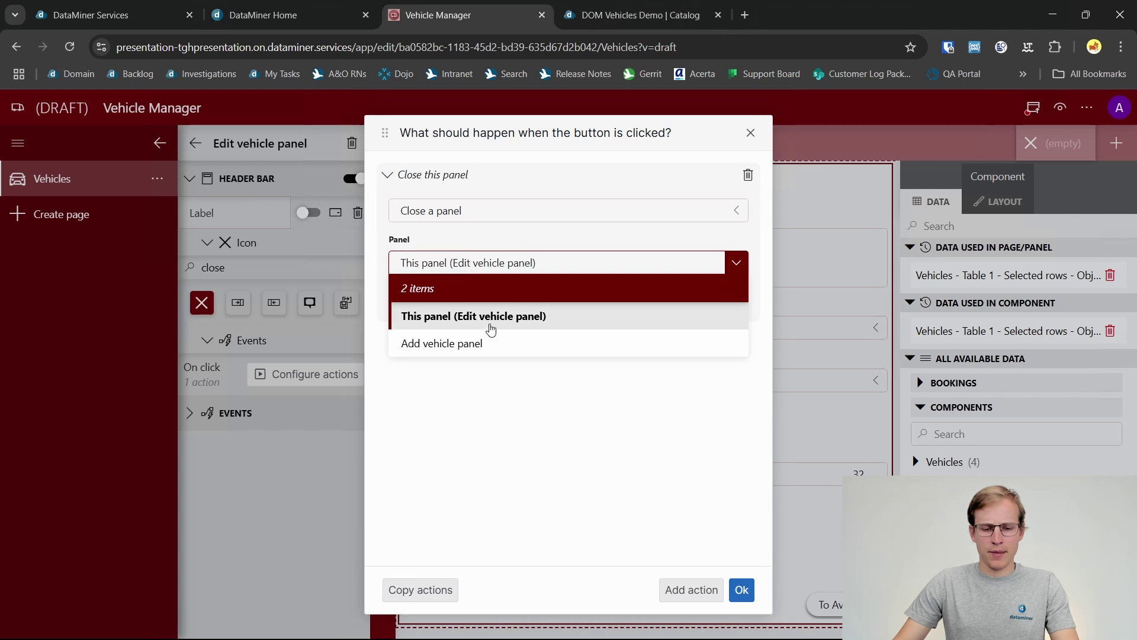
click(489, 319)
click(741, 590)
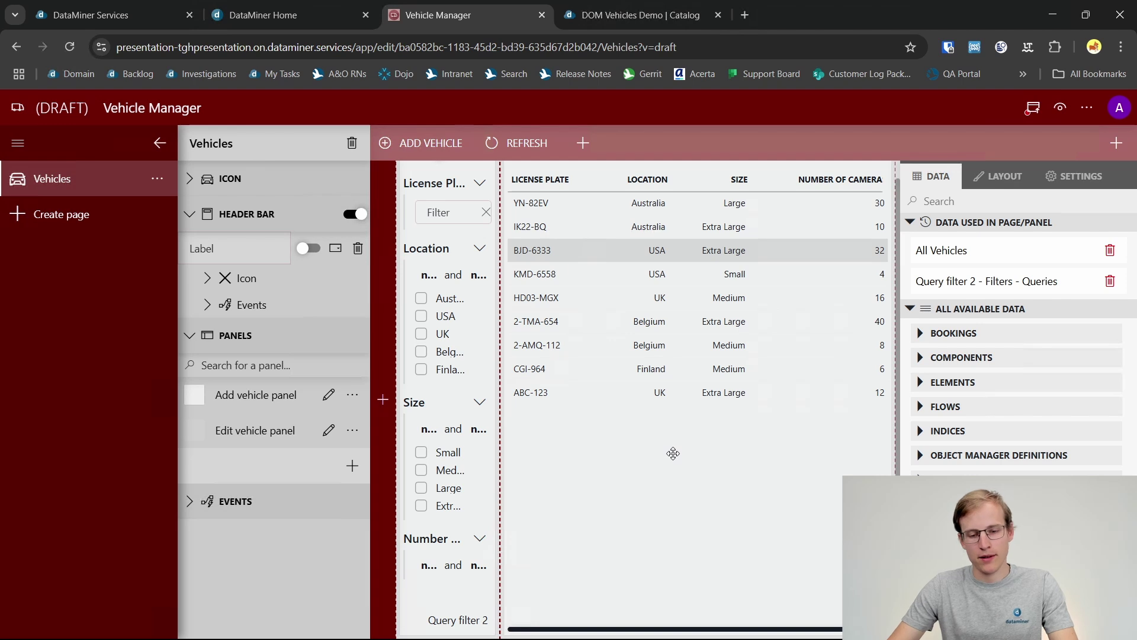
Step: Give Table 1 on the Vehicles page a double-click row action that opens the Edit vehicle panel
click(634, 283)
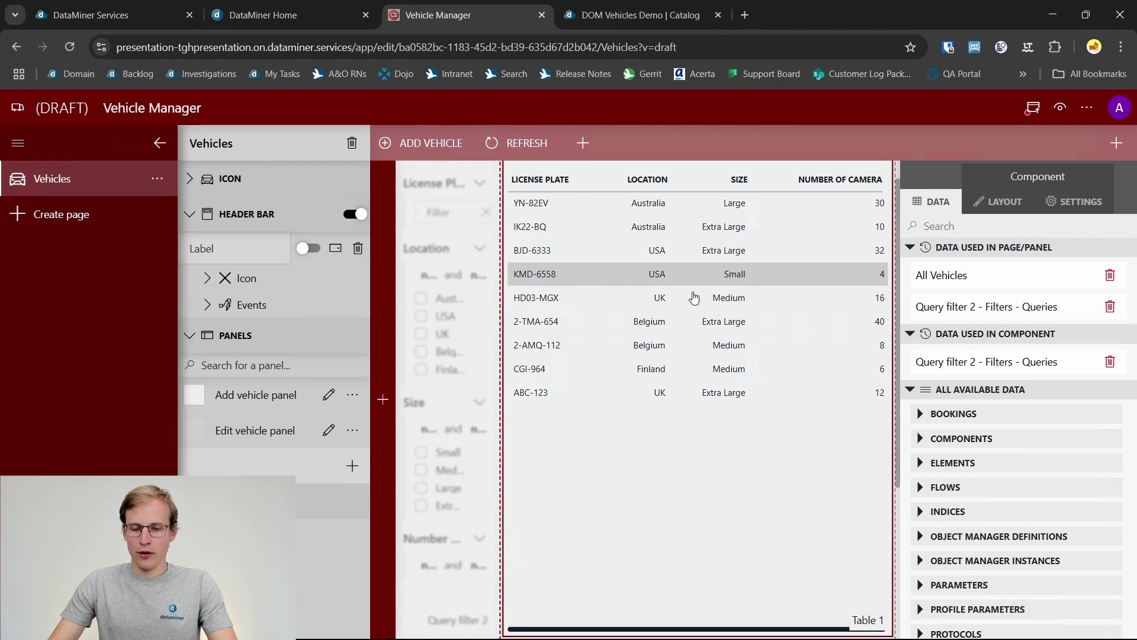
click(1088, 208)
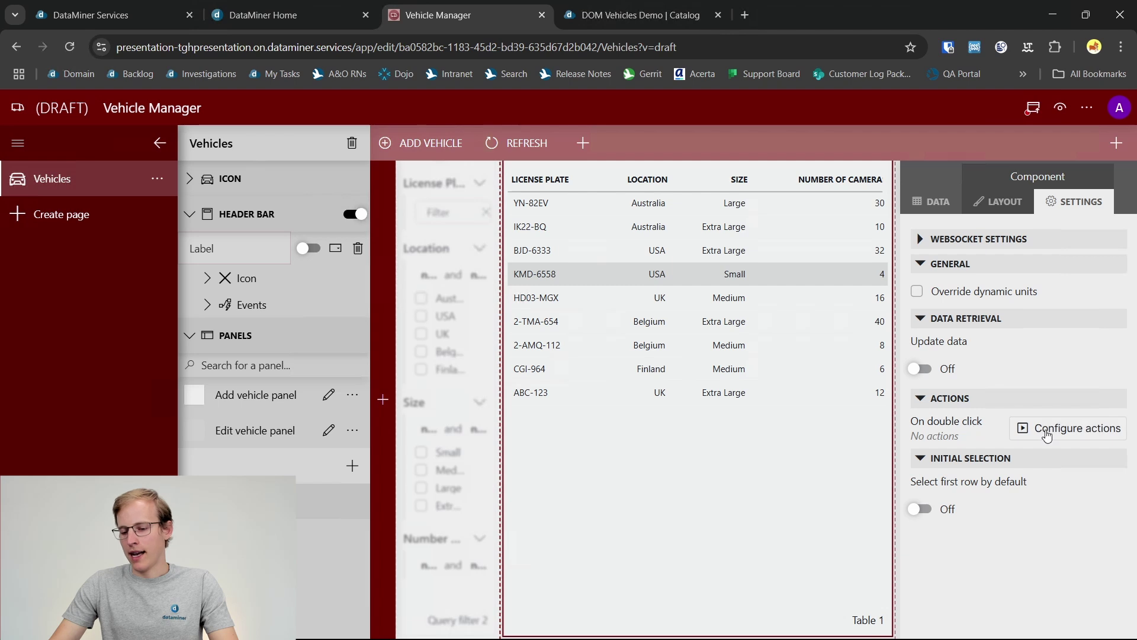
click(1047, 432)
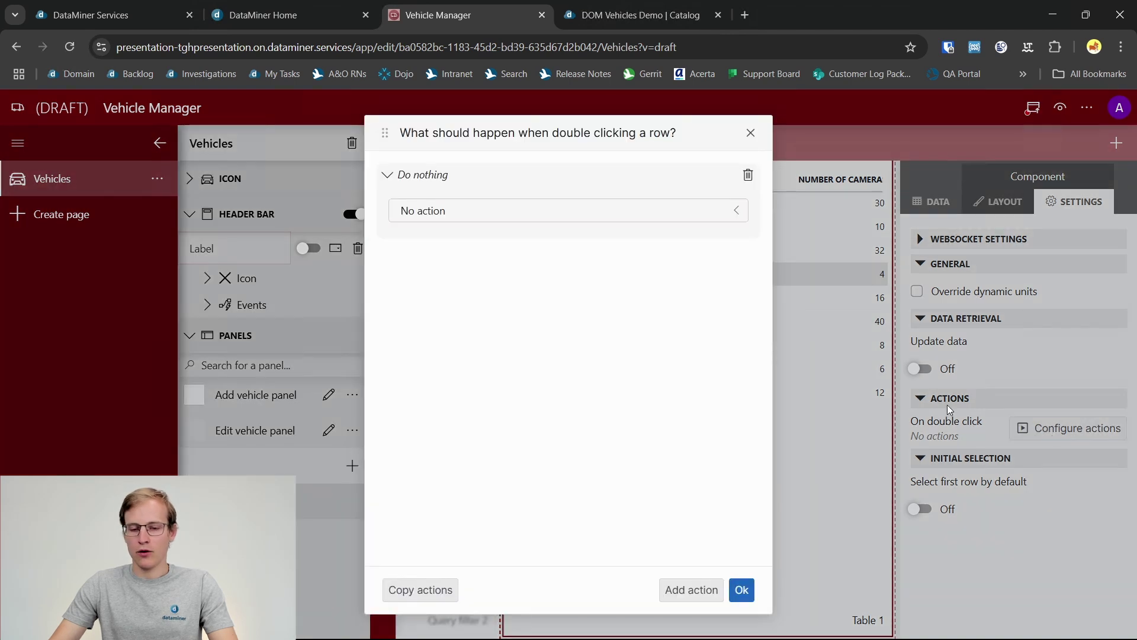
click(570, 213)
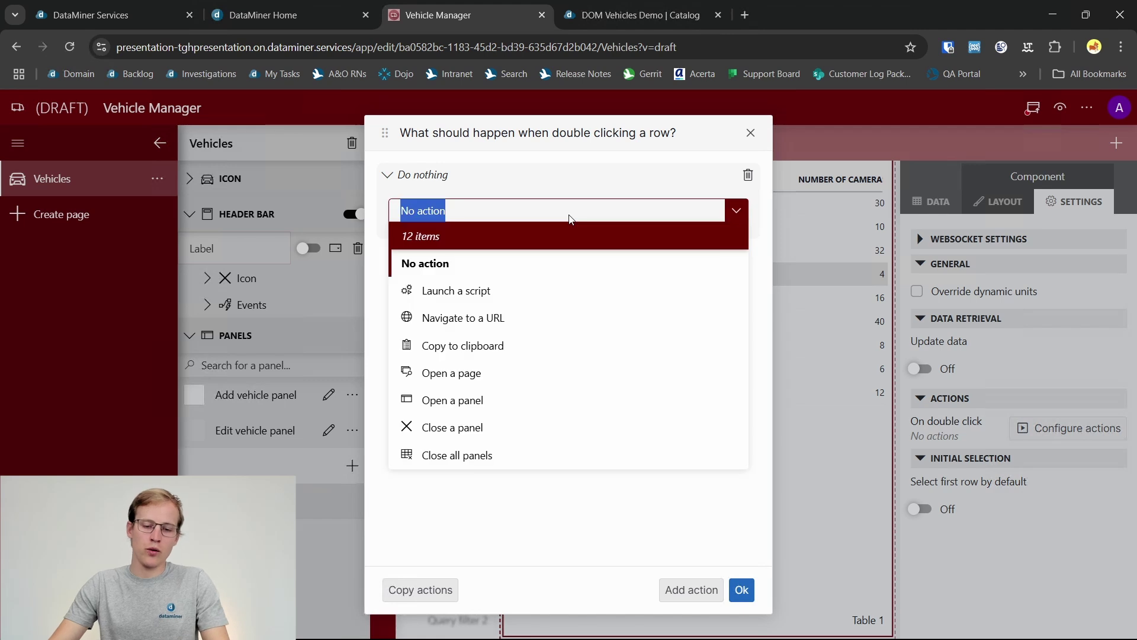
click(496, 401)
click(487, 263)
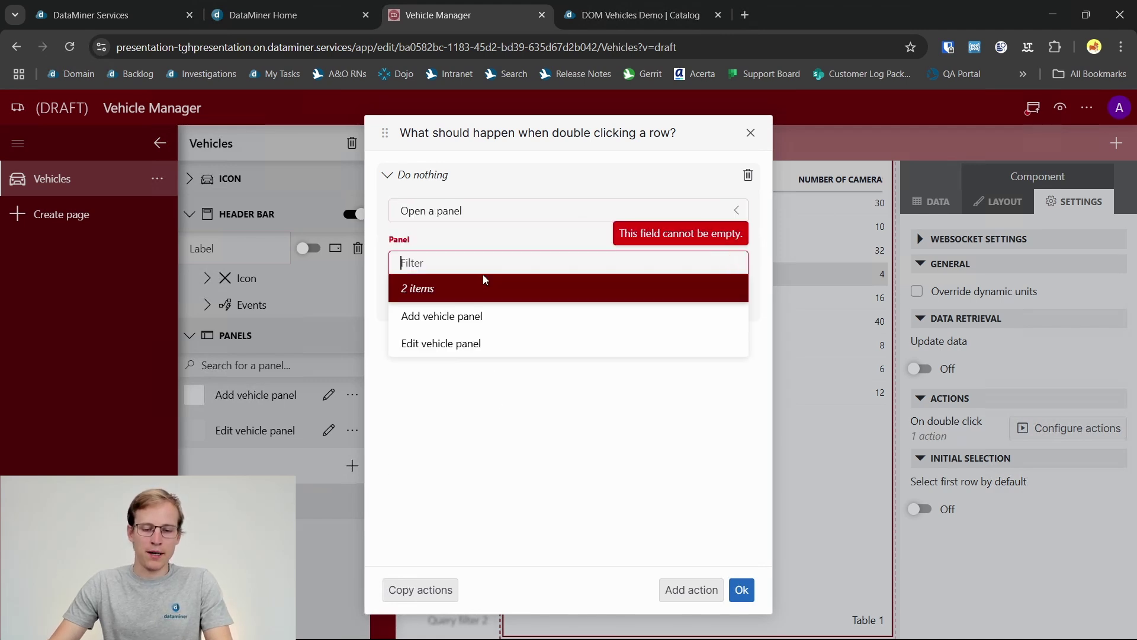
click(462, 342)
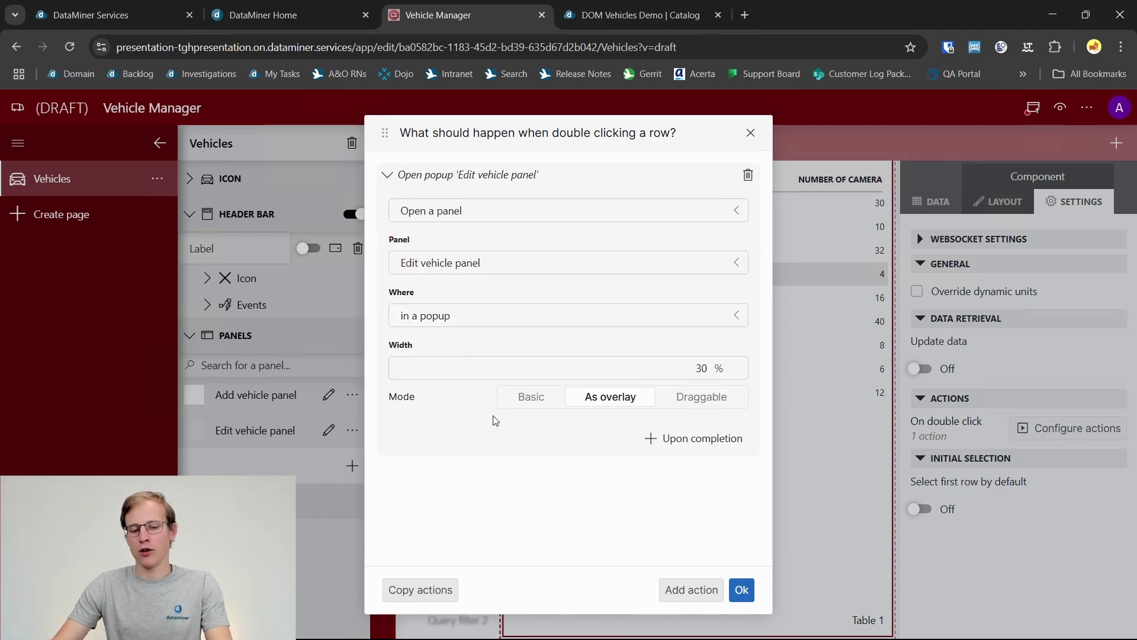
Step: Make the Edit vehicle panel open on the right as an overlay with a width of 40 %, and confirm the double-click action
click(481, 315)
click(455, 423)
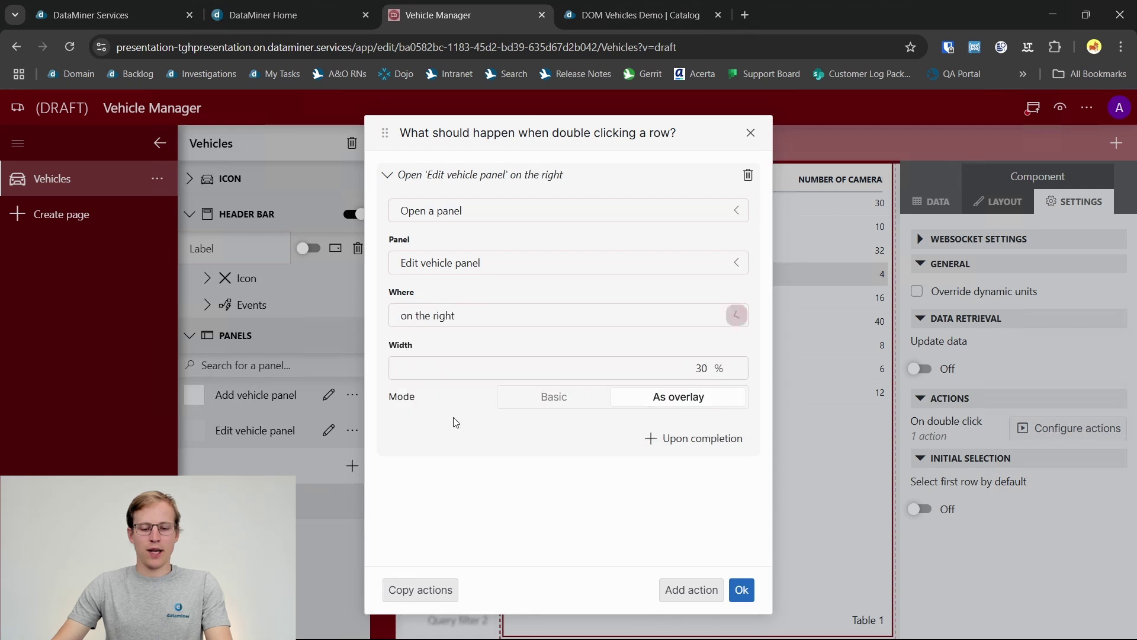
click(710, 368)
double_click(705, 368)
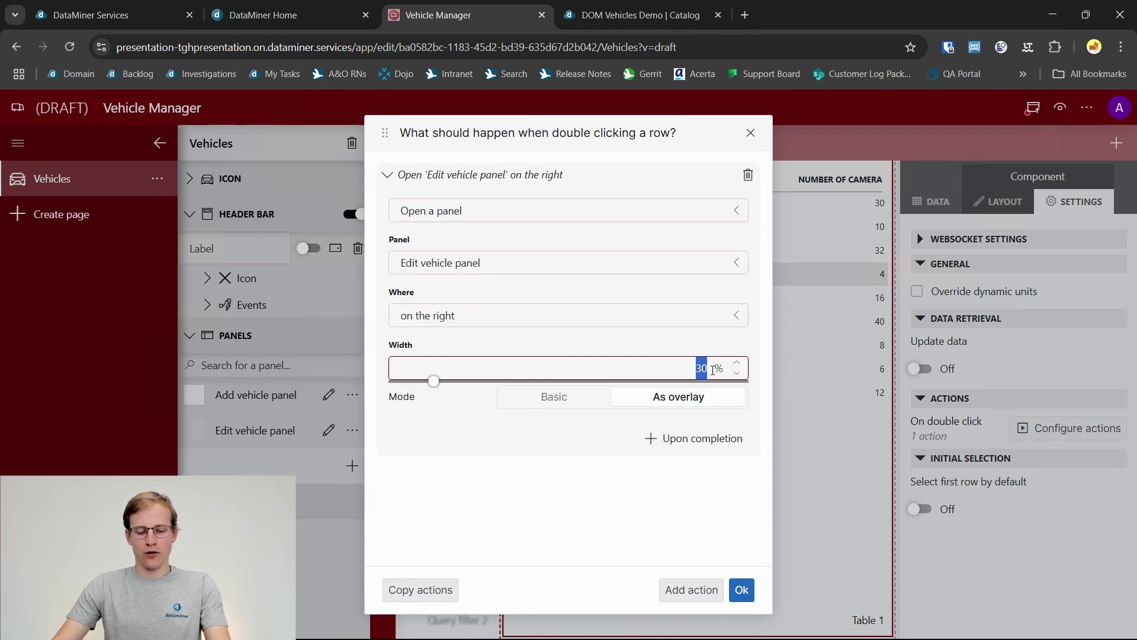
text(40)
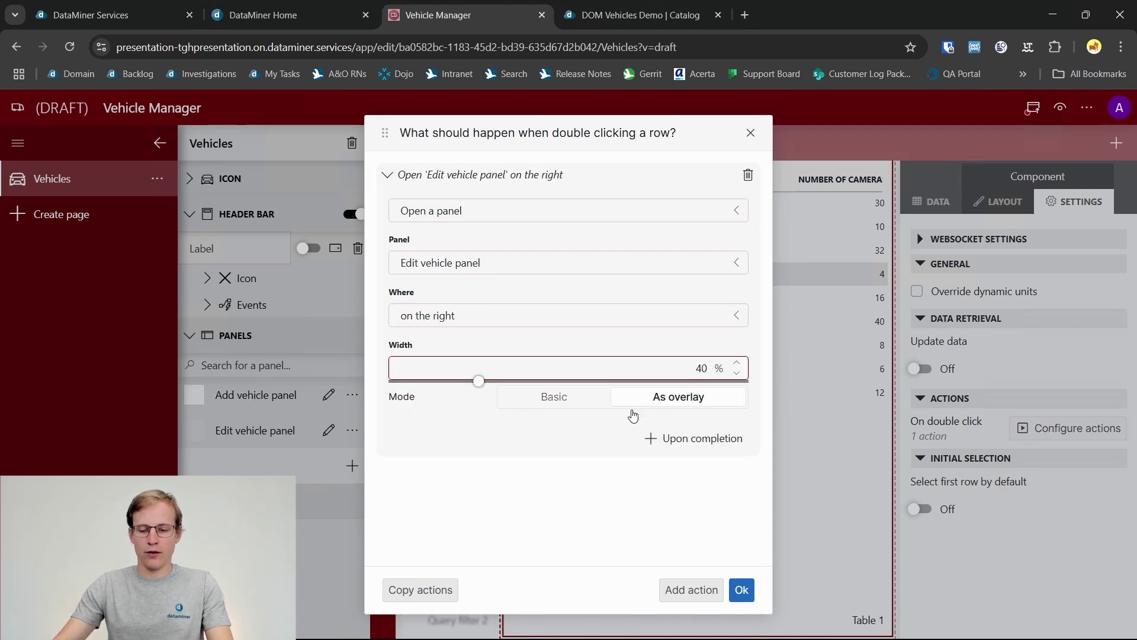
click(552, 504)
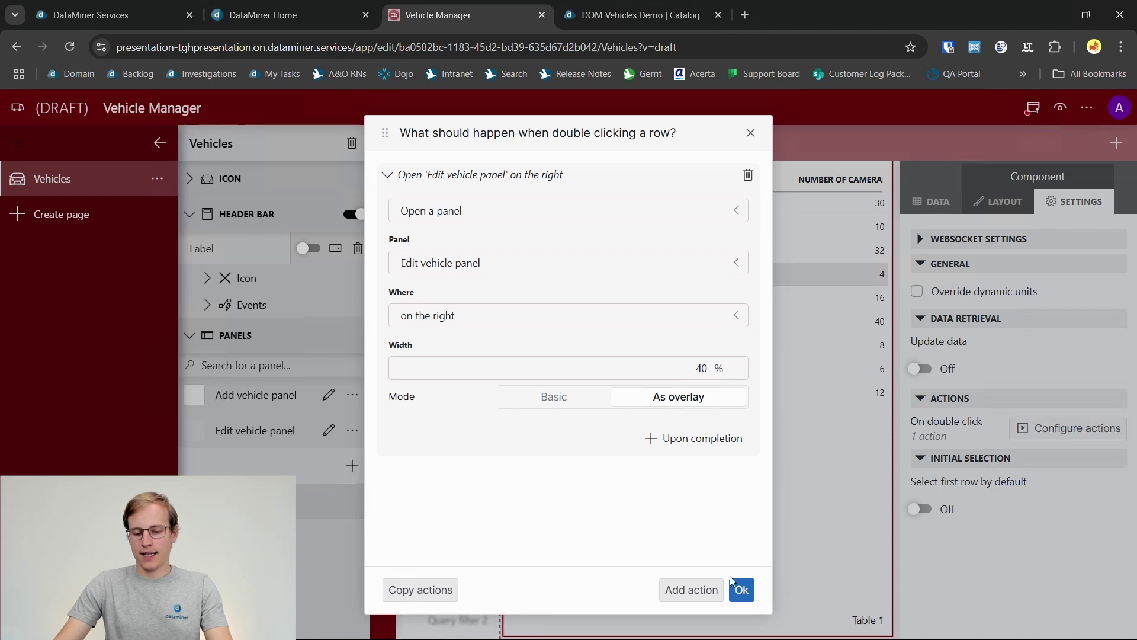
click(741, 590)
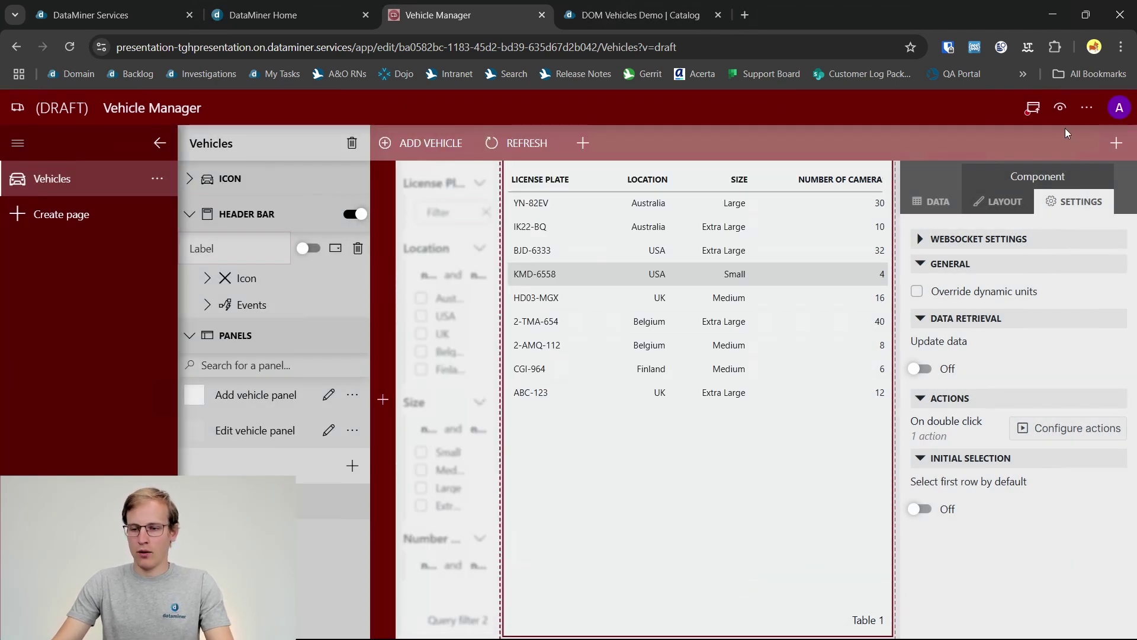
click(1059, 108)
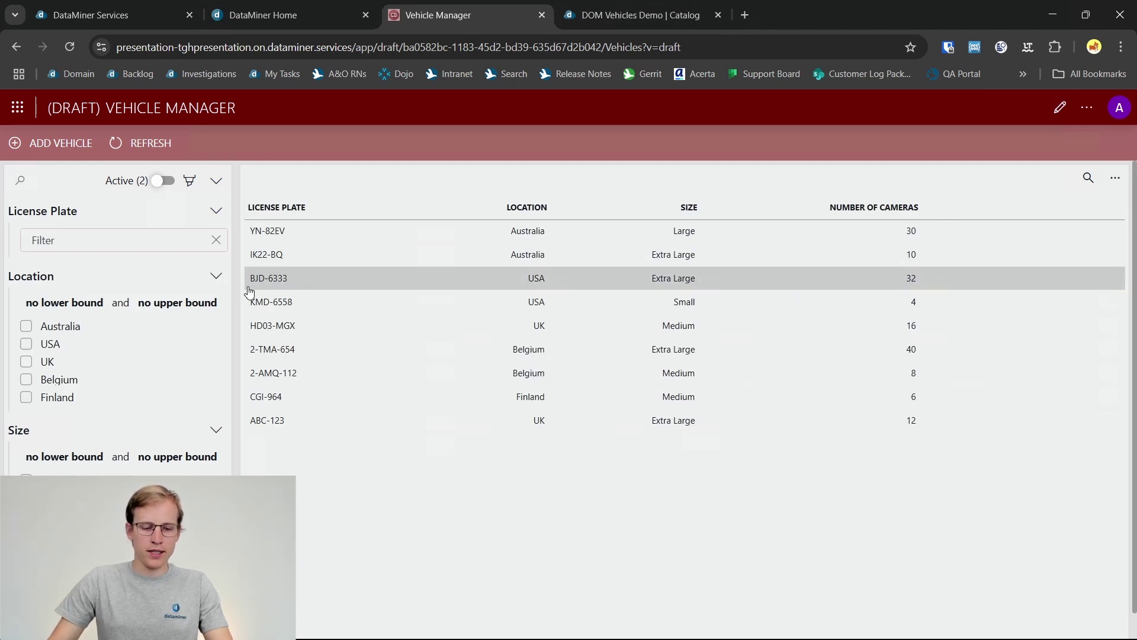
click(314, 280)
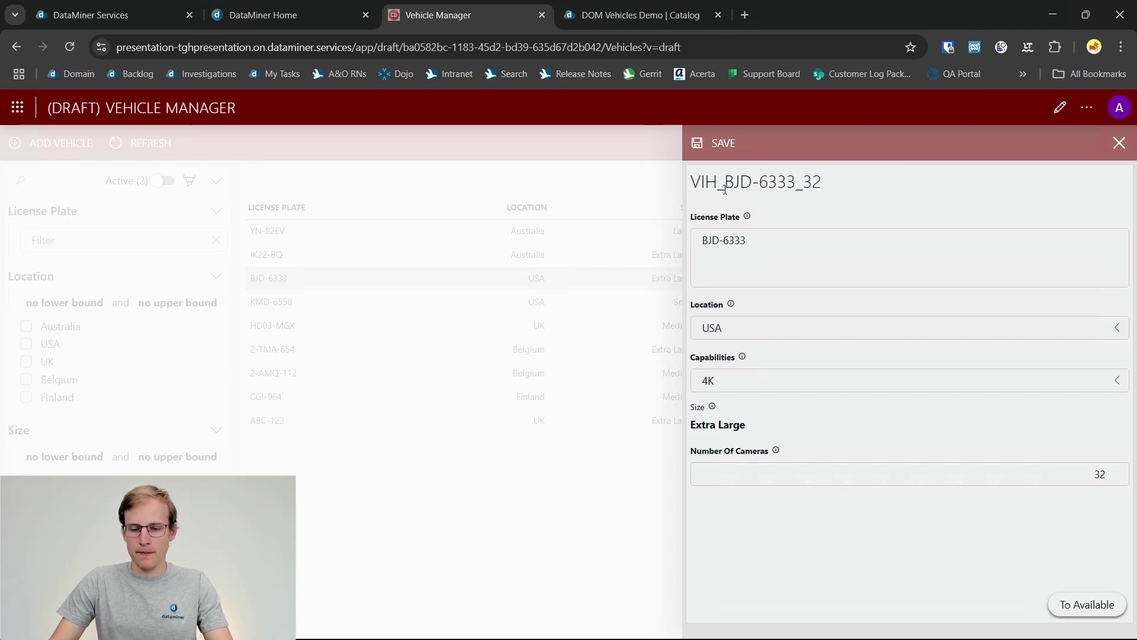
click(769, 246)
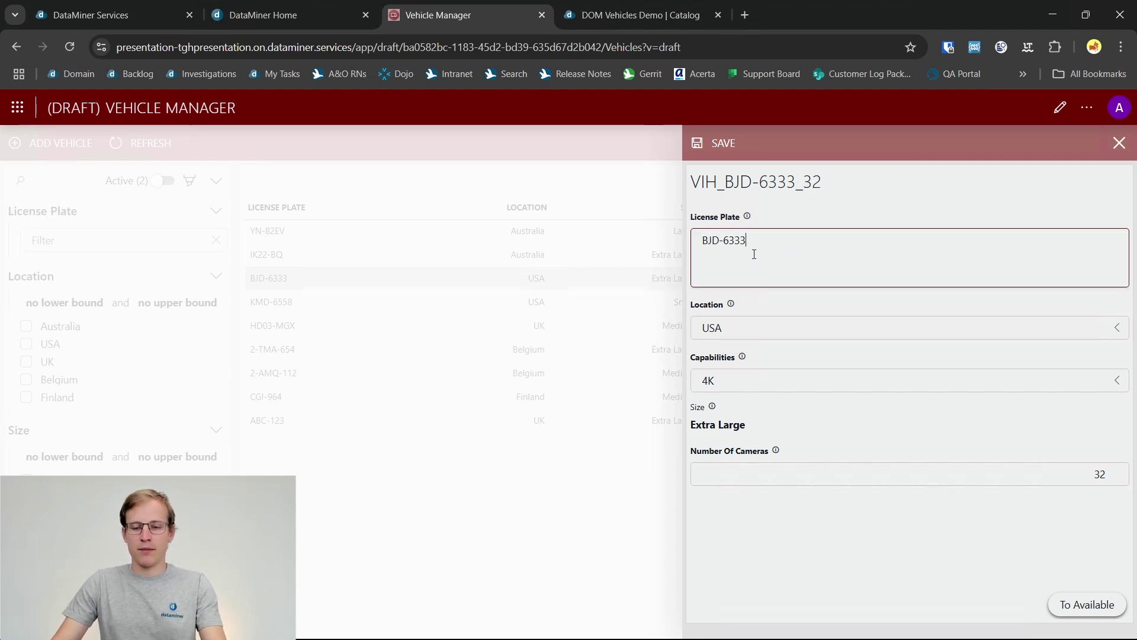
key(ctrl+a)
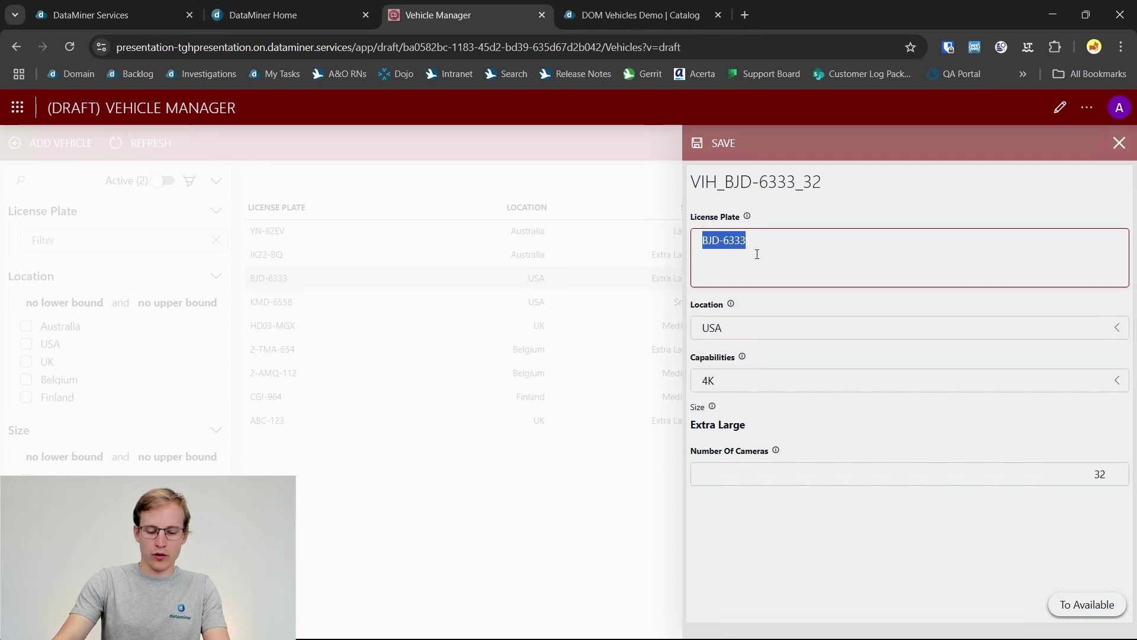
text(972HEG)
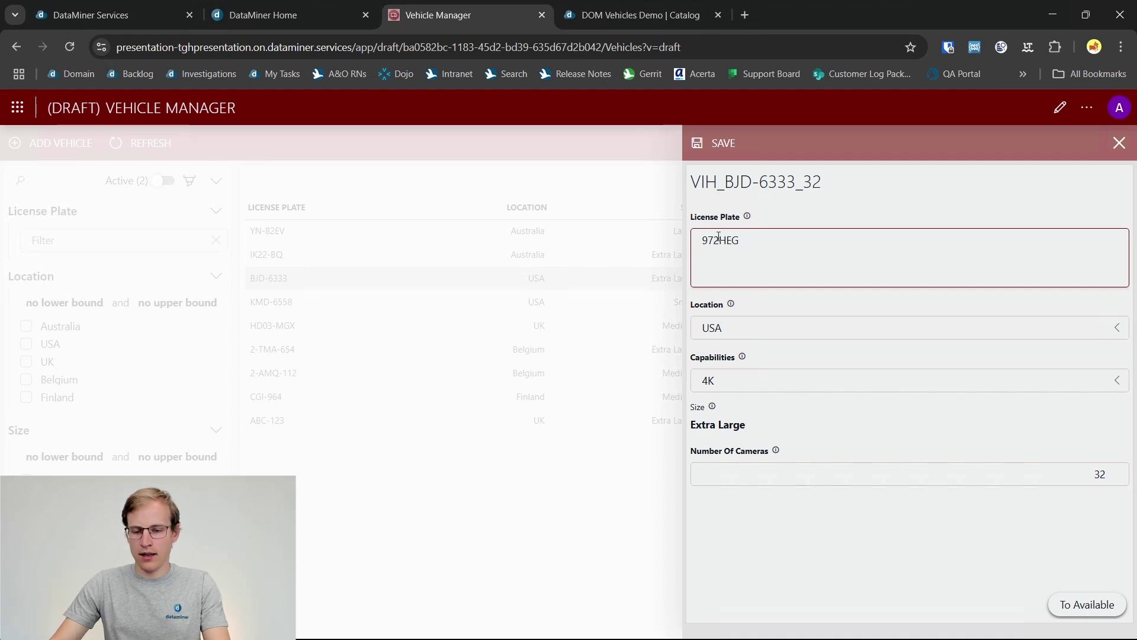
click(710, 140)
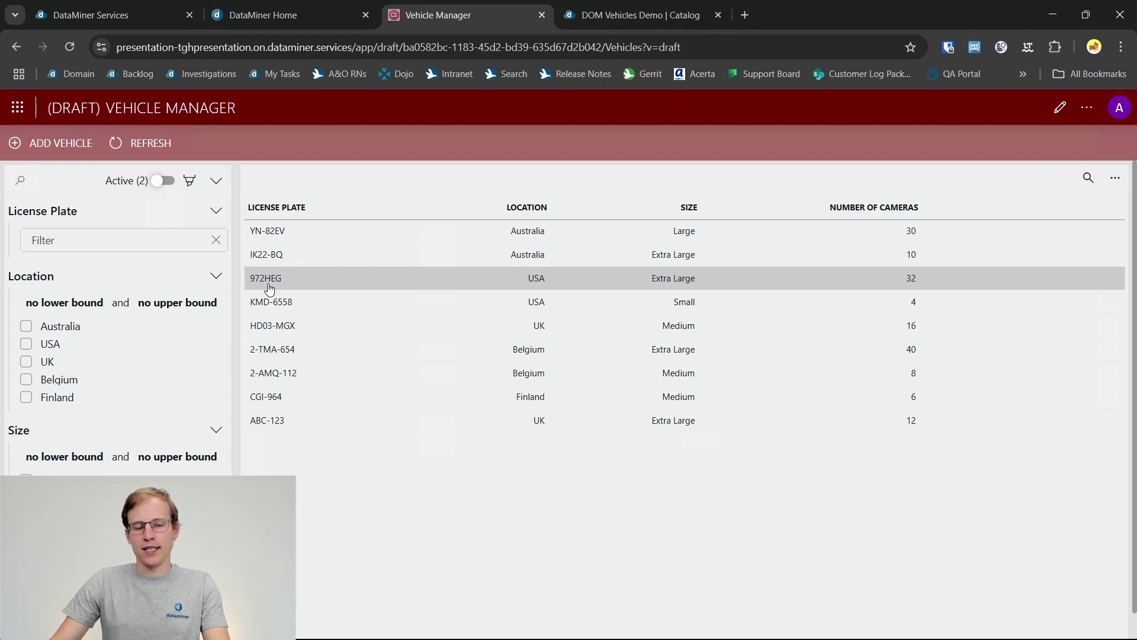
Step: Test the close button by opening the 972HEG vehicle and closing its panel, and return to editing the app
click(300, 285)
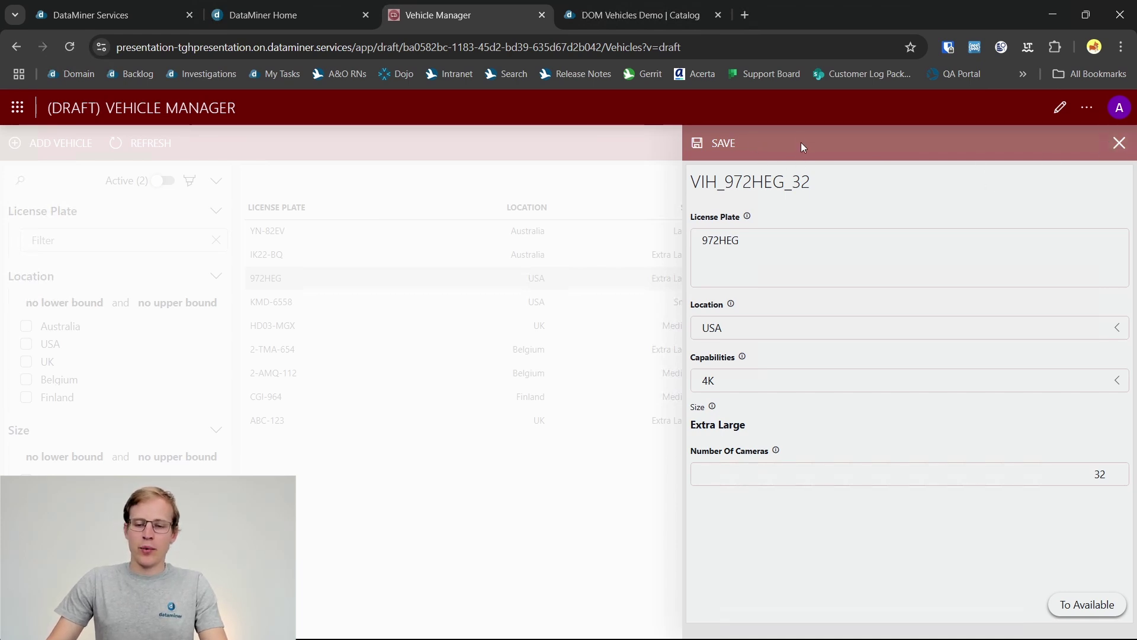
click(1117, 143)
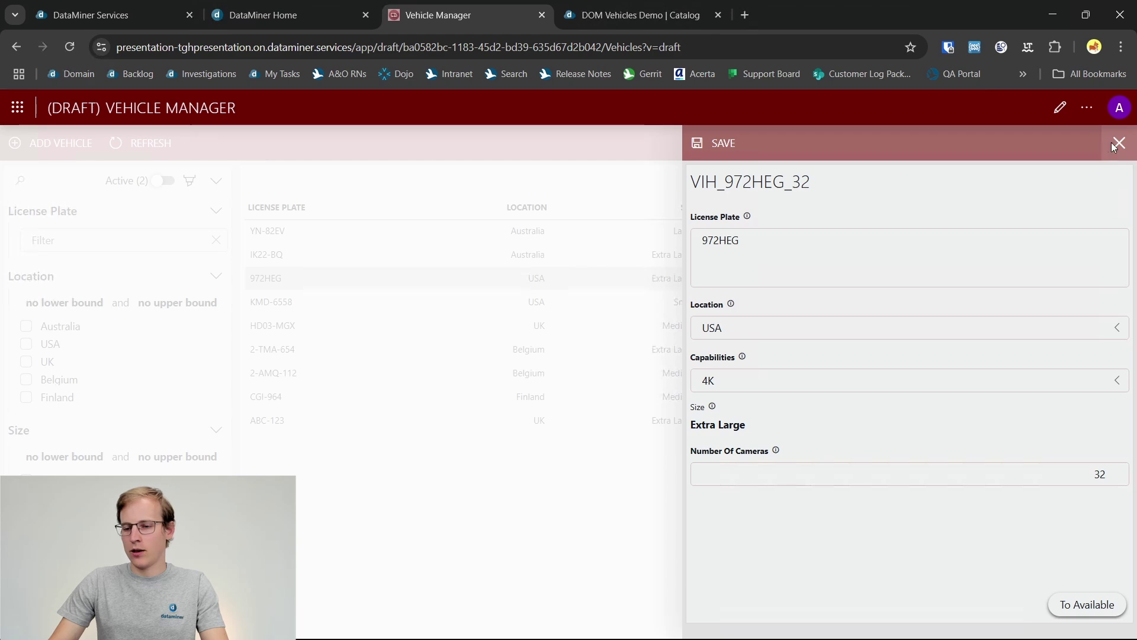
click(1057, 111)
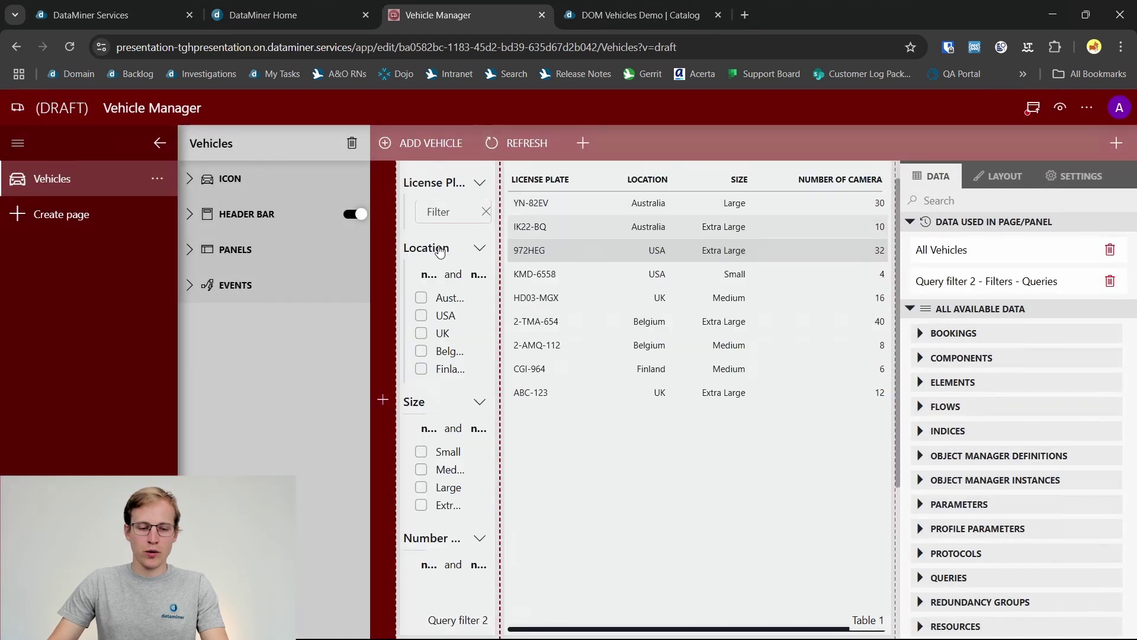
Step: Open the Edit vehicle panel for editing and add a button labelled DELETE beside SAVE in its header bar
click(198, 252)
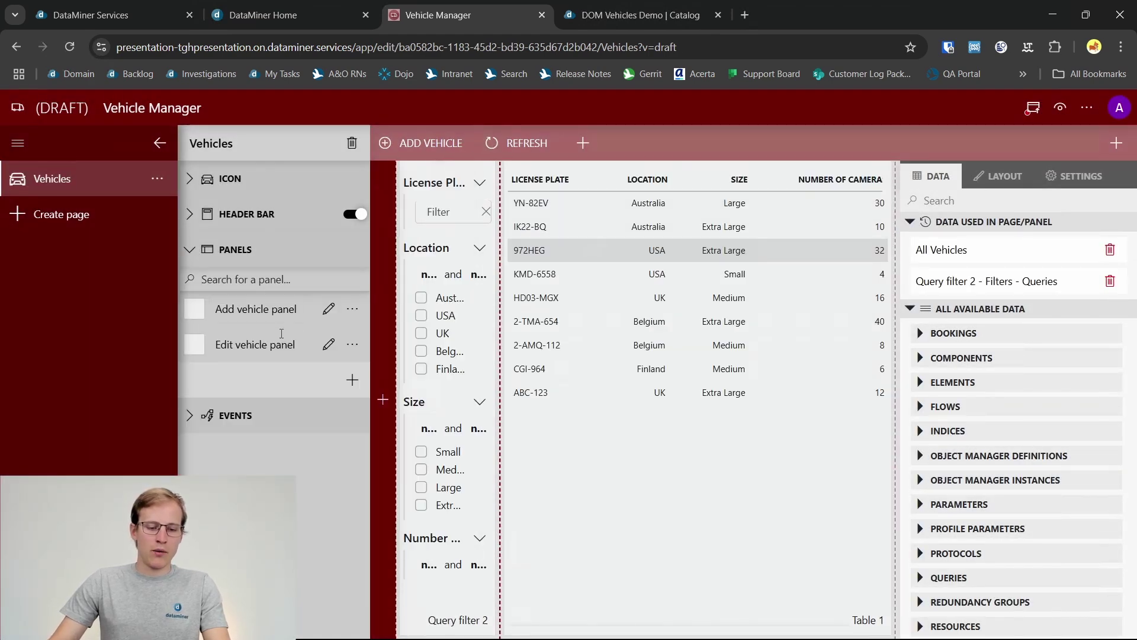
click(329, 344)
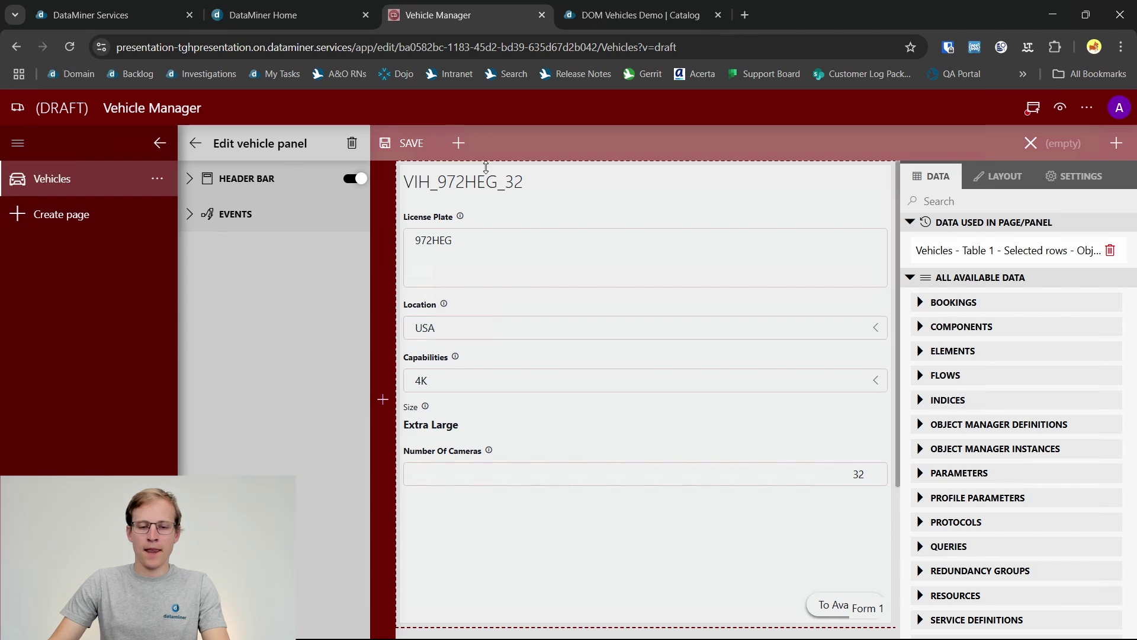
click(458, 143)
click(267, 203)
text(D)
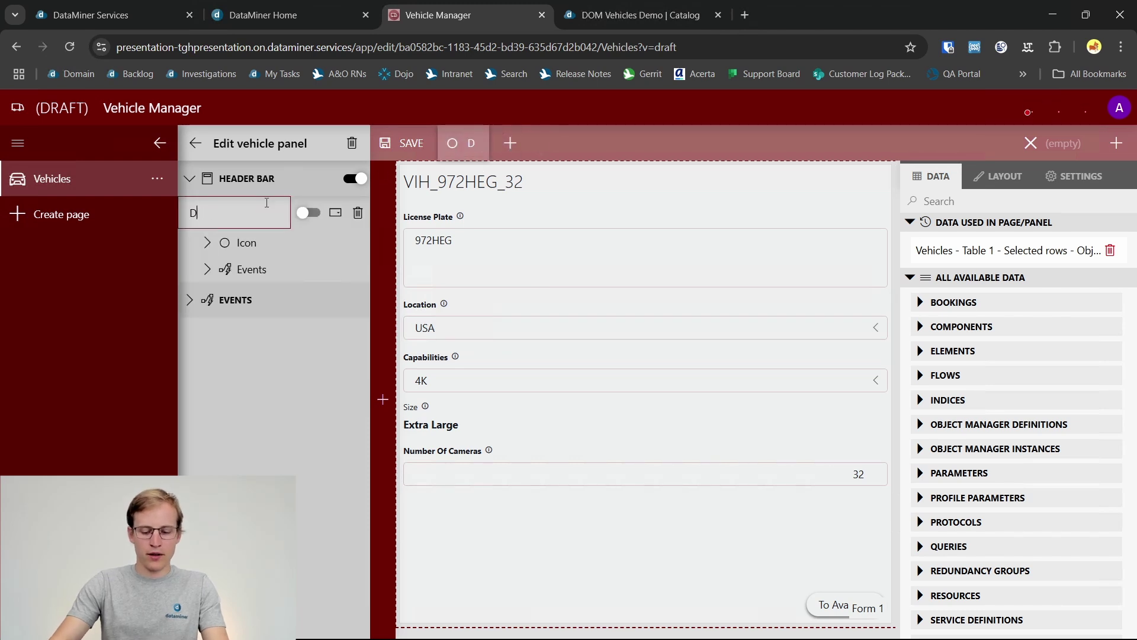
text(ELETE)
Step: Find icons matching "delete" and give the DELETE button the trash can icon
click(267, 242)
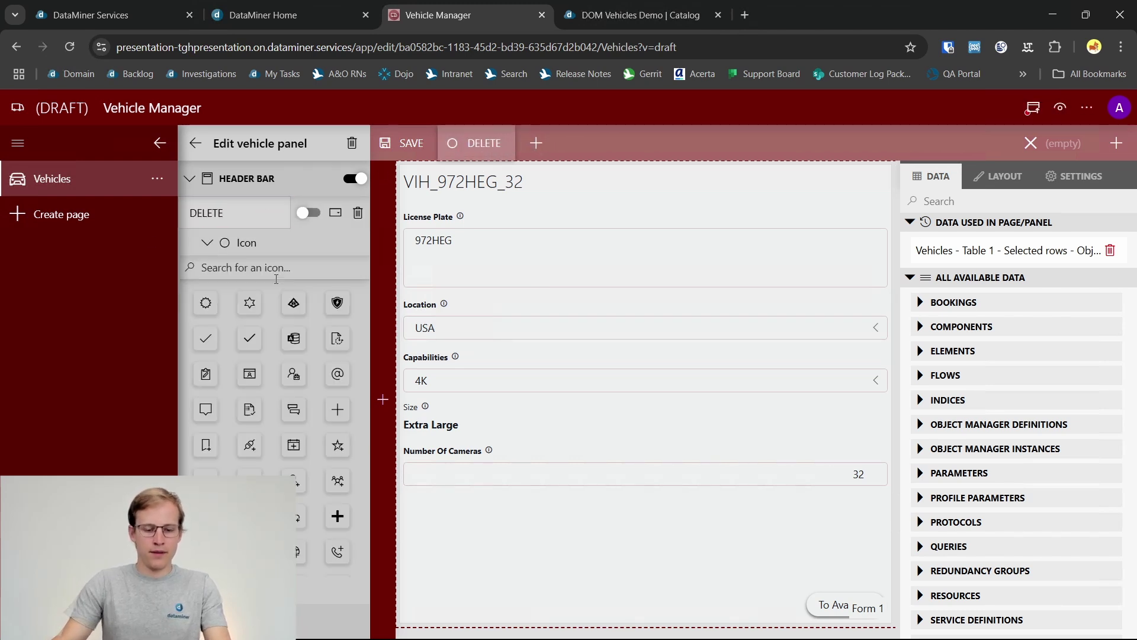
click(276, 277)
text(delete)
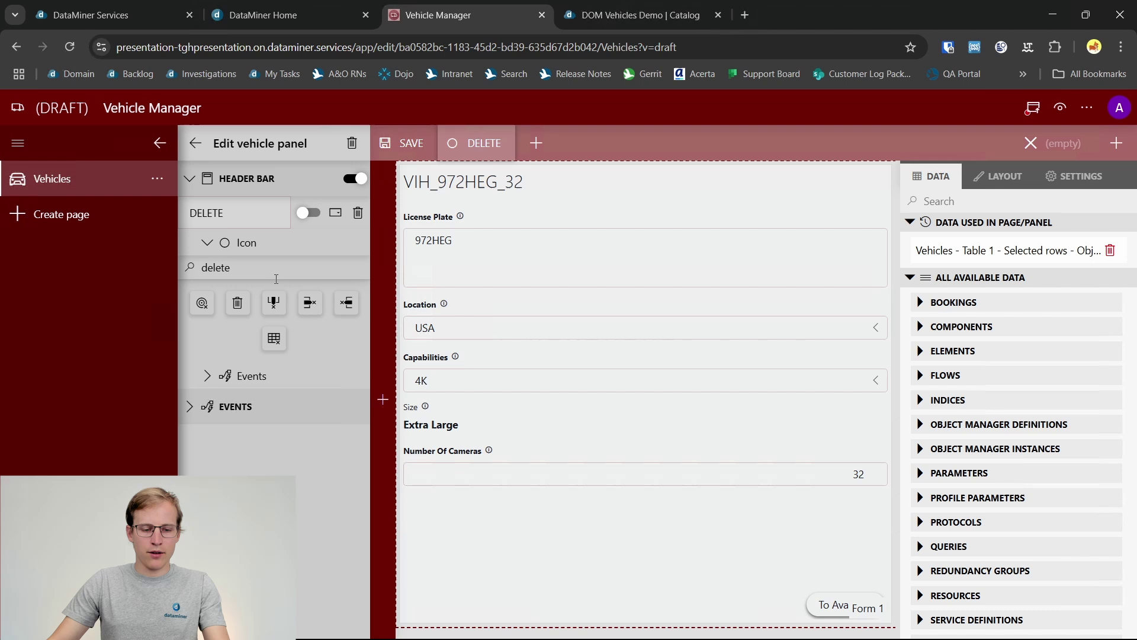
click(238, 304)
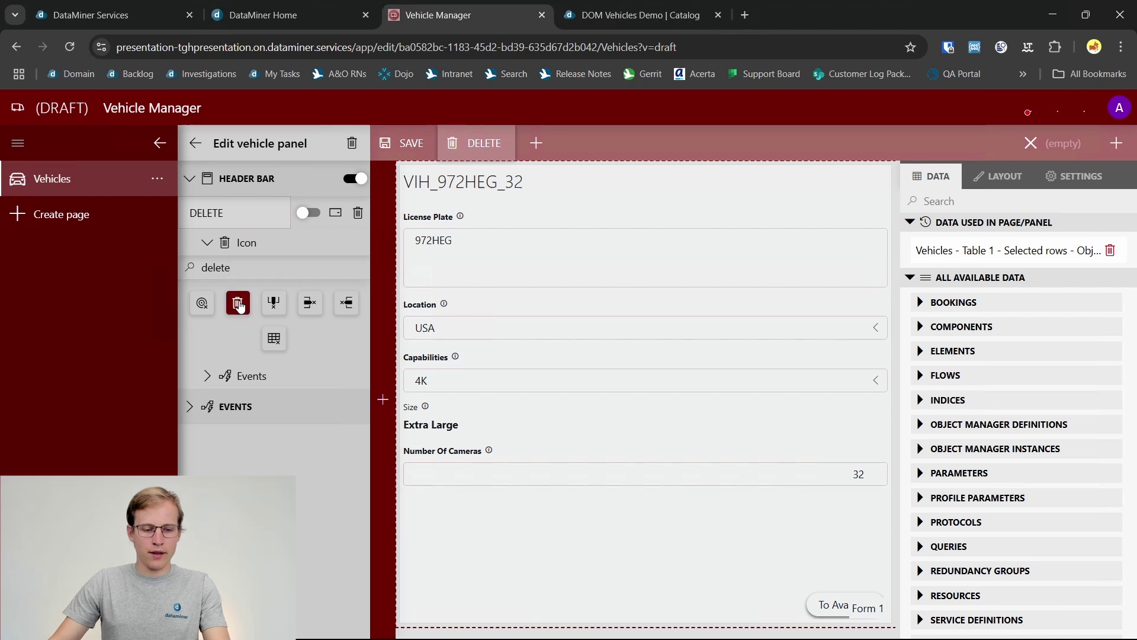
Step: Configure the DELETE button to execute the component action Delete instance on Form 1
click(208, 380)
click(294, 416)
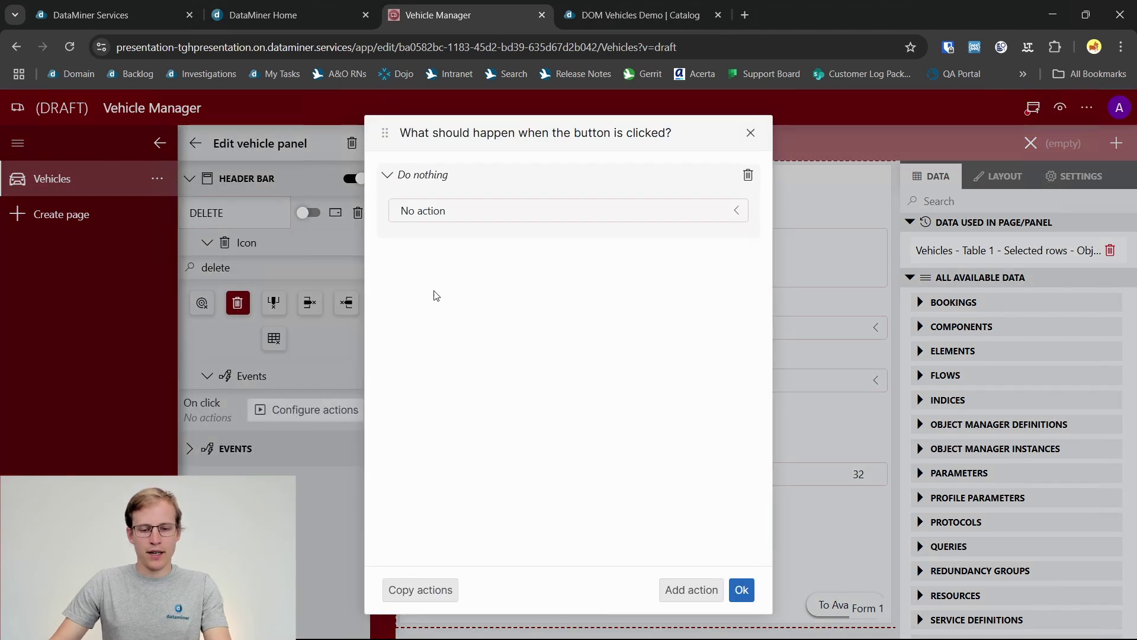
click(472, 214)
scroll(504, 409, down, 1)
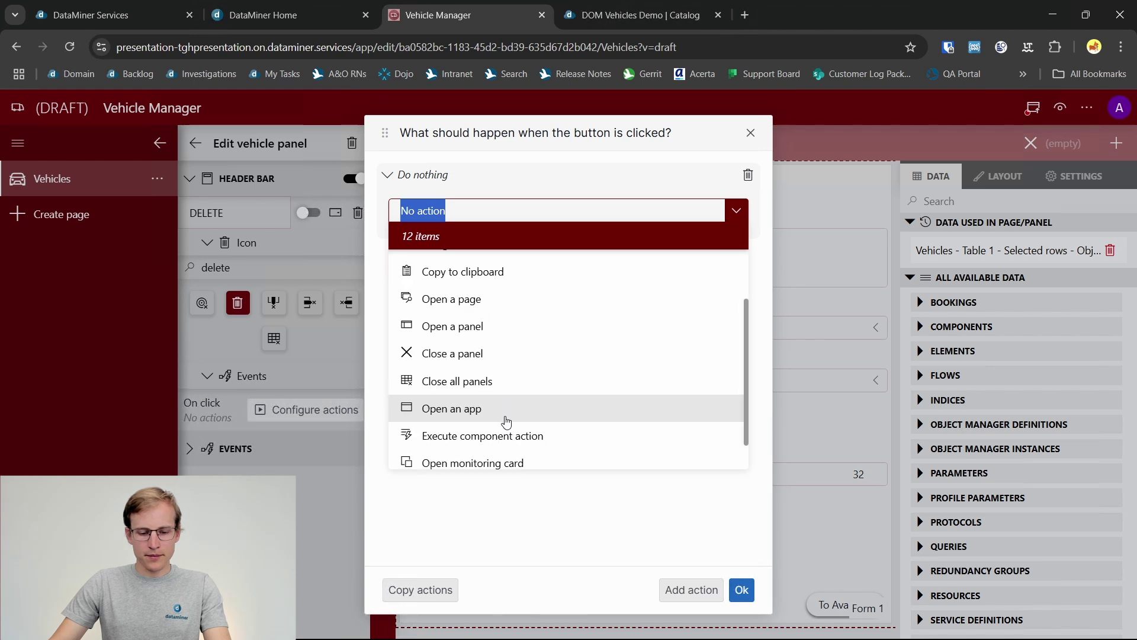
click(508, 435)
click(470, 265)
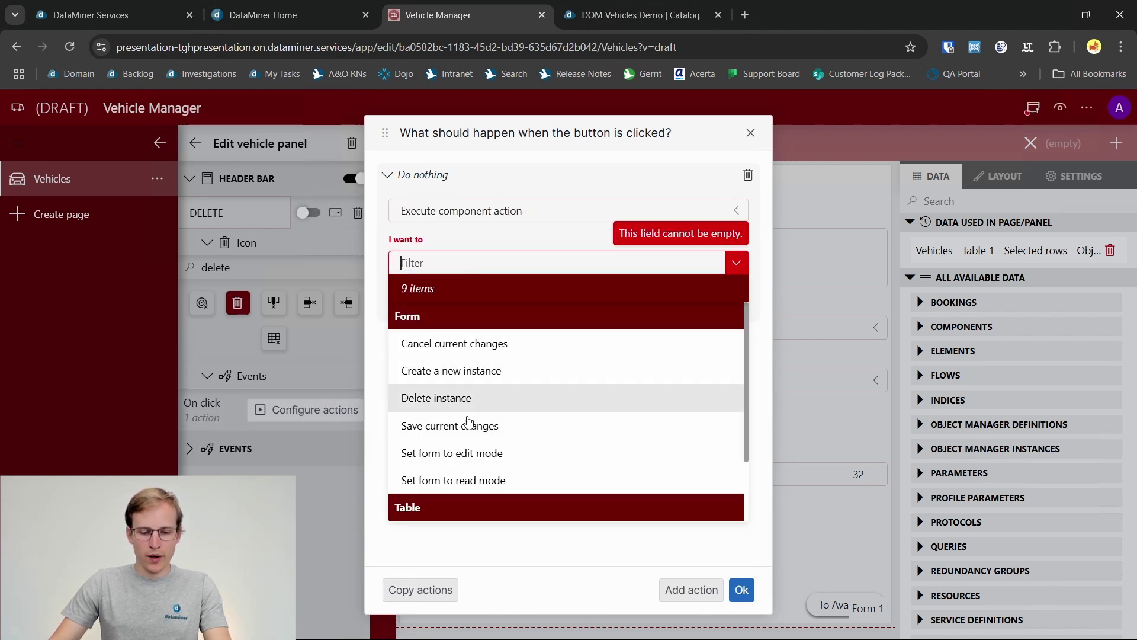
click(482, 402)
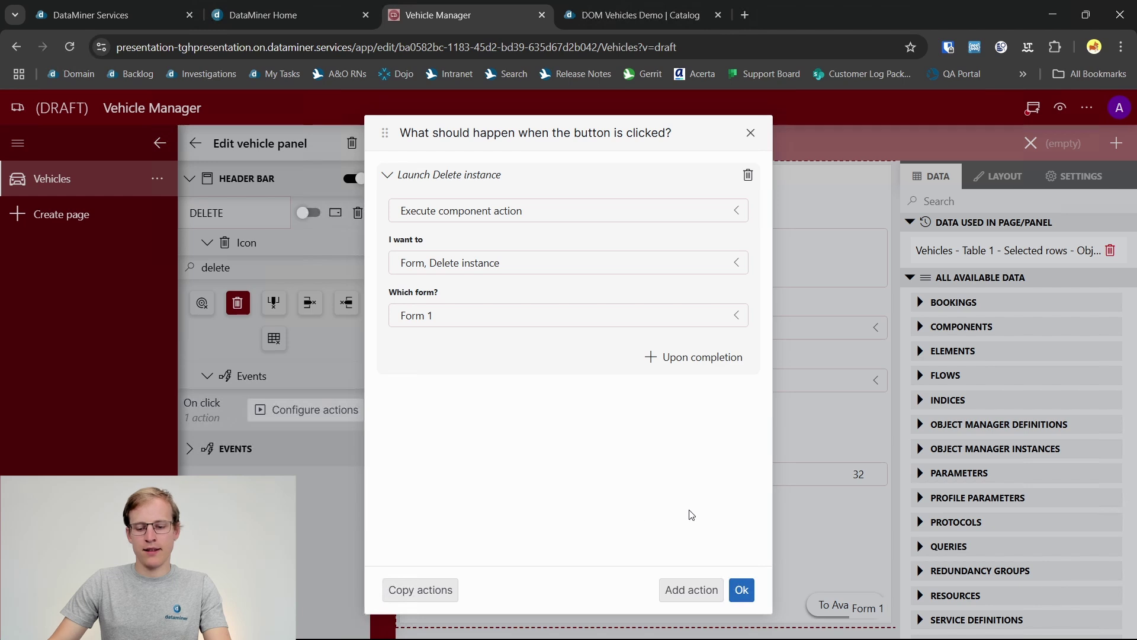
Step: Add a follow-up action to Delete instance that closes this panel (Edit vehicle panel) upon completion
click(699, 363)
click(570, 243)
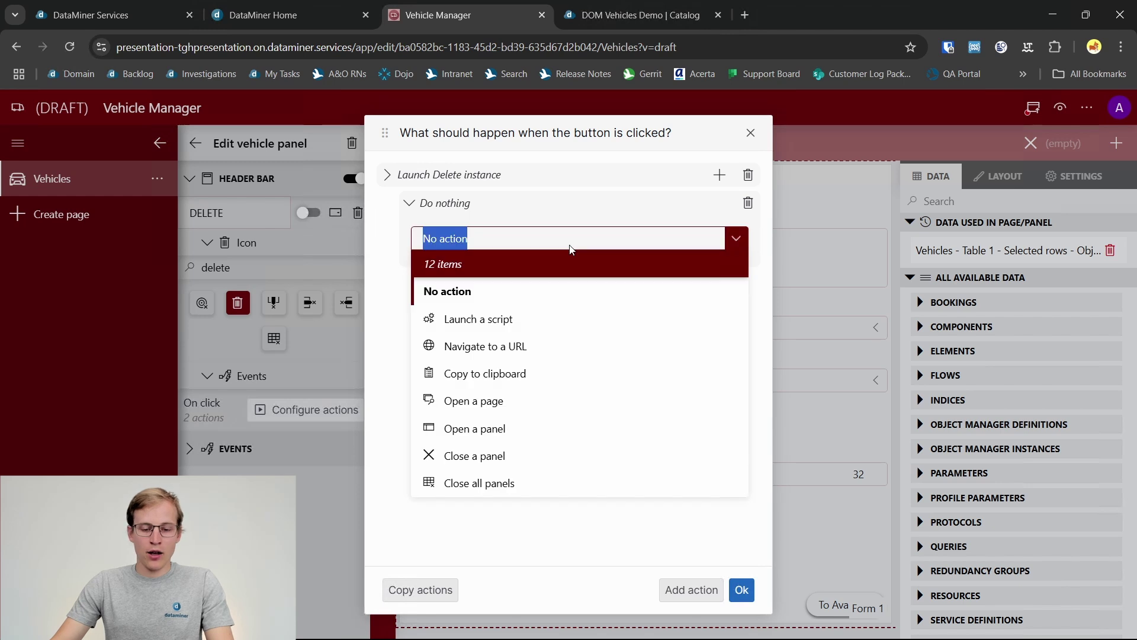
click(518, 456)
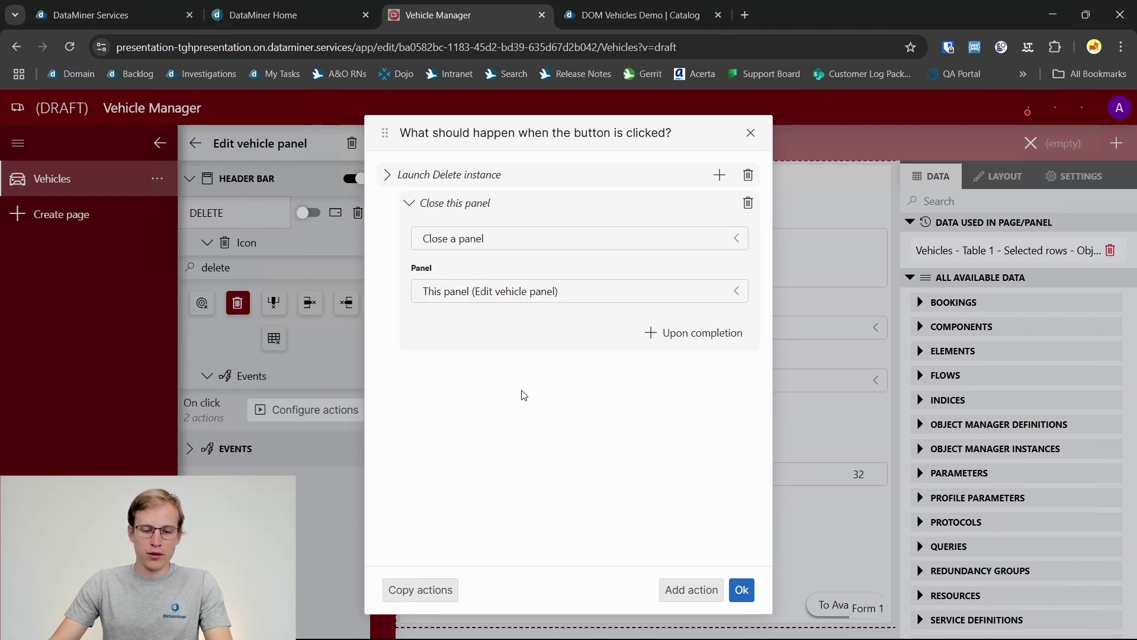
Step: Chain a component action after closing the panel that fetches the data of Table 1, and accept the DELETE button's actions
click(662, 331)
click(529, 267)
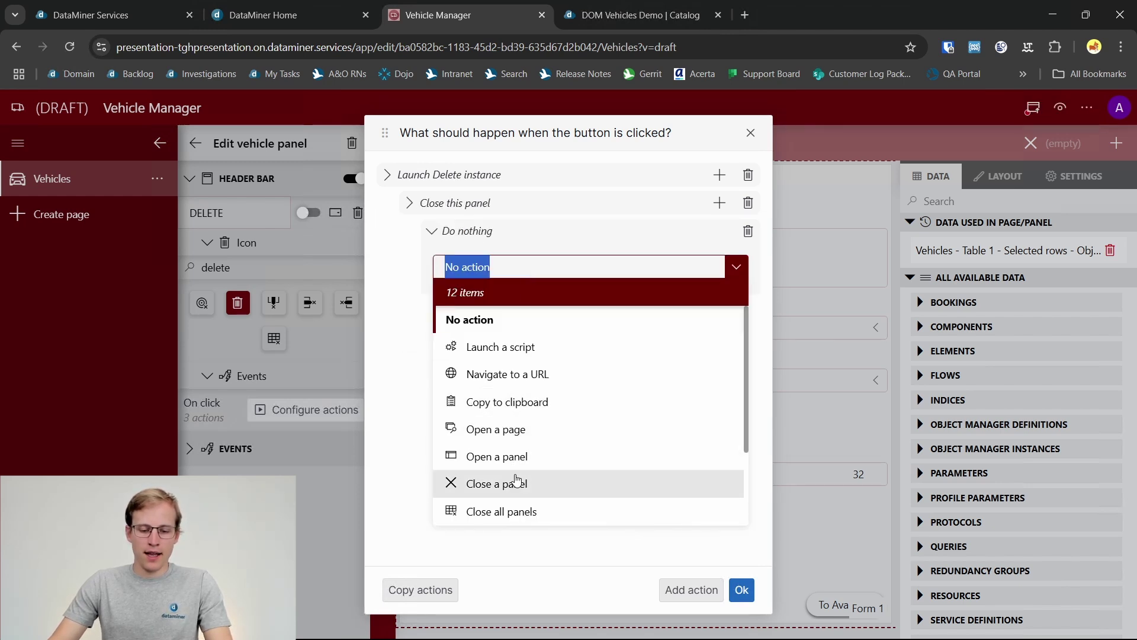
scroll(517, 479, down, 2)
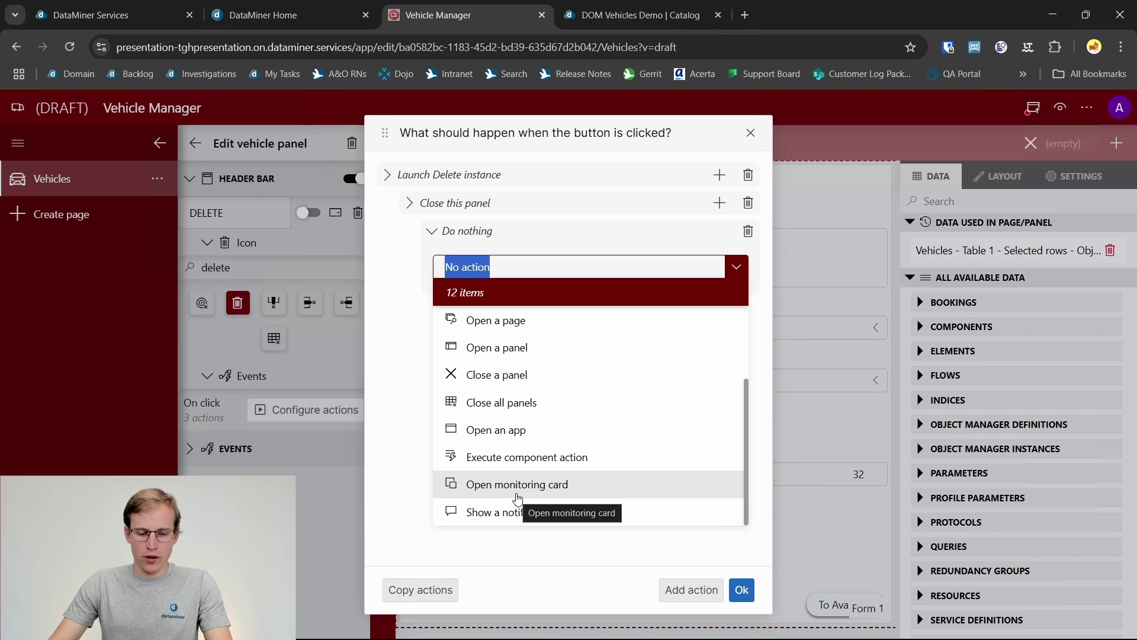
click(525, 457)
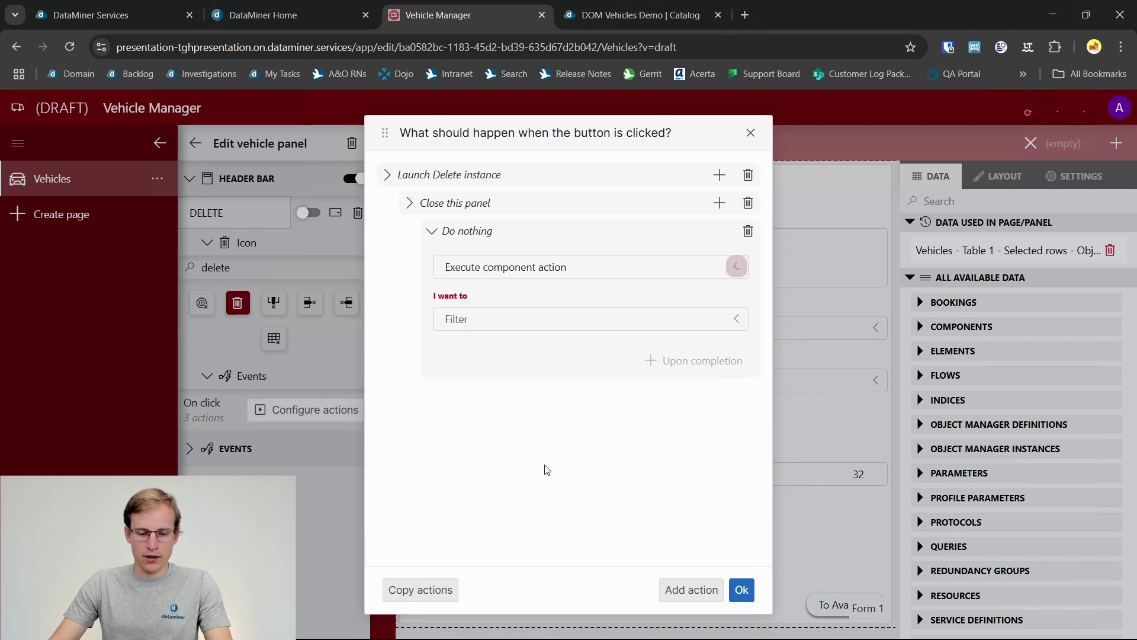
click(513, 319)
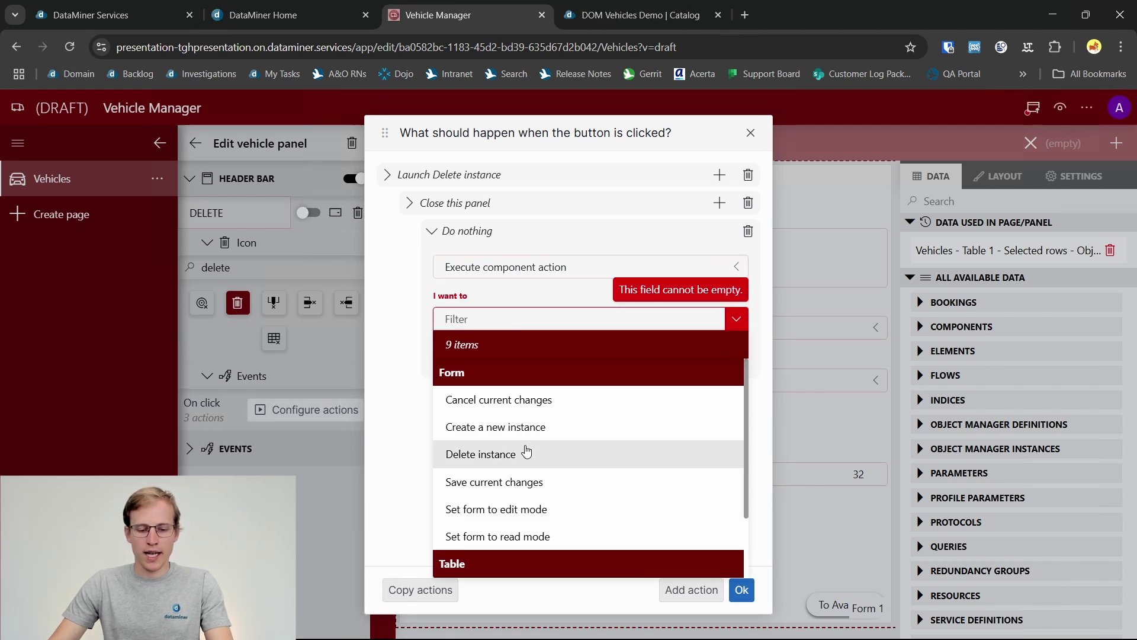
scroll(521, 456, down, 2)
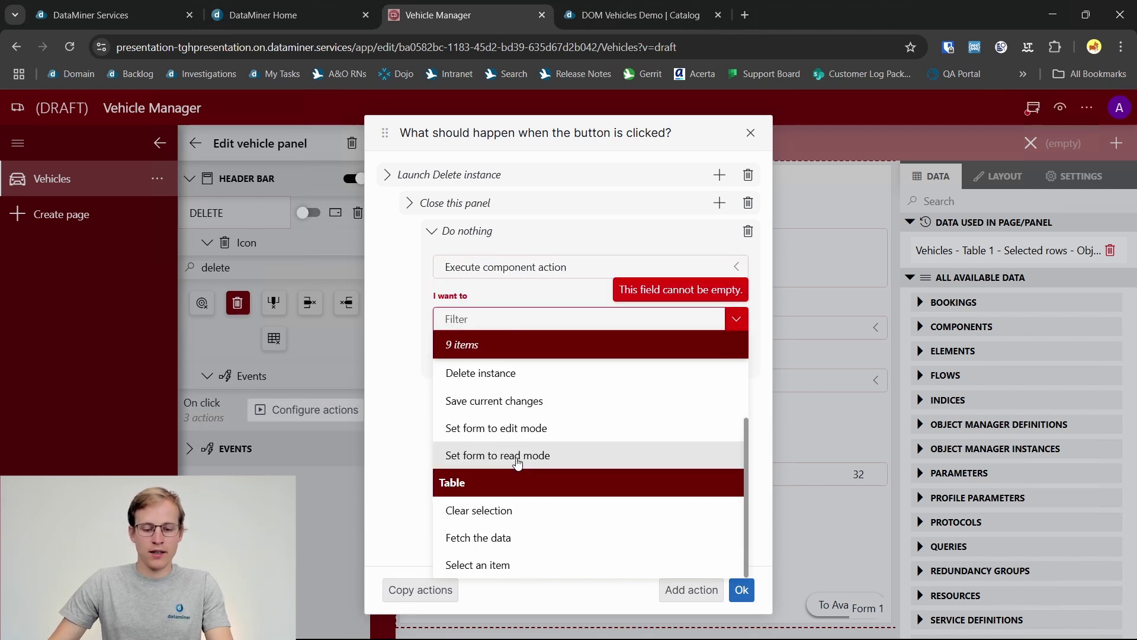
click(504, 552)
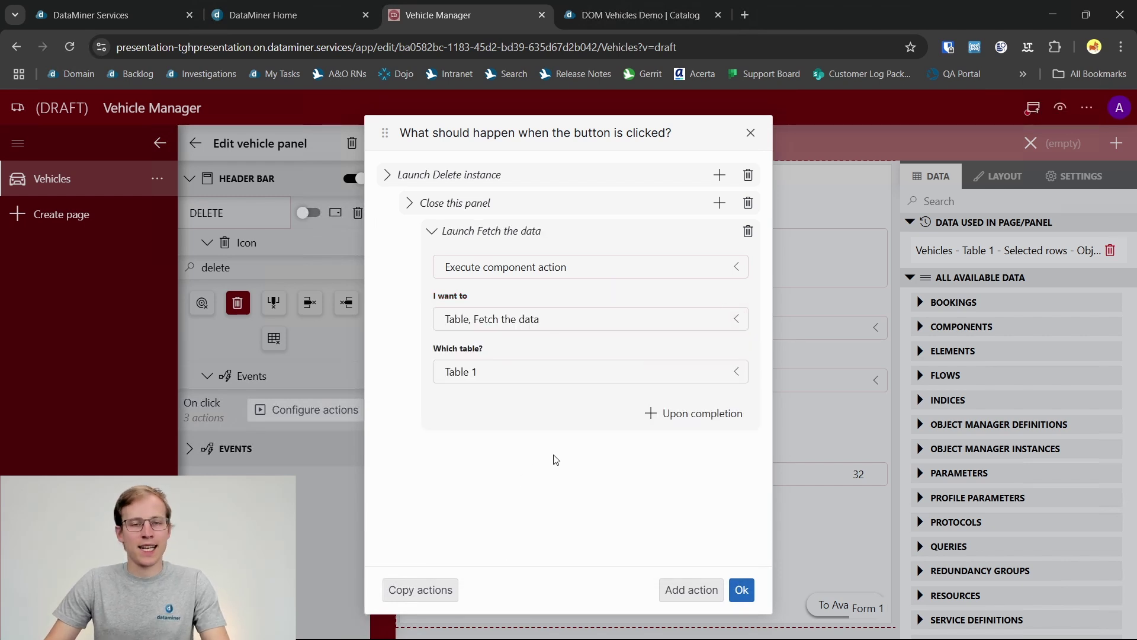
click(741, 589)
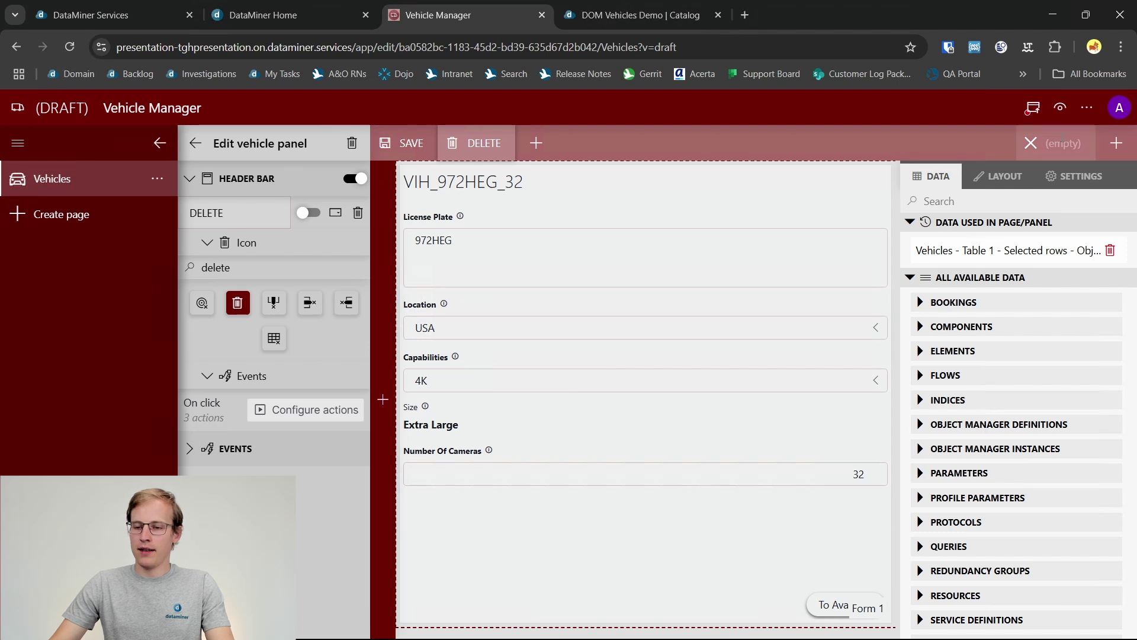
Step: Preview the draft app and delete the ABC-123 vehicle from its edit panel
click(1060, 108)
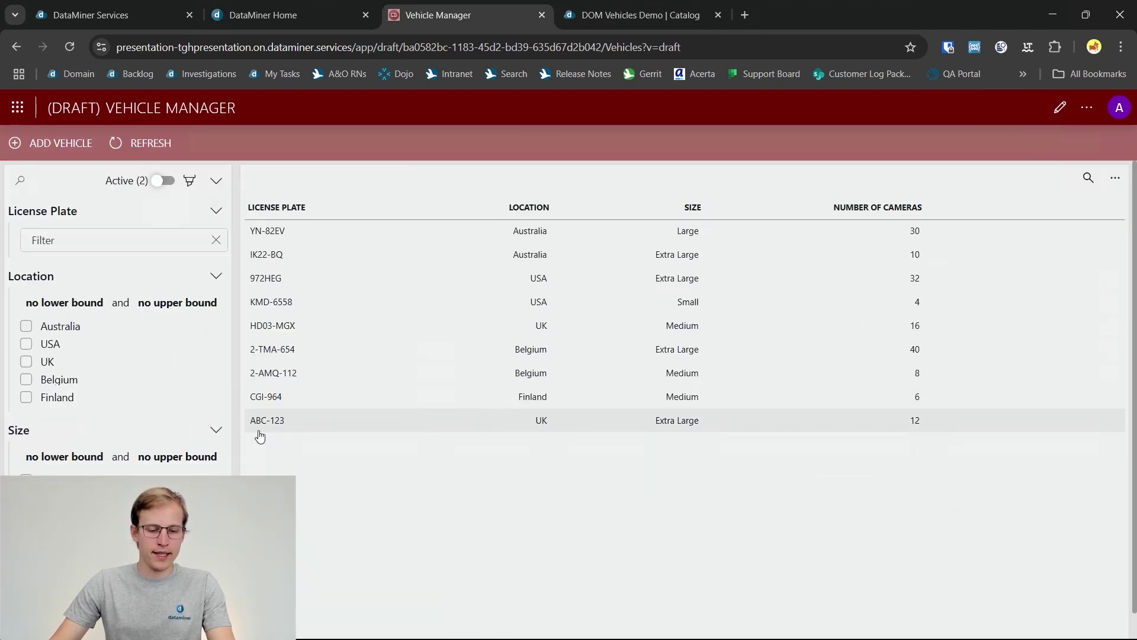
click(291, 429)
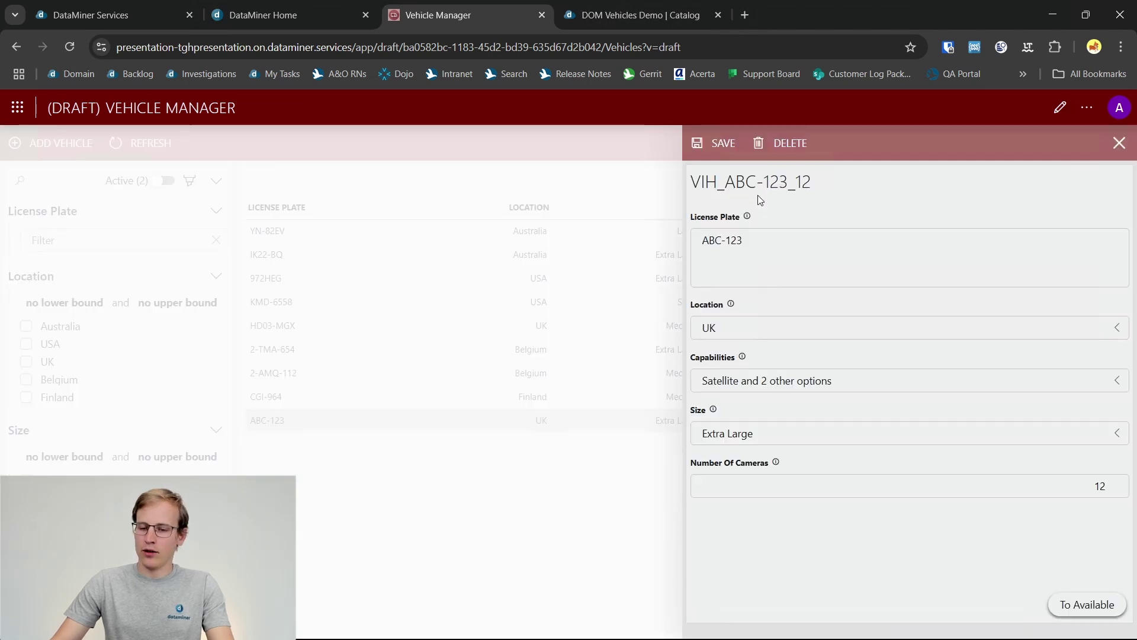
click(785, 145)
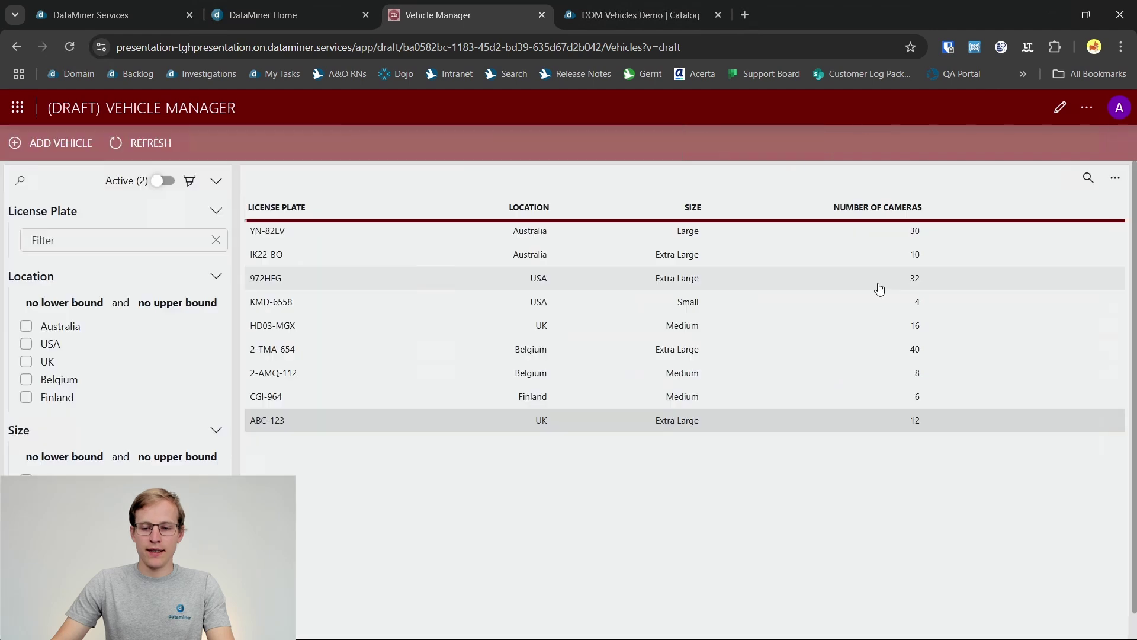